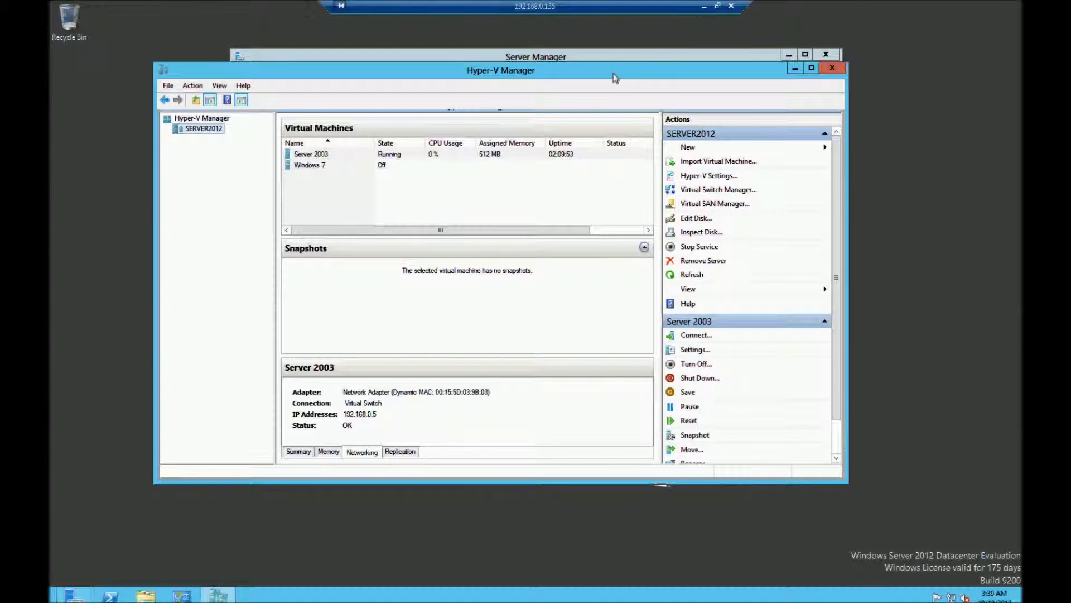
Step: Review the Server 2003 virtual machine's memory details and its memory settings, and close the settings without changes
mouse_move(614, 78)
left_mouse_down()
mouse_move(626, 67)
mouse_move(630, 91)
left_mouse_up()
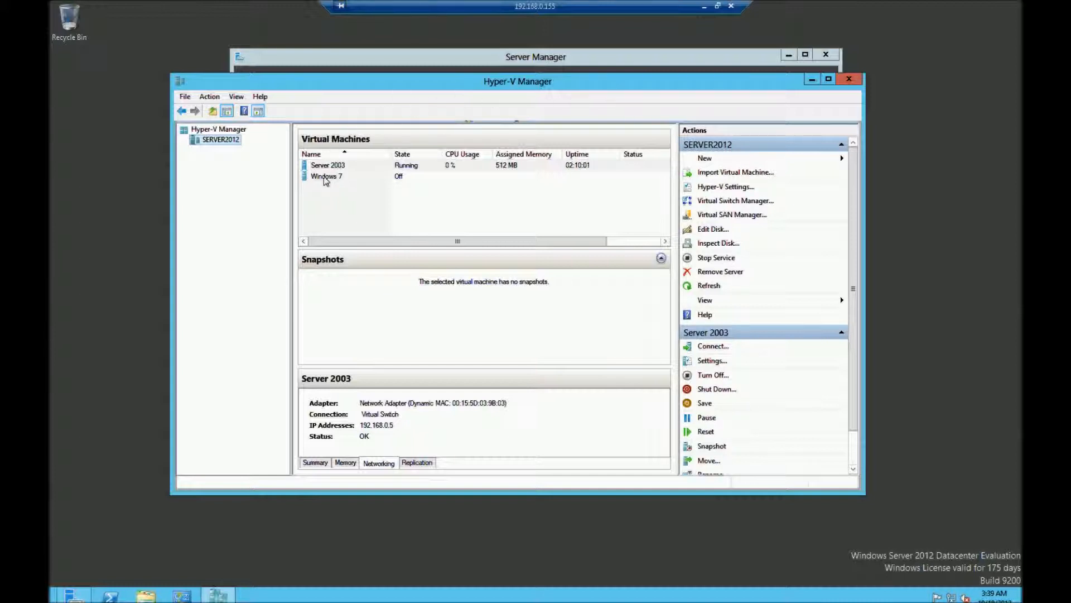
left_click(329, 166)
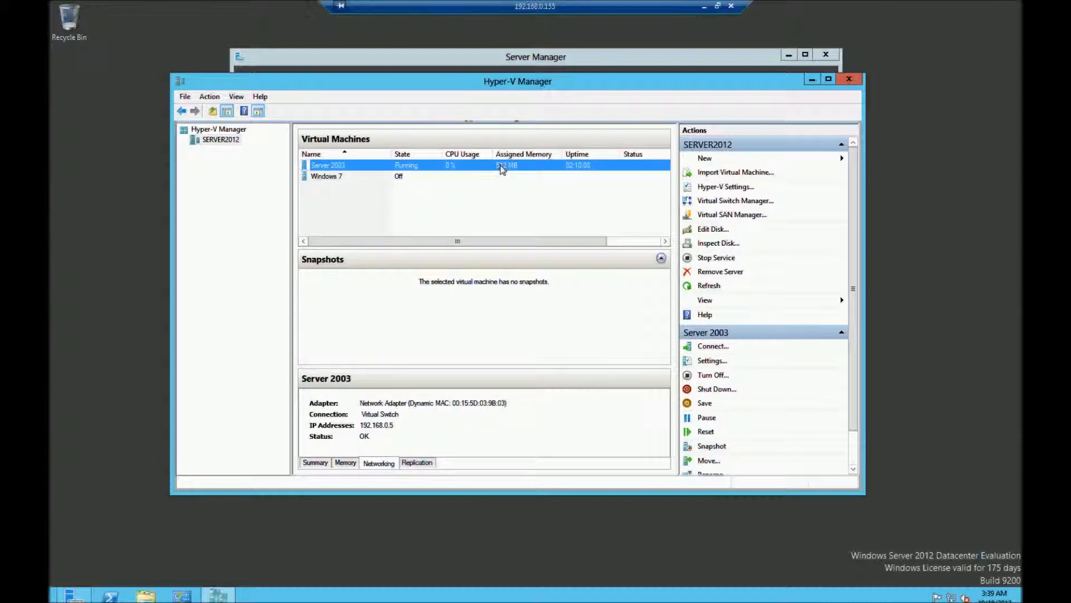
left_click(345, 464)
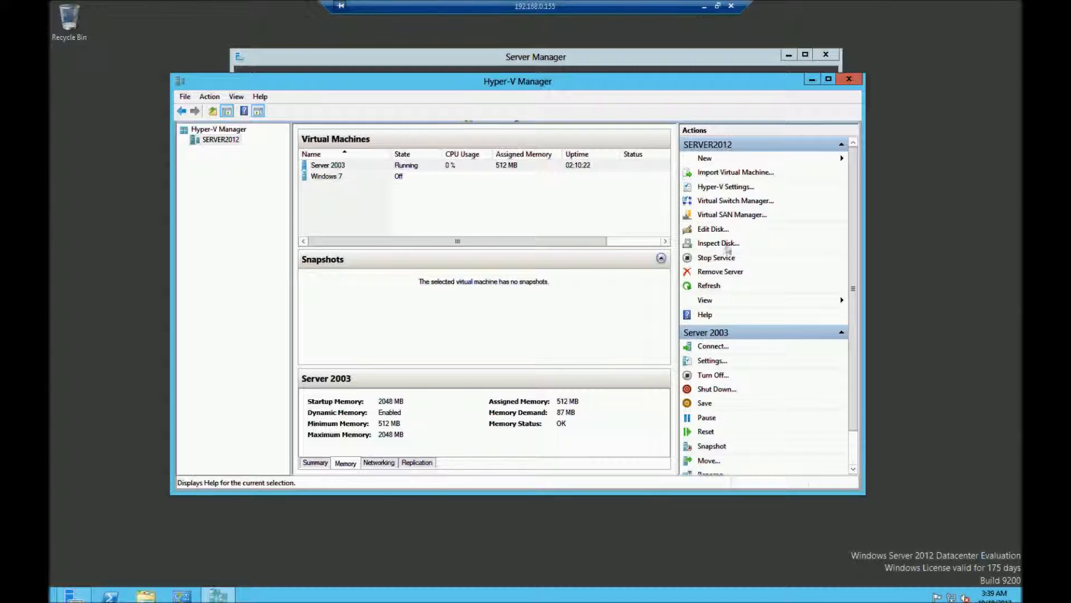
left_click(718, 365)
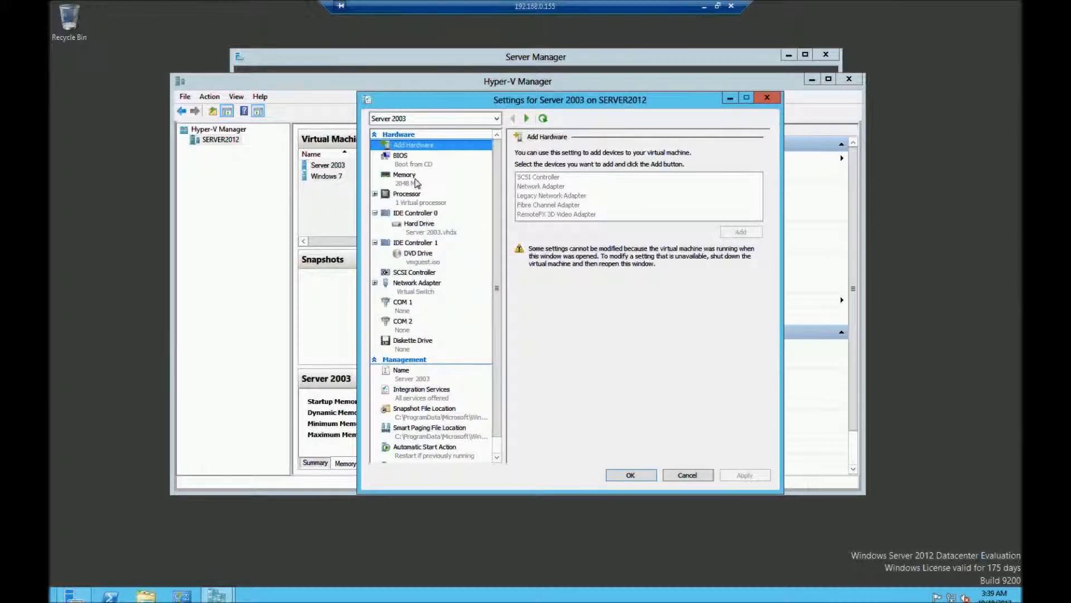
left_click(416, 183)
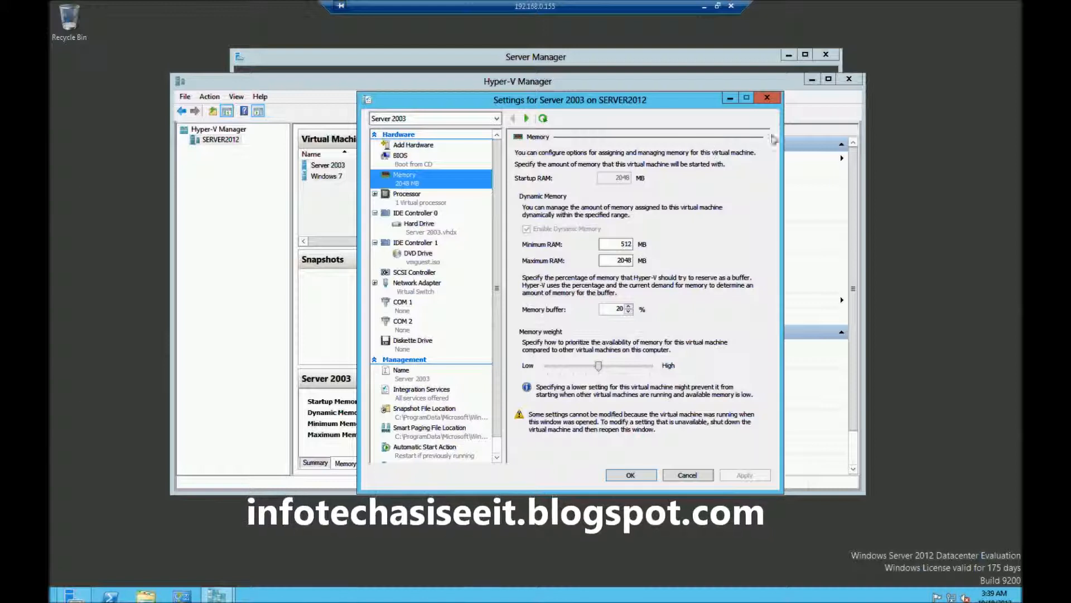
left_click(767, 98)
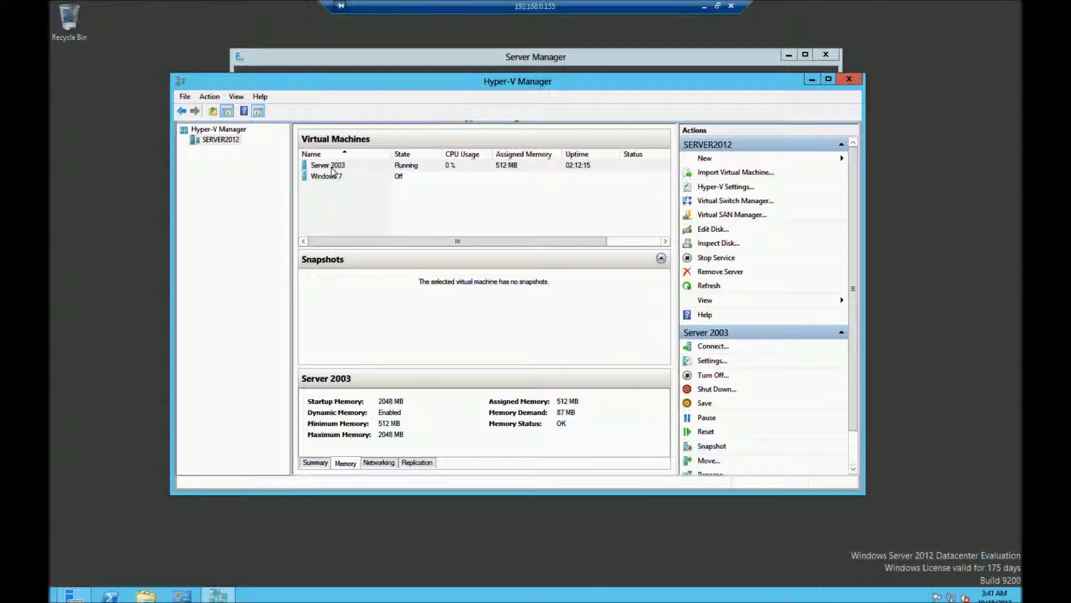
Step: Display the memory details of the Windows 7 virtual machine
left_click(333, 167)
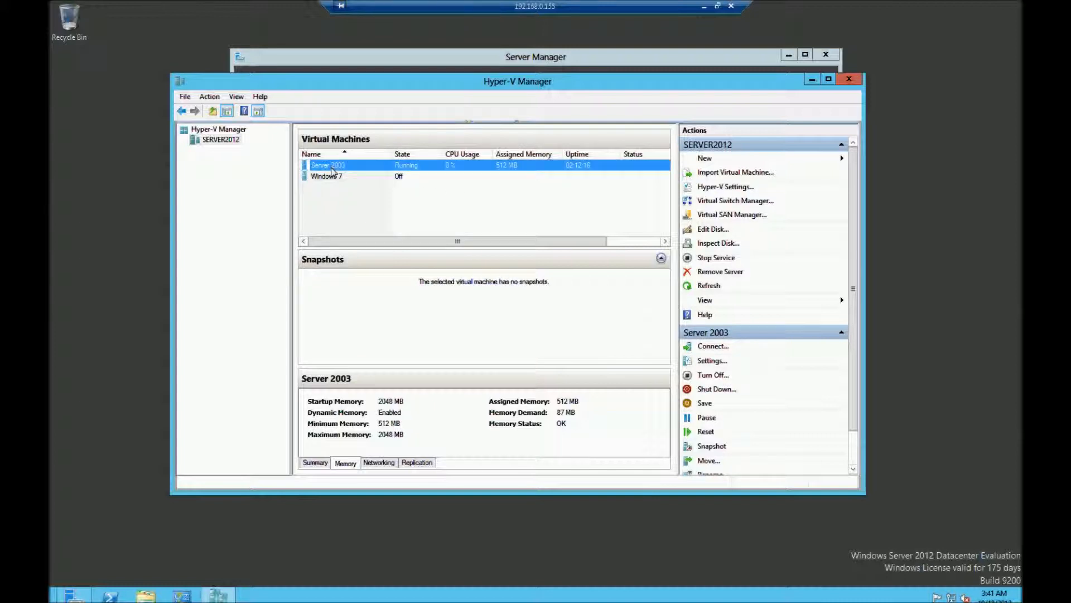
left_click(392, 211)
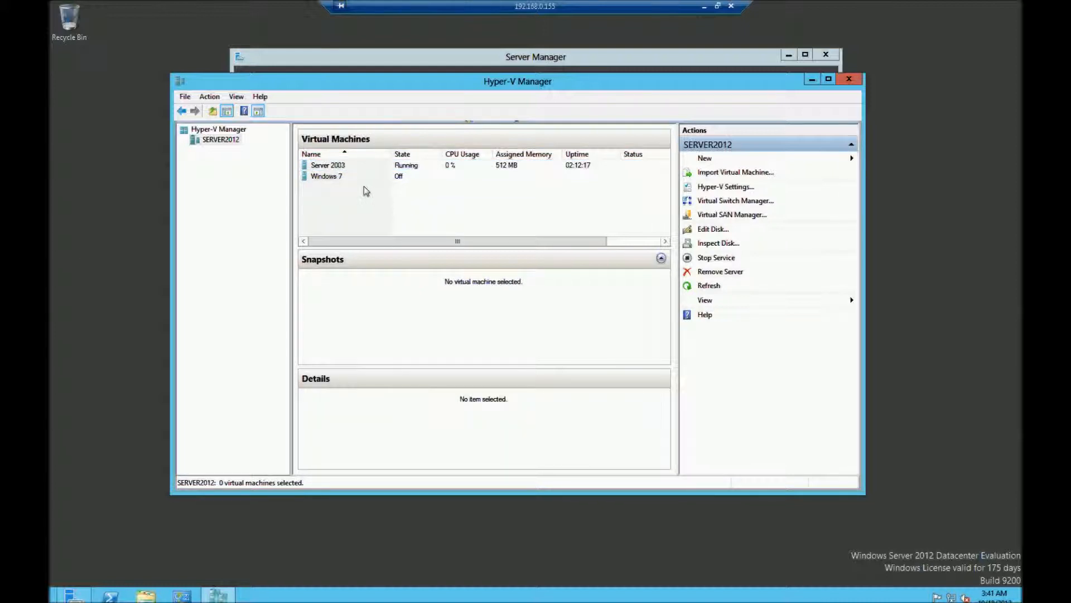
left_click(326, 179)
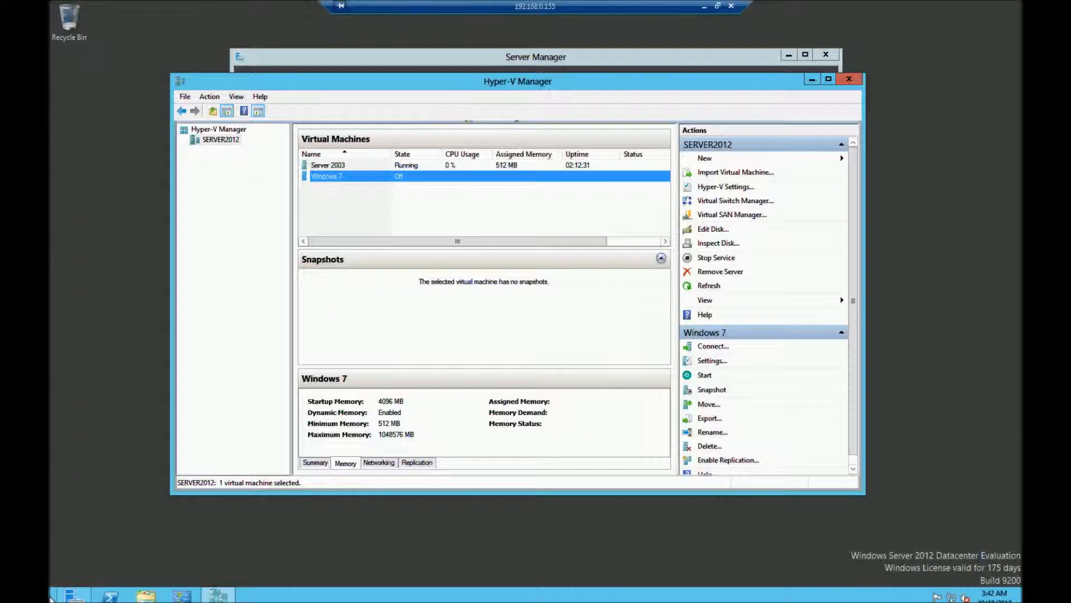
Step: Look over the administrative tools on the Start screen and return to the desktop
left_click(51, 600)
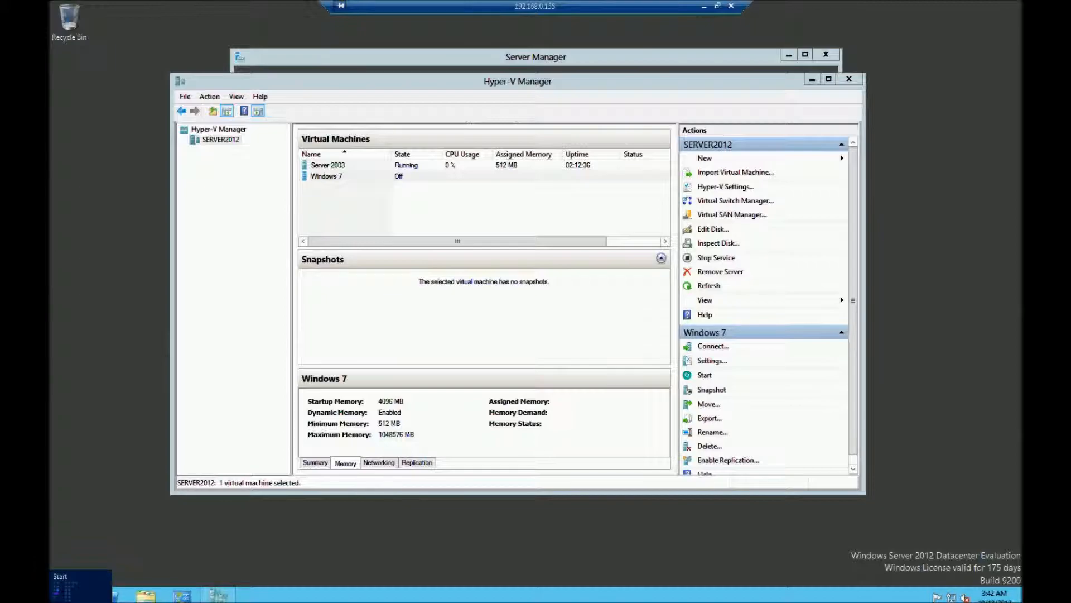
left_click(55, 597)
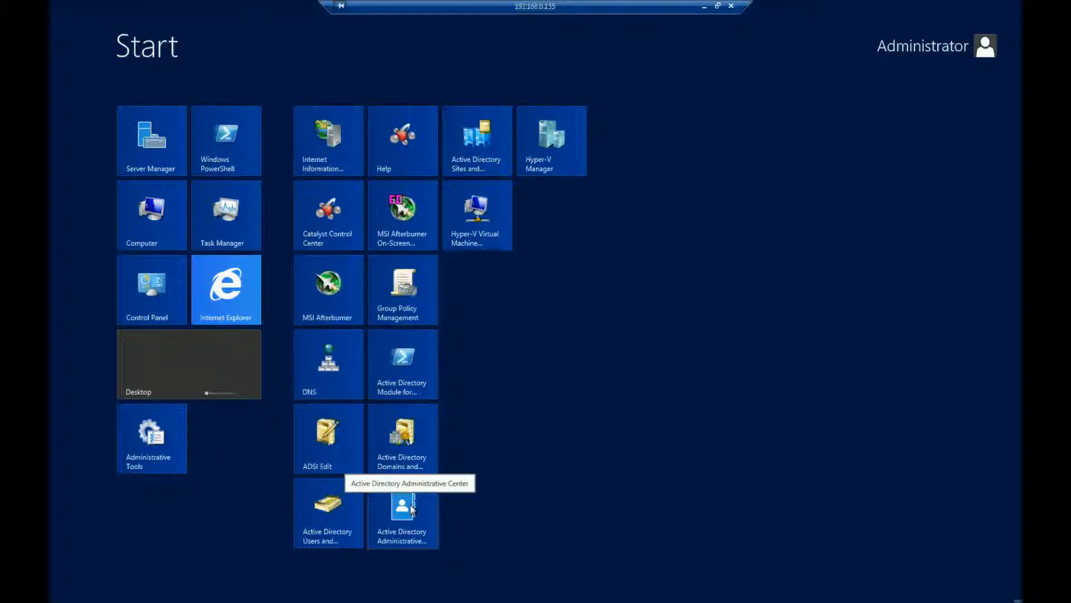
key("super")
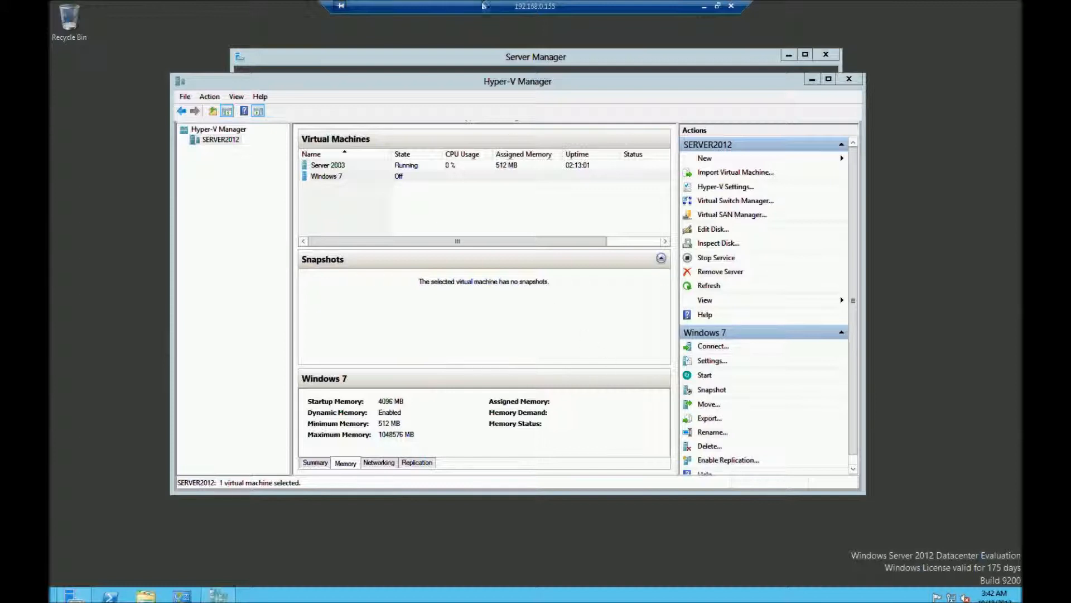
Step: Check the server tasks on Server Manager's Hyper-V page, choosing Add Roles and Features
left_click_drag(580, 91, 573, 111)
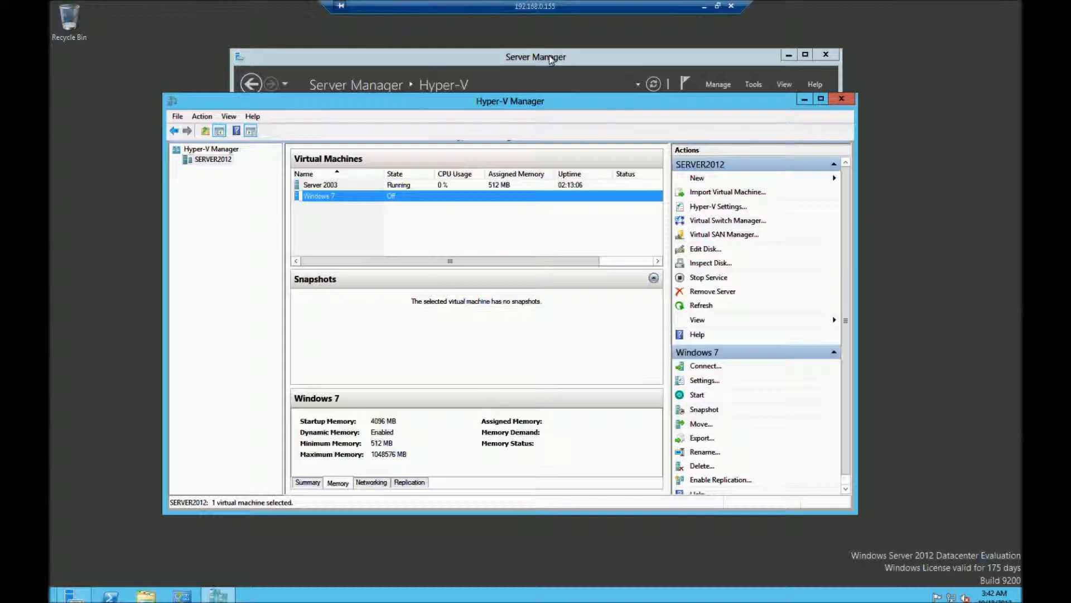
left_click(549, 55)
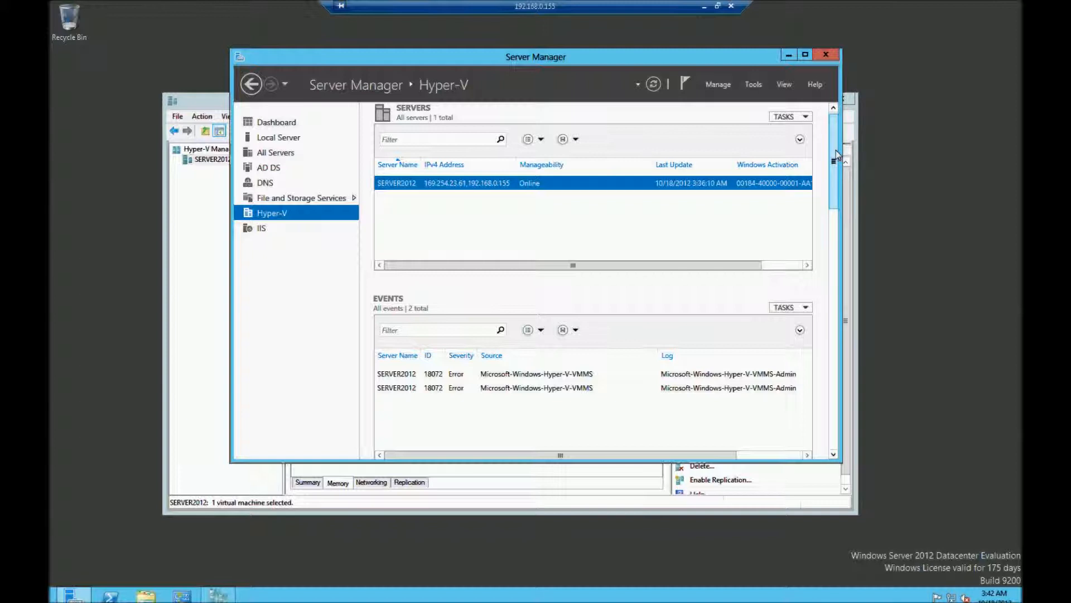
left_click(806, 117)
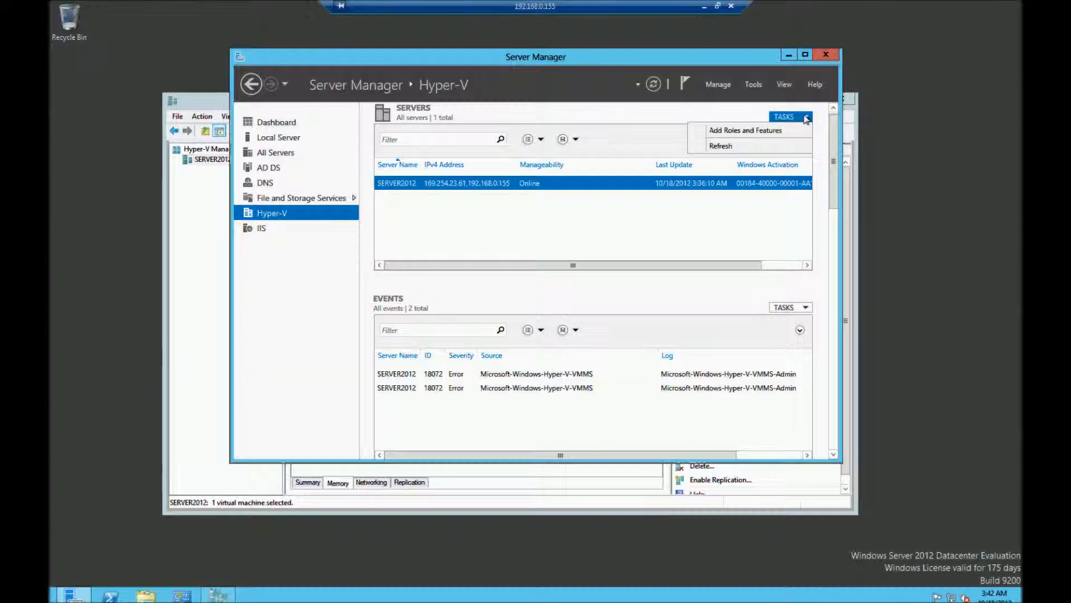
left_click(745, 130)
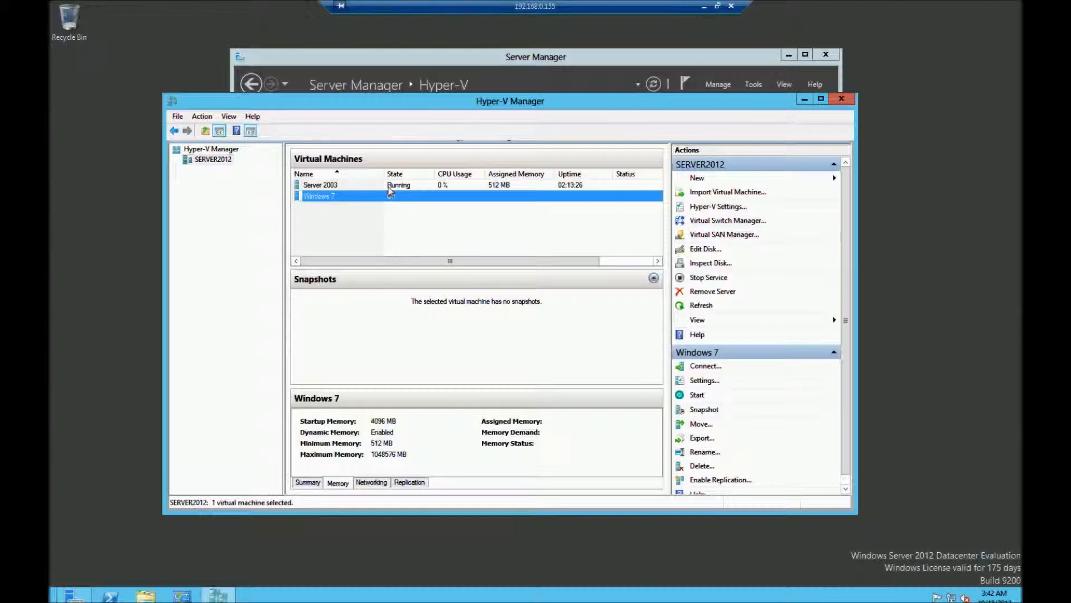
Step: Examine the actions available for the powered-off Windows 7 virtual machine in Hyper-V Manager
right_click(441, 200)
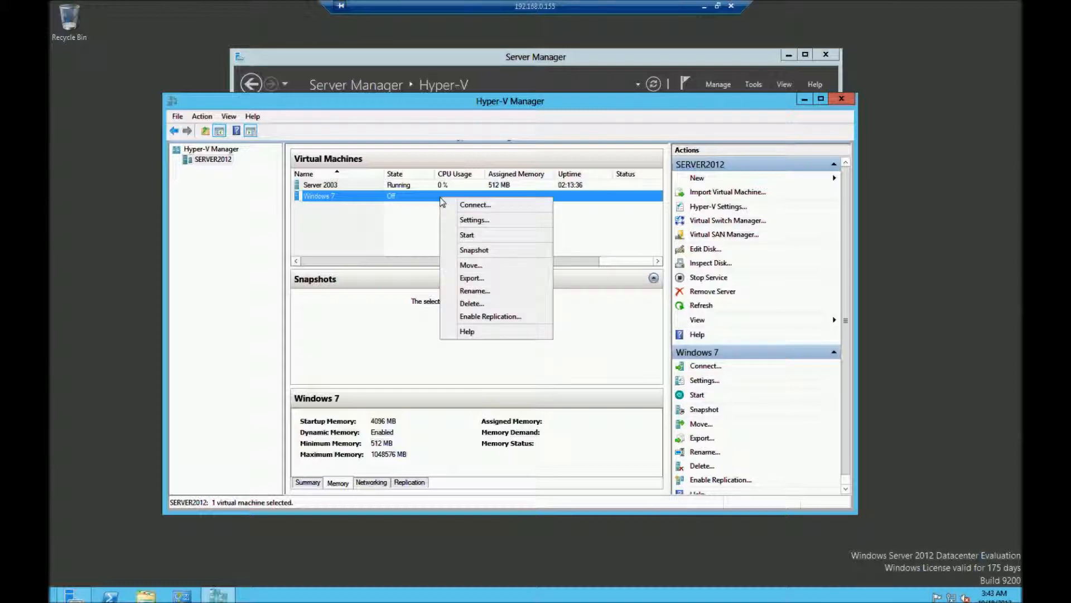
left_click(388, 217)
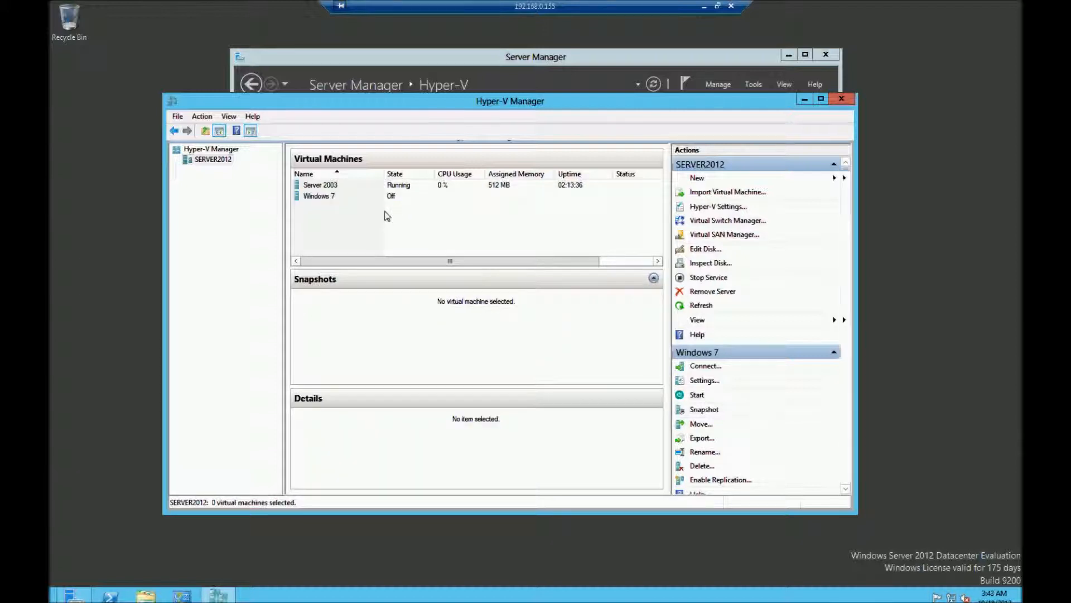
left_click(328, 197)
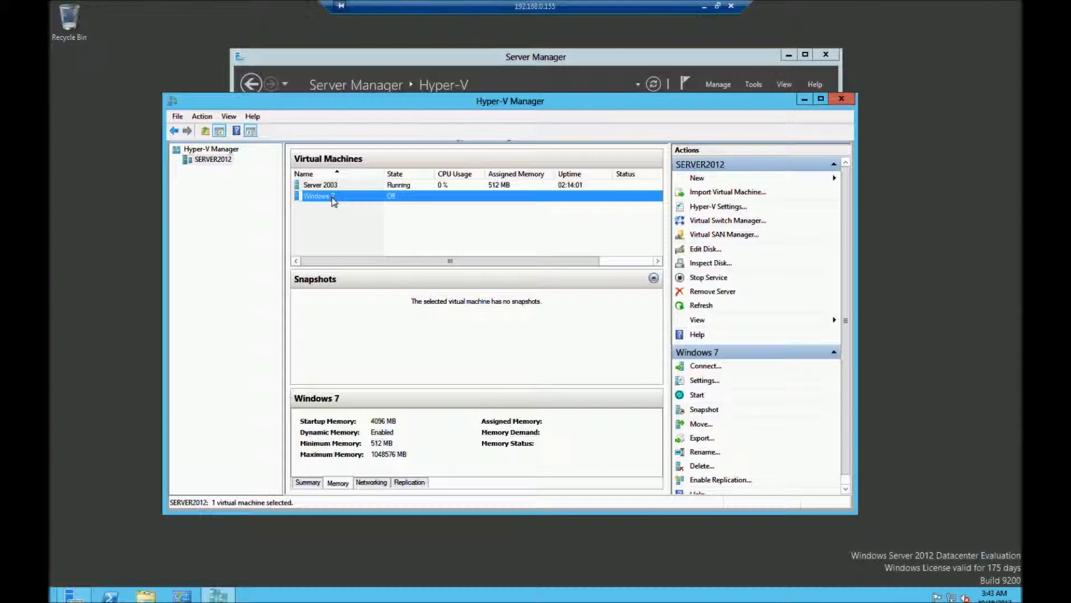
right_click(333, 201)
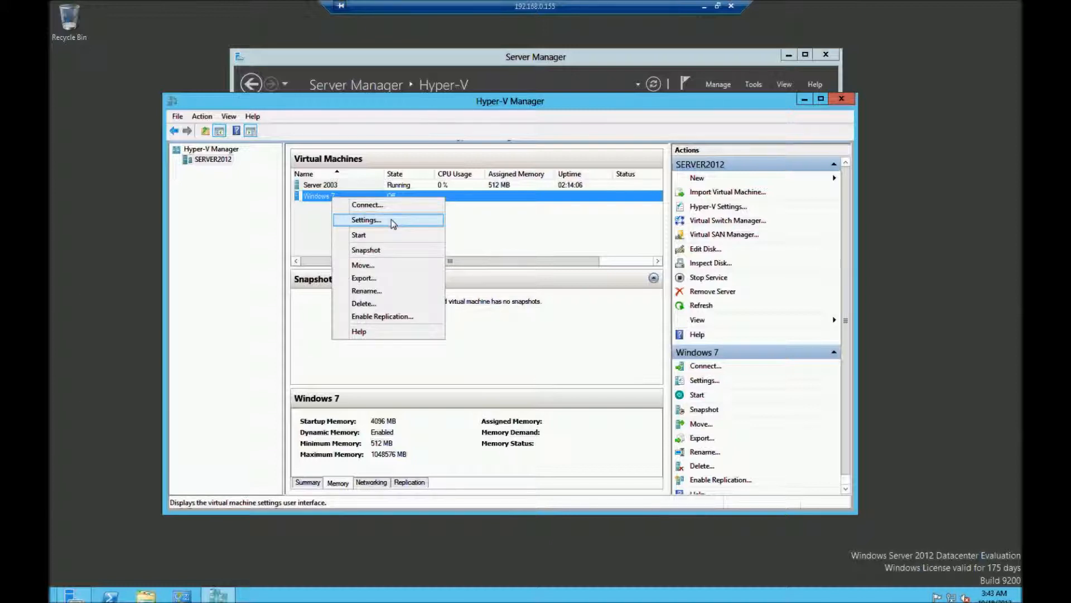
left_click(491, 247)
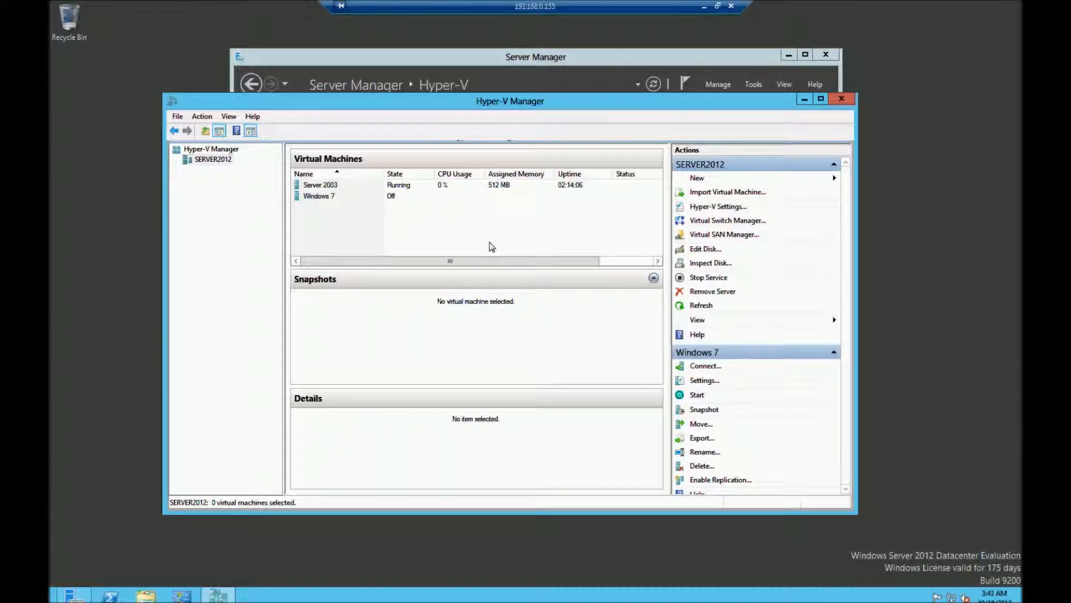
right_click(311, 196)
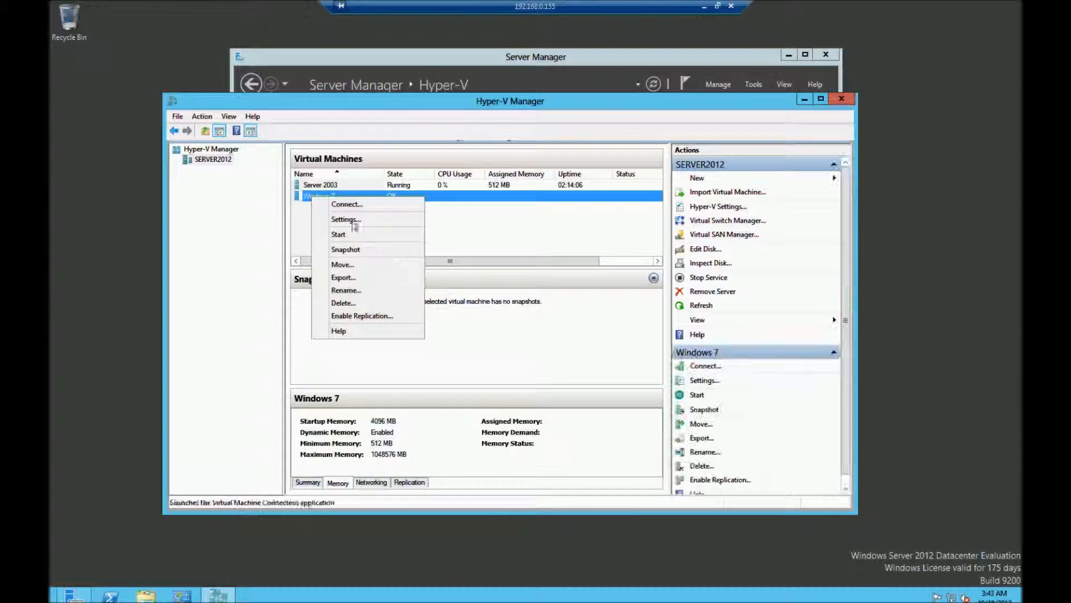
left_click(458, 199)
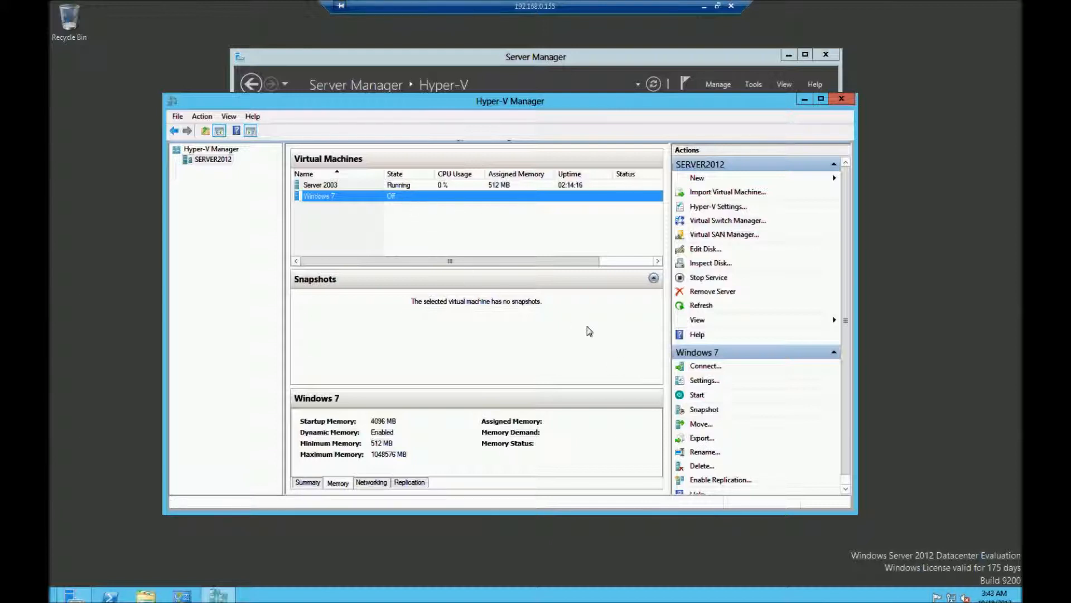
Step: Examine the actions offered for the SERVER2012 host and return to the Windows 7 virtual machine
right_click(210, 163)
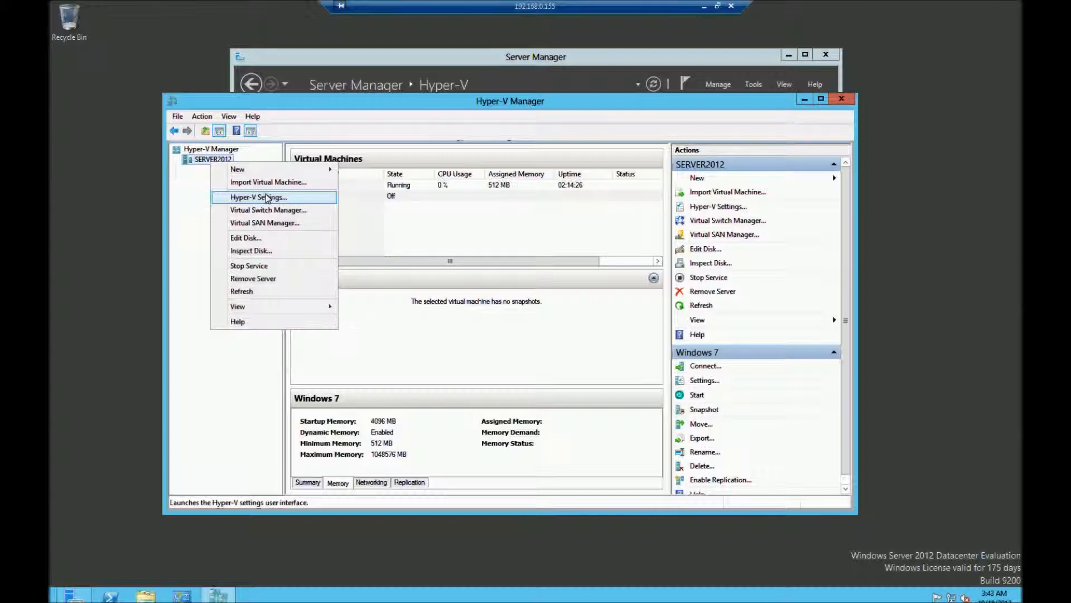
left_click(434, 223)
left_click(325, 199)
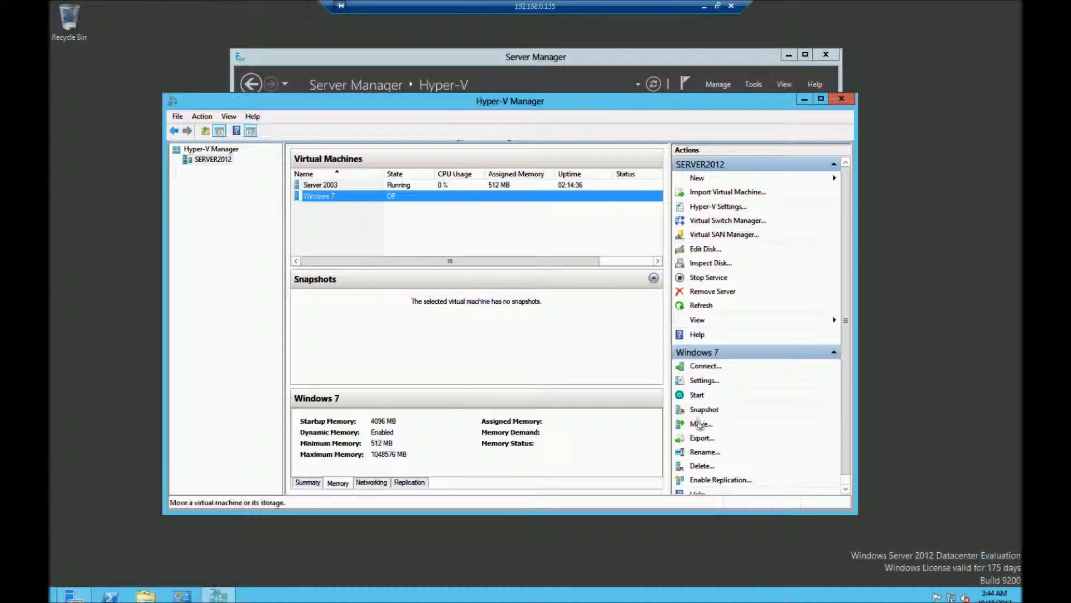
Step: Examine the actions available for the running Server 2003 virtual machine
left_click(335, 186)
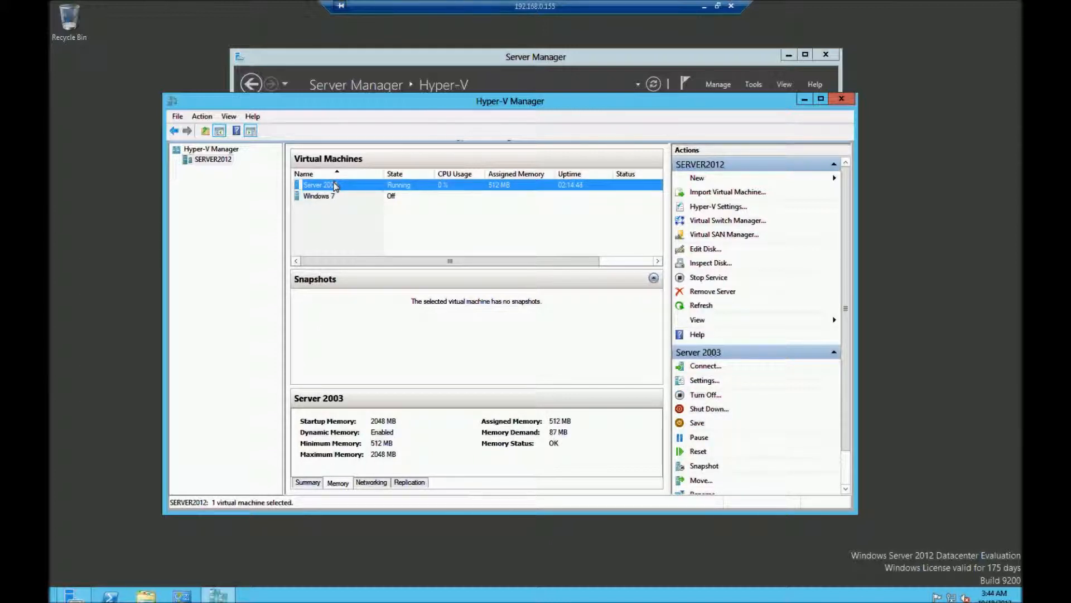
right_click(336, 186)
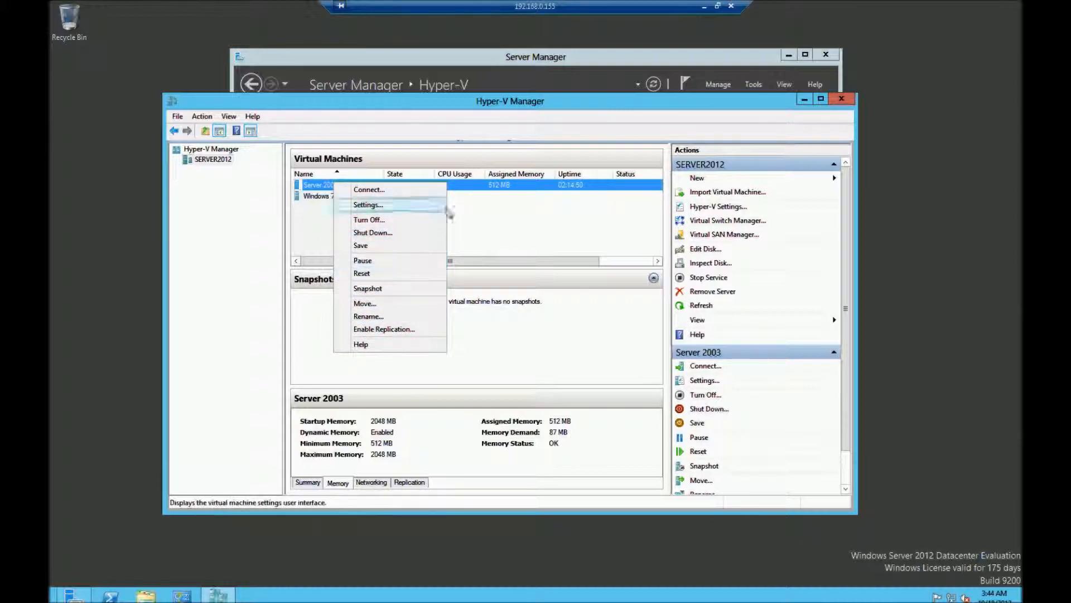
left_click(493, 229)
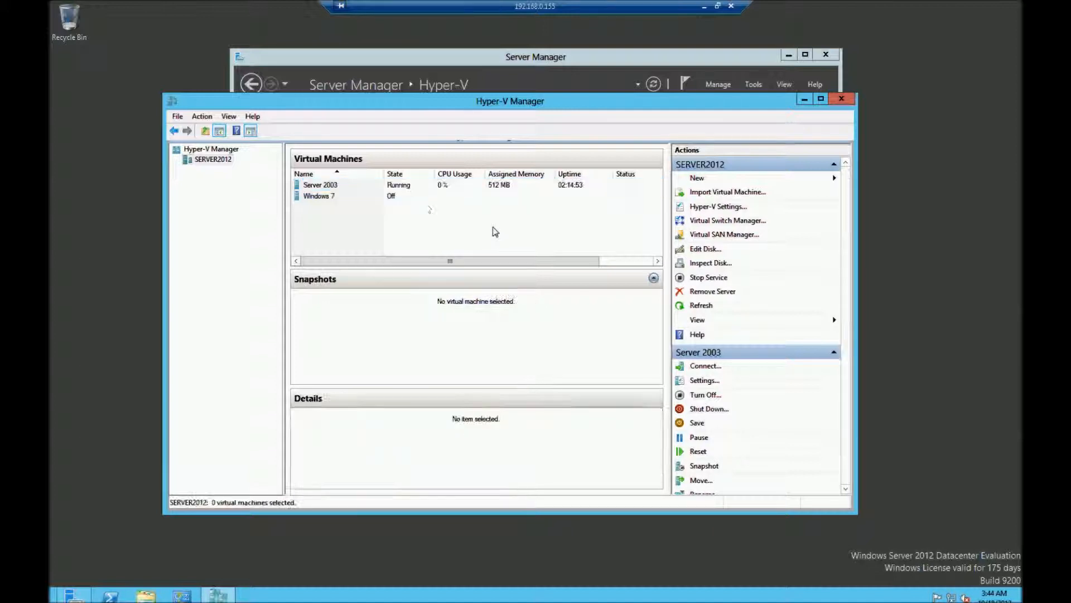
Step: Open the export of the Windows 7 virtual machine and choose C:\vms as the location for its files
left_click(311, 197)
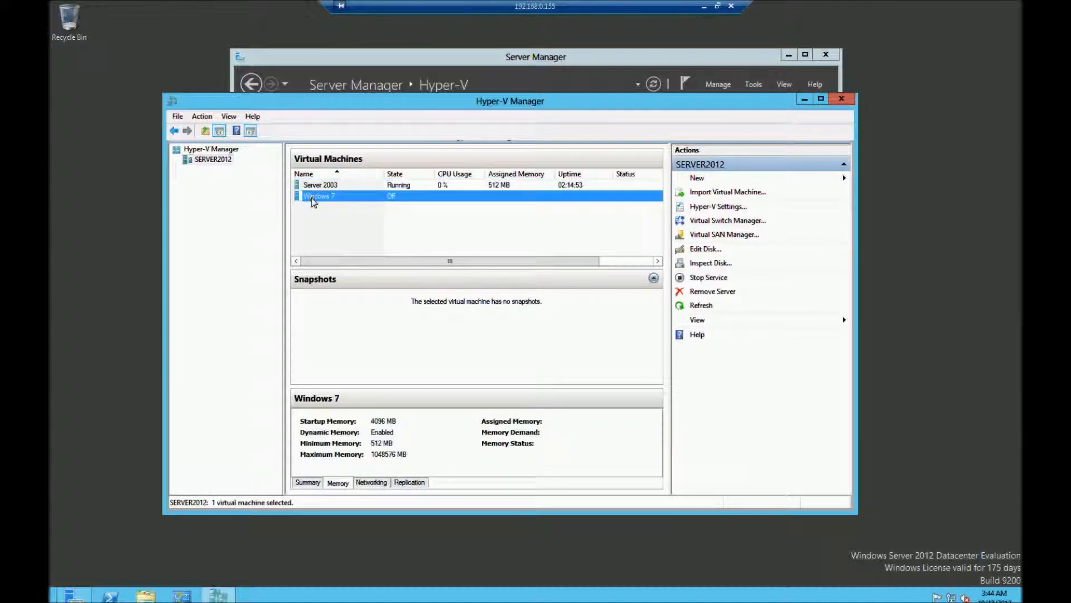
right_click(346, 201)
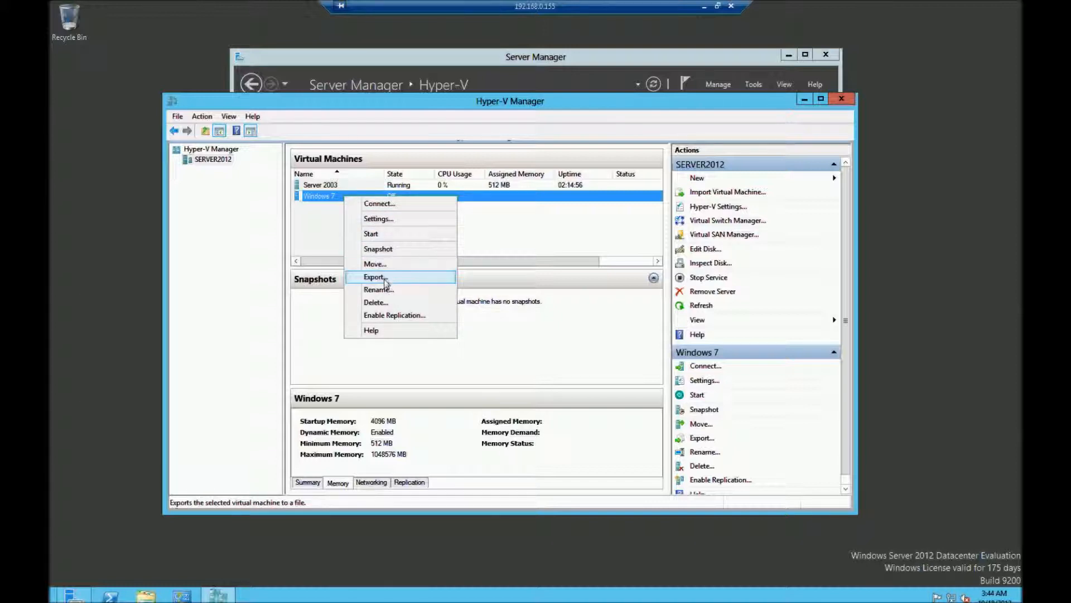
left_click(384, 278)
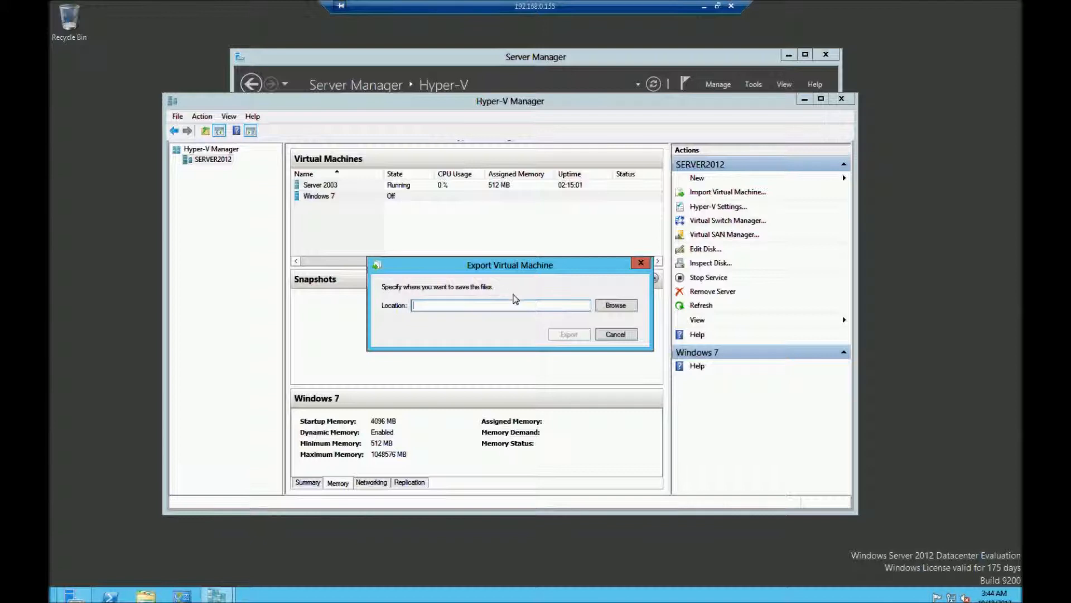
left_click(615, 308)
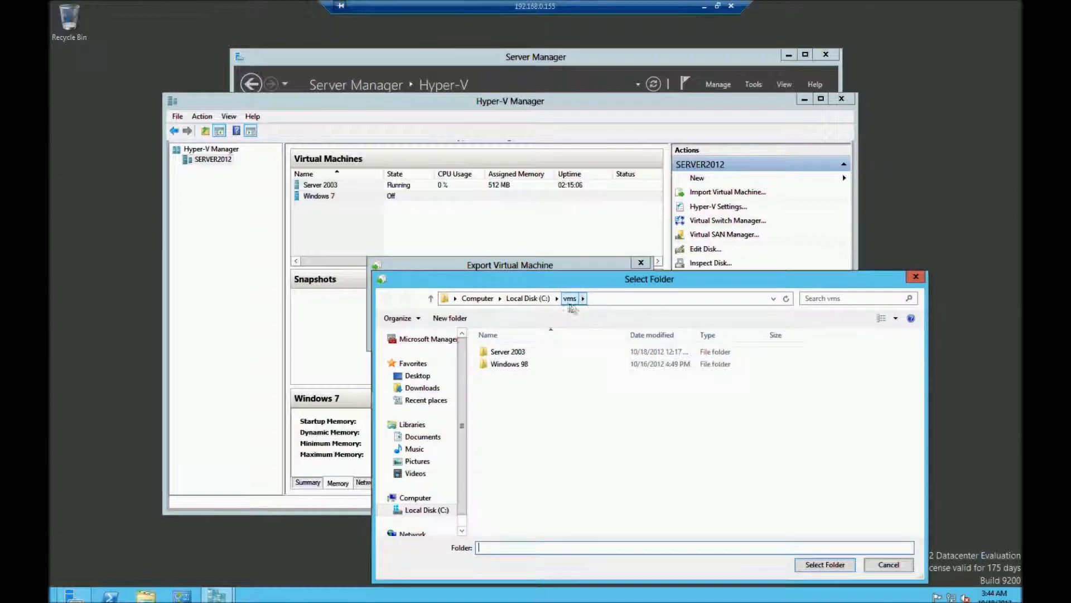
left_click(601, 304)
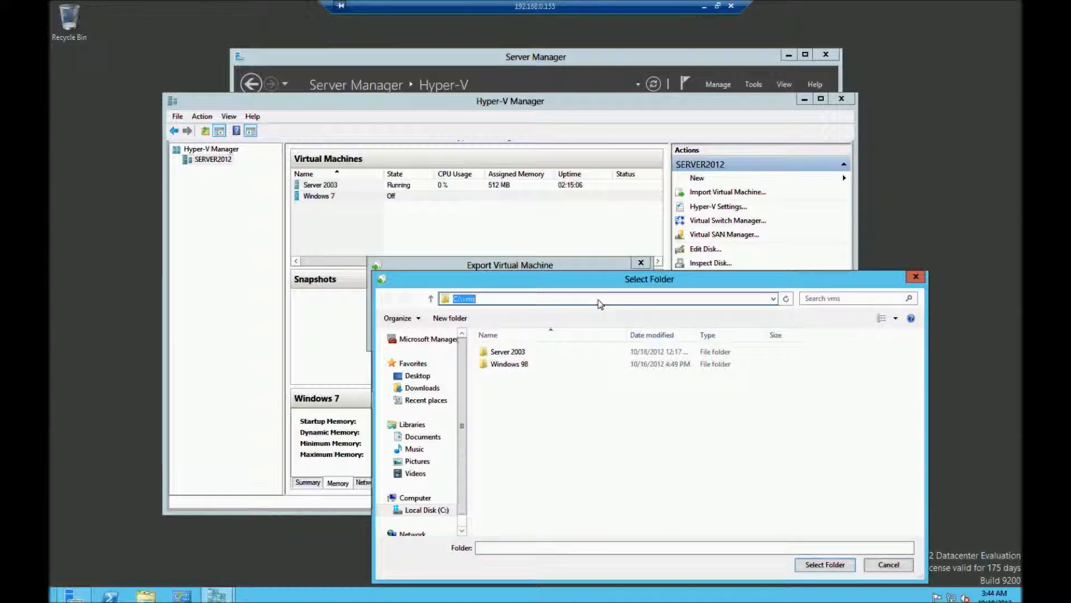
left_click(527, 408)
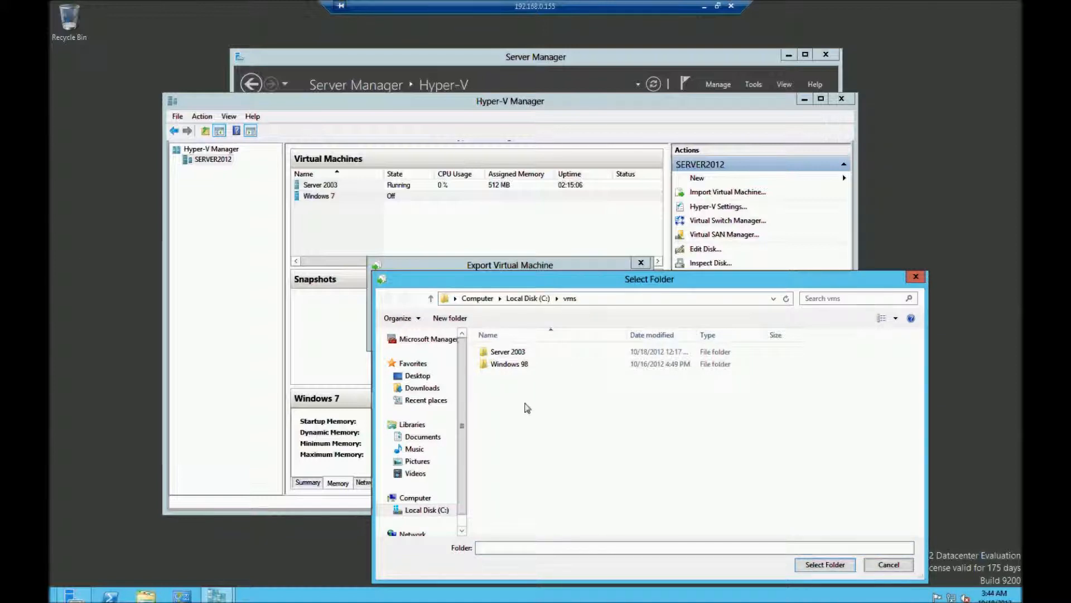
left_click(824, 564)
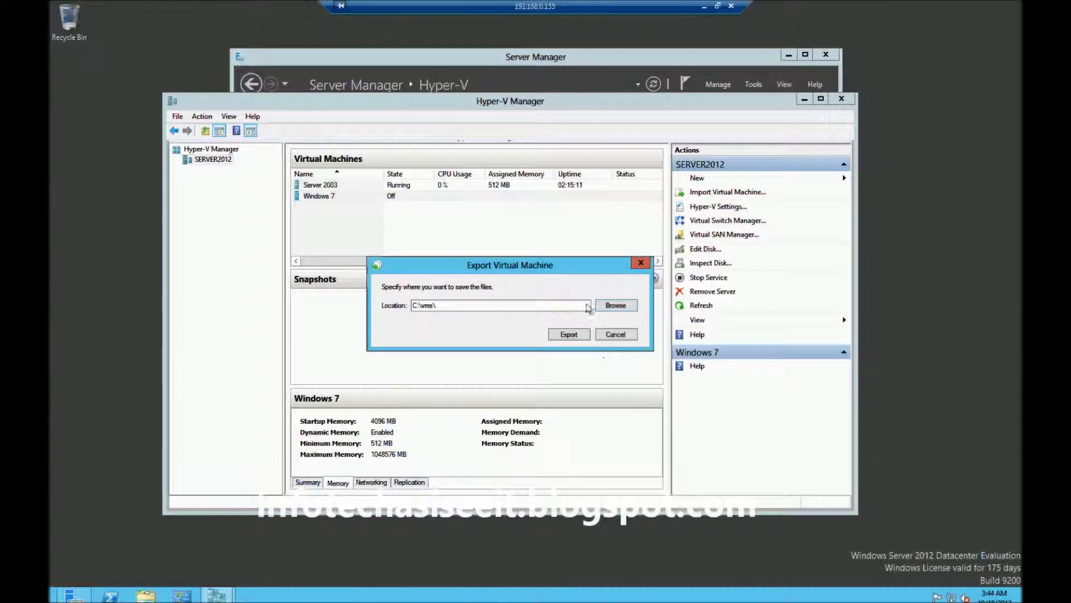
Step: Start exporting the Windows 7 virtual machine to C:\vms and compare the actions available for Server 2003 and Windows 7 during the export
left_click(572, 334)
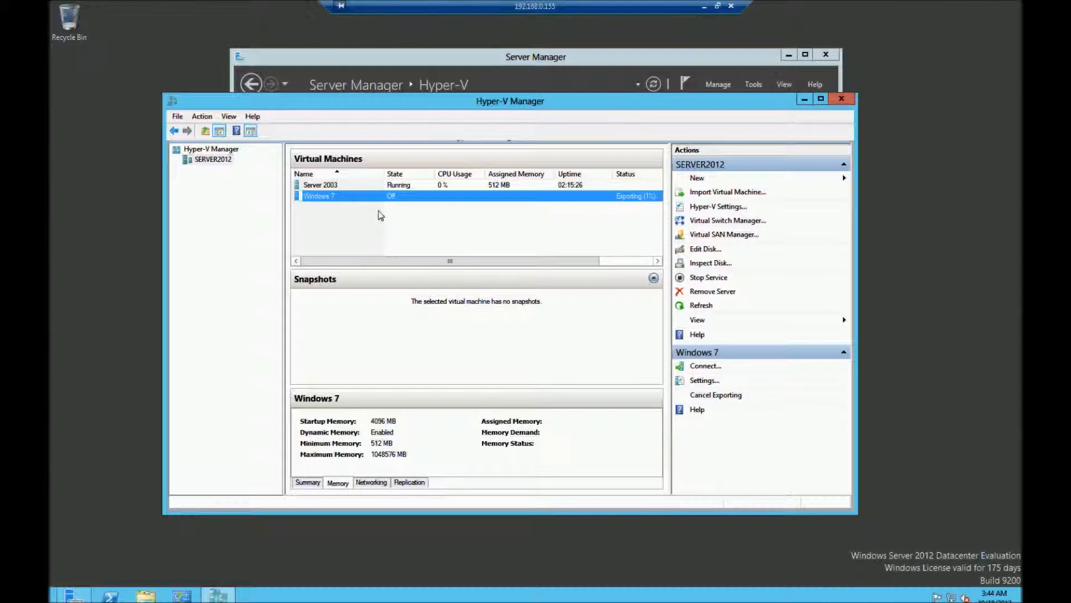
left_click(323, 186)
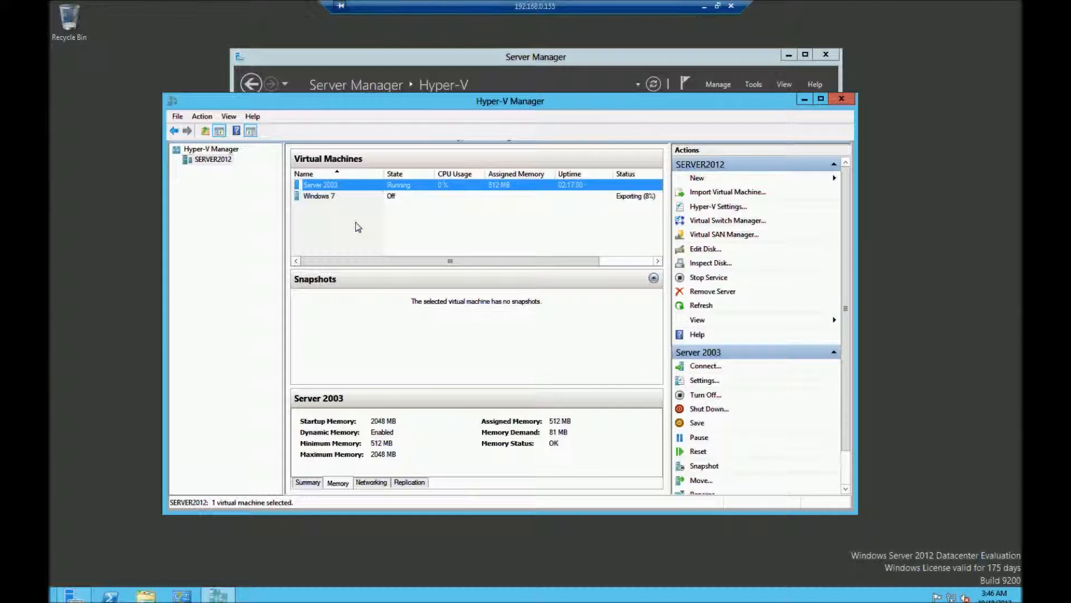
right_click(347, 187)
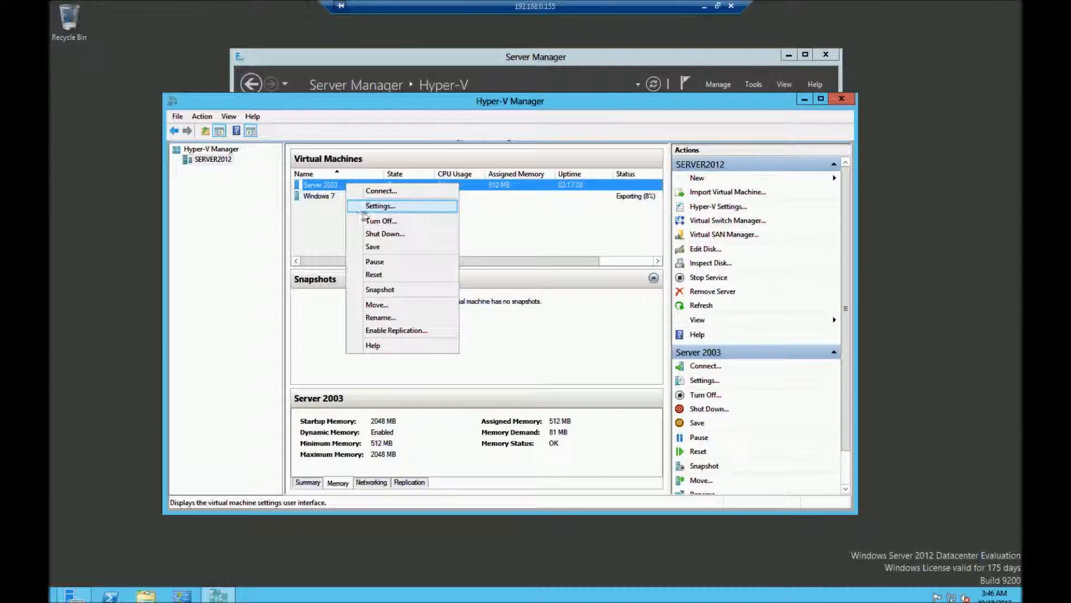
left_click(330, 229)
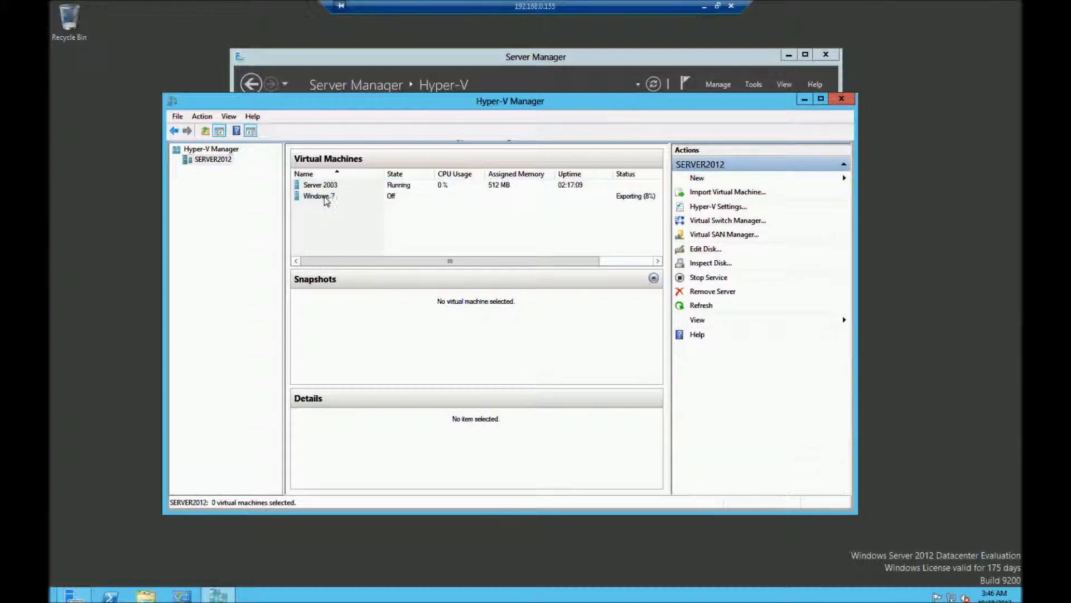
left_click(324, 198)
right_click(323, 199)
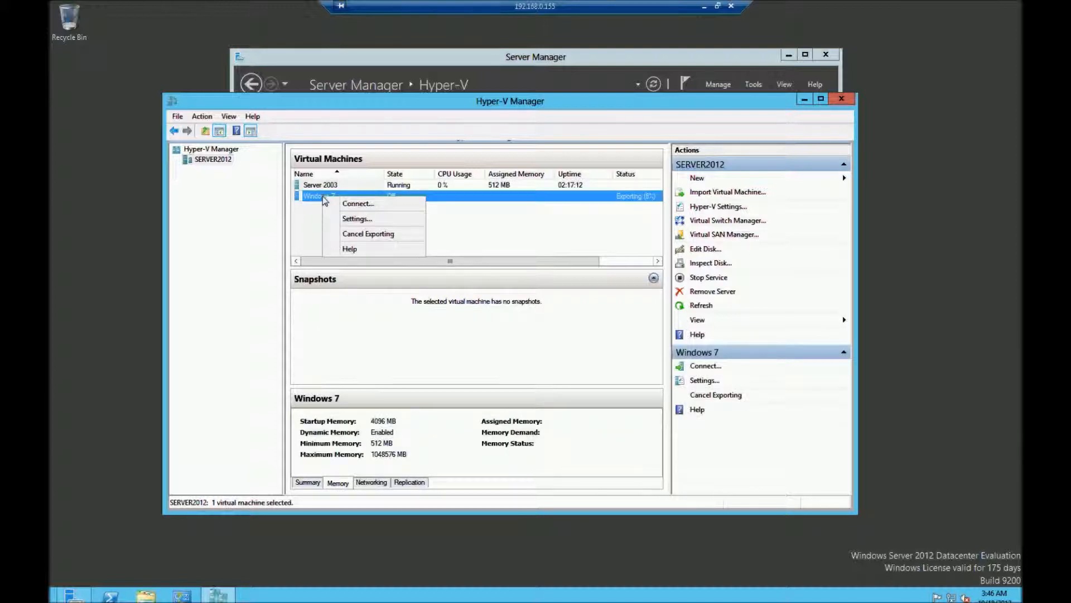
left_click(511, 237)
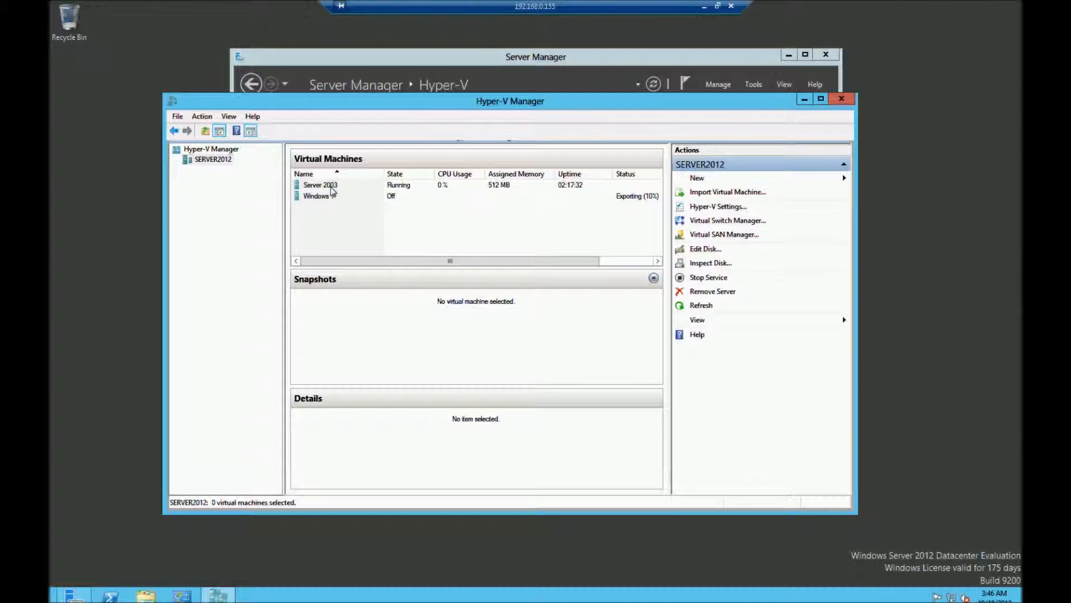
Step: Take a snapshot of the running Server 2003 virtual machine and bring its full status into view
left_click(332, 188)
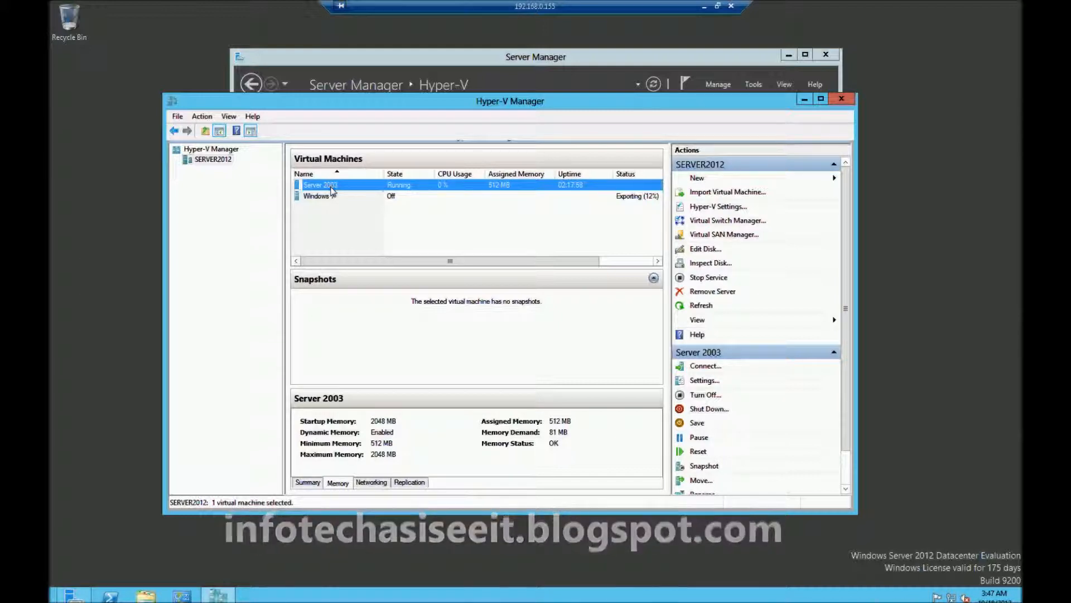
right_click(334, 191)
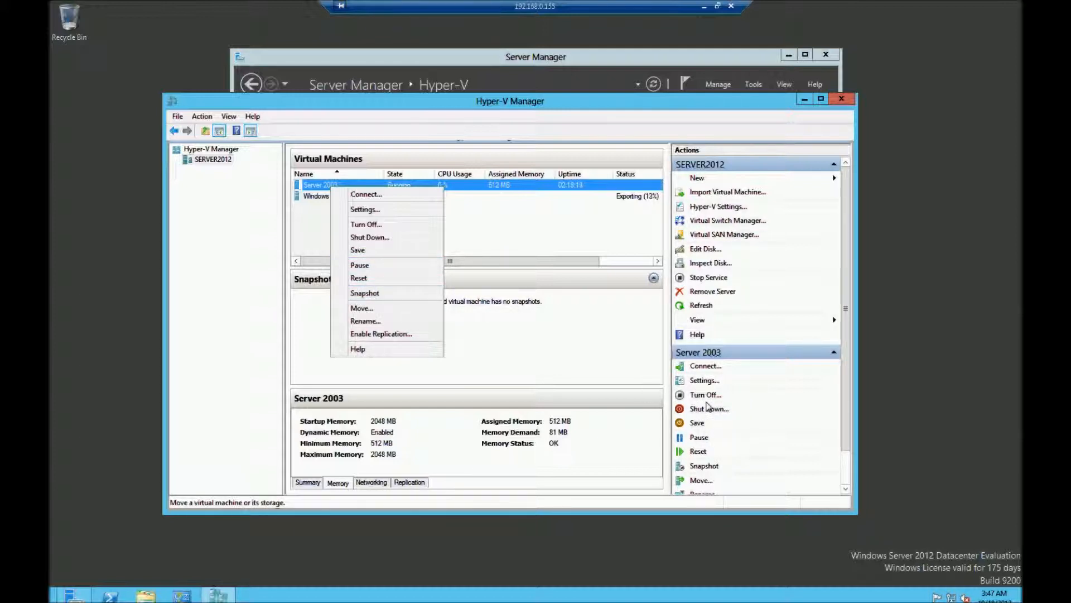
left_click(712, 470)
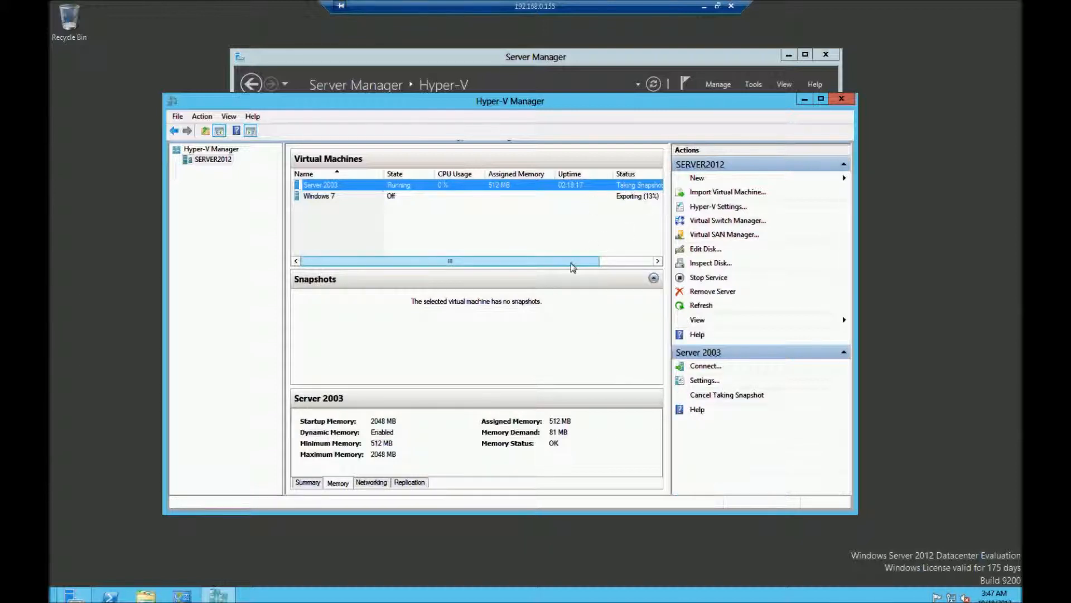
left_click_drag(573, 261, 621, 271)
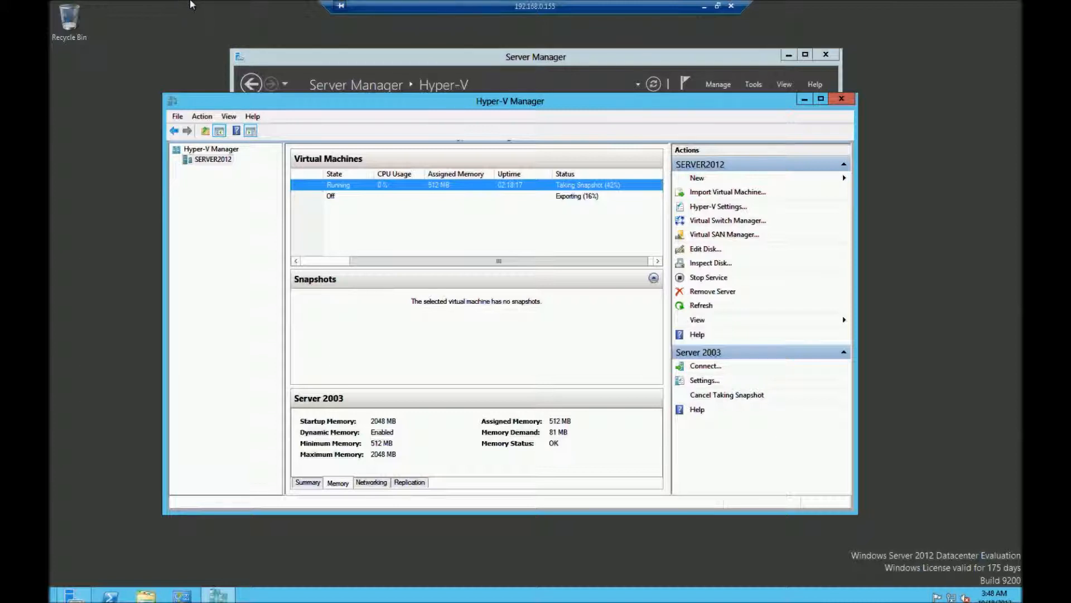
left_click_drag(191, 1, 856, 138)
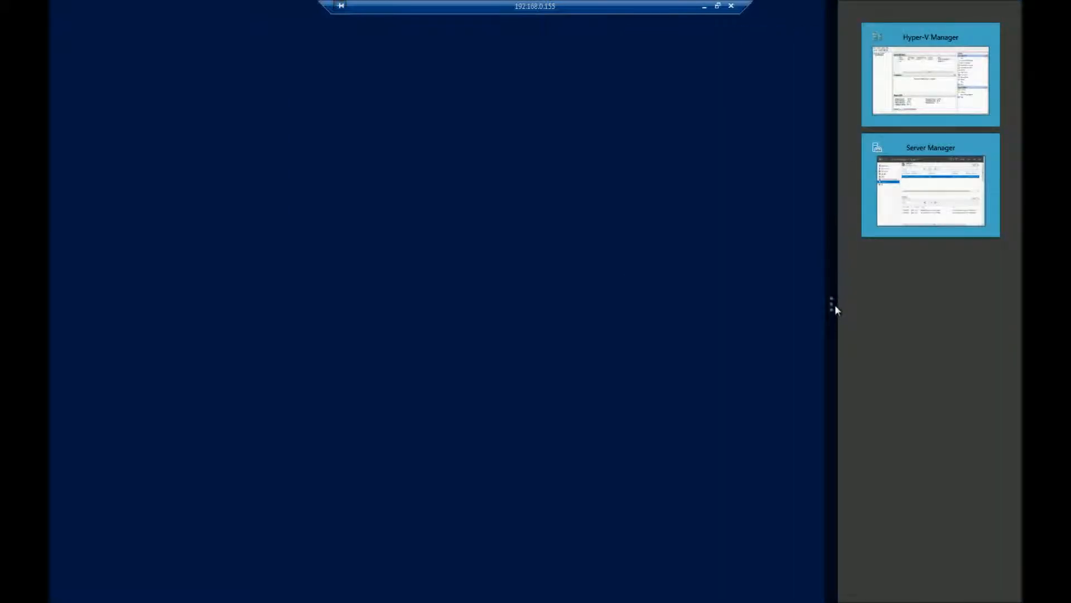
left_click_drag(834, 304, 775, 307)
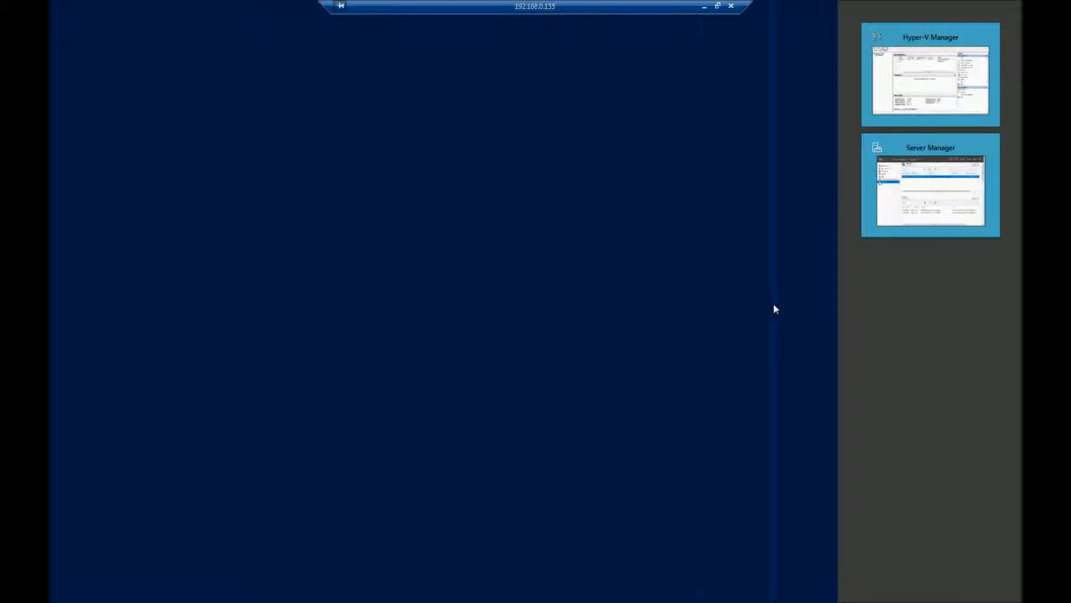
left_click_drag(651, 303, 612, 299)
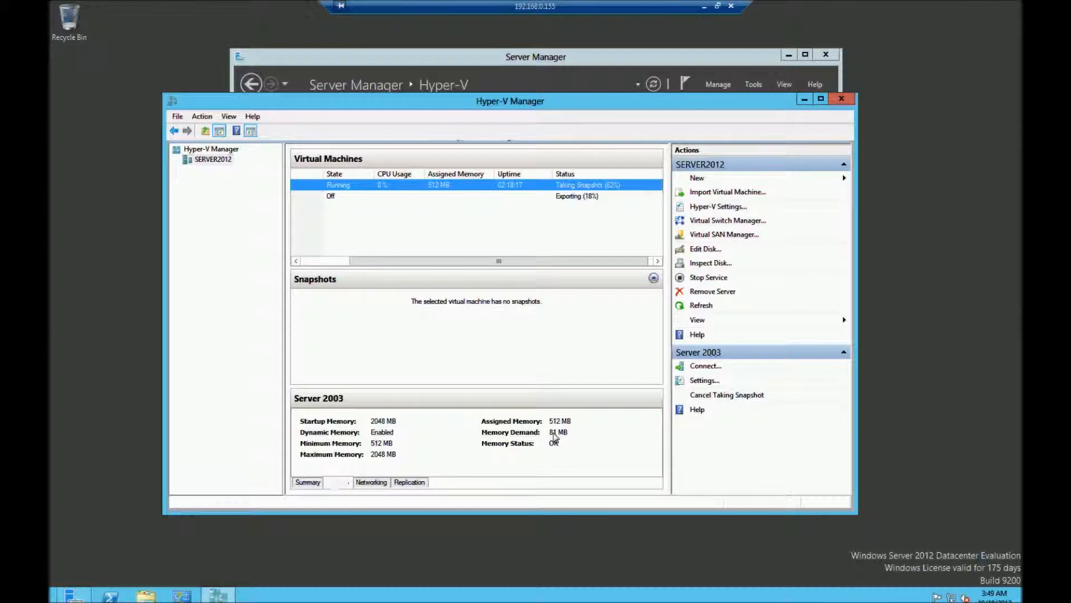
Step: Examine the summary, networking and replication details of the Server 2003 virtual machine
left_click(310, 483)
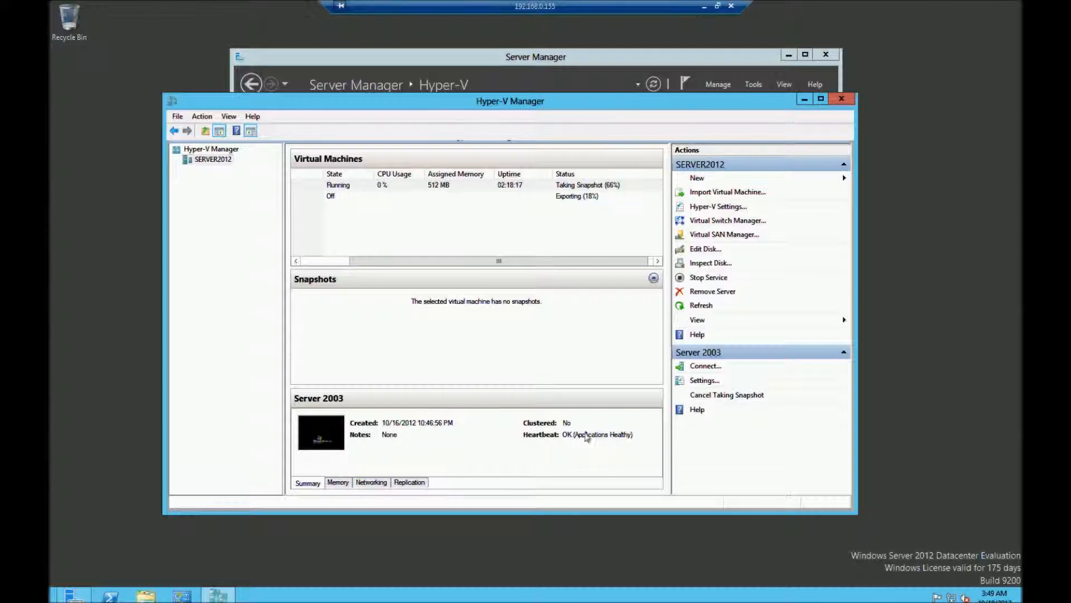
left_click(368, 483)
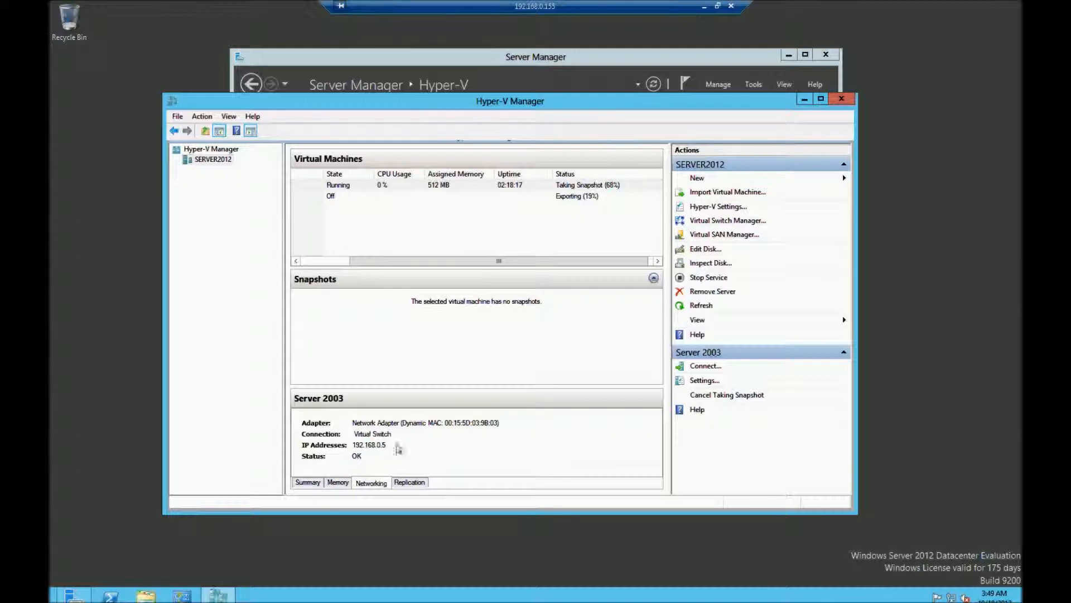
left_click(414, 482)
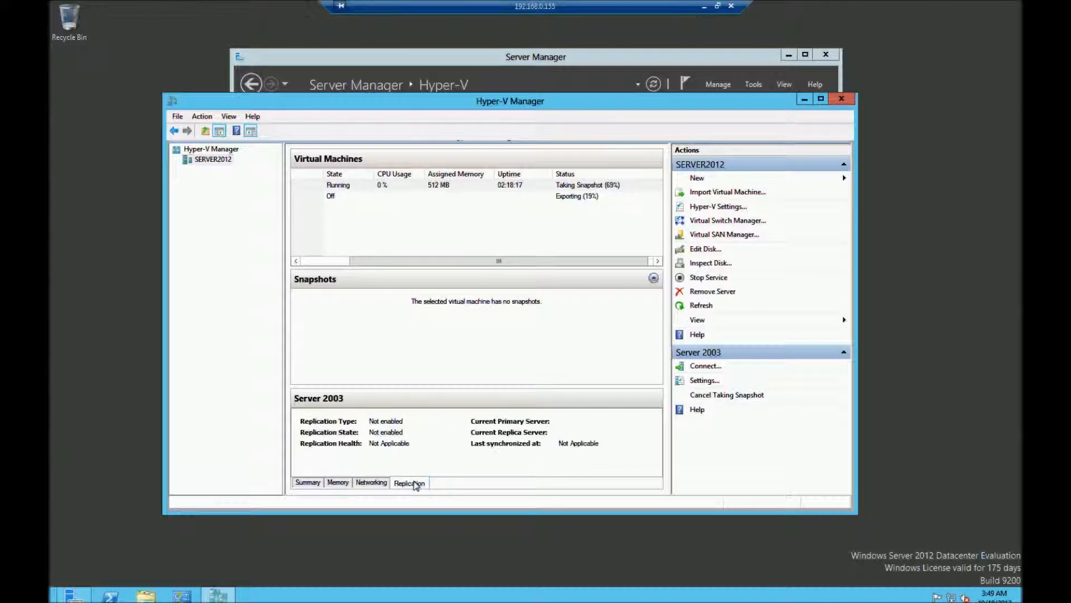
left_click(306, 483)
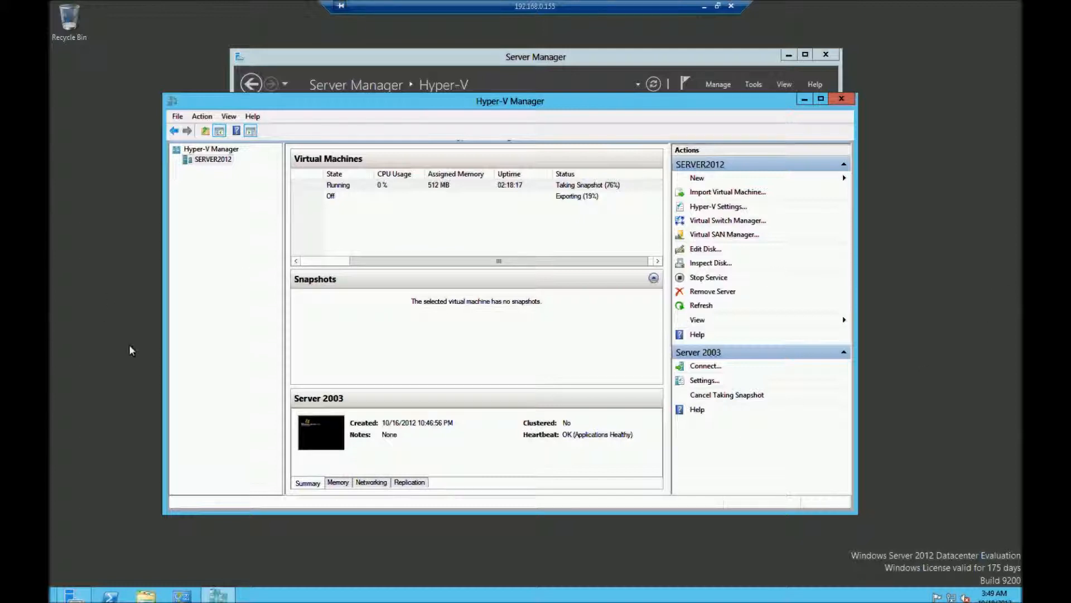
Step: Connect to the Server 2003 virtual machine and try to send it the Ctrl+Alt+Delete command during the snapshot
double_click(316, 427)
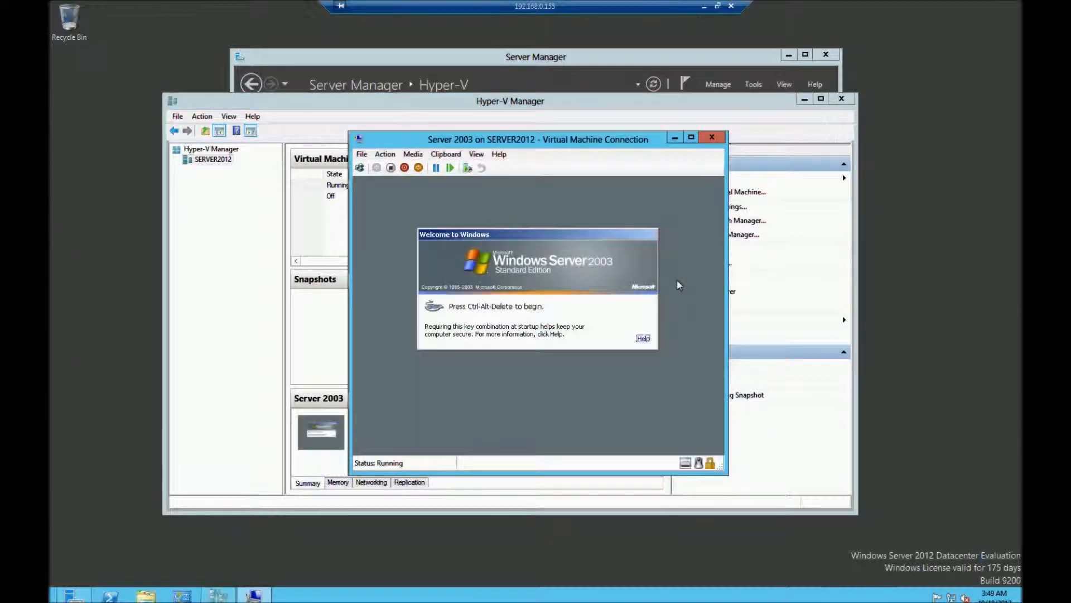
left_click(360, 168)
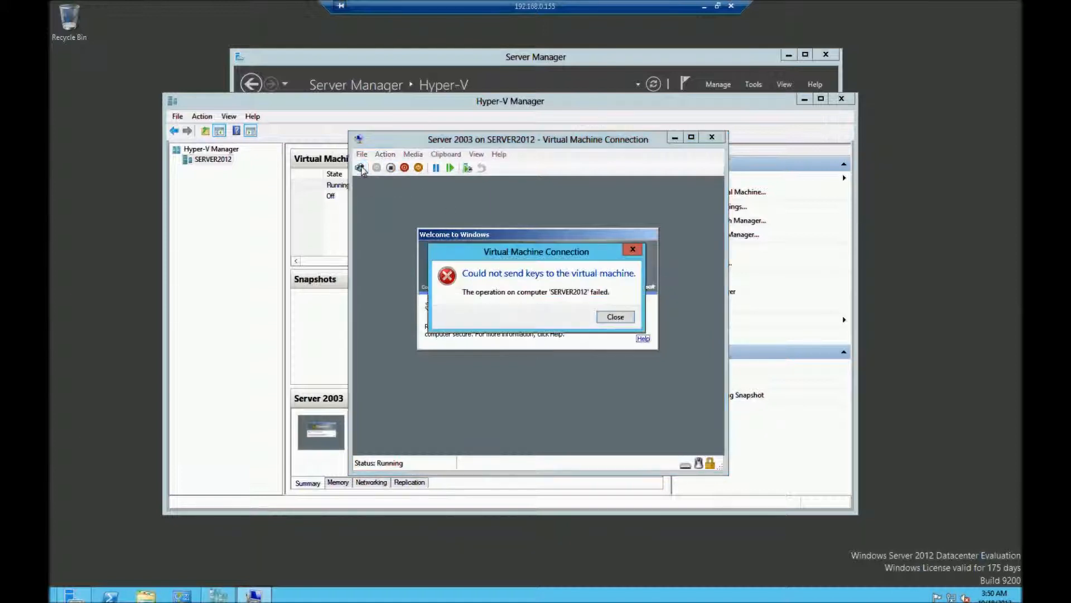
left_click(615, 317)
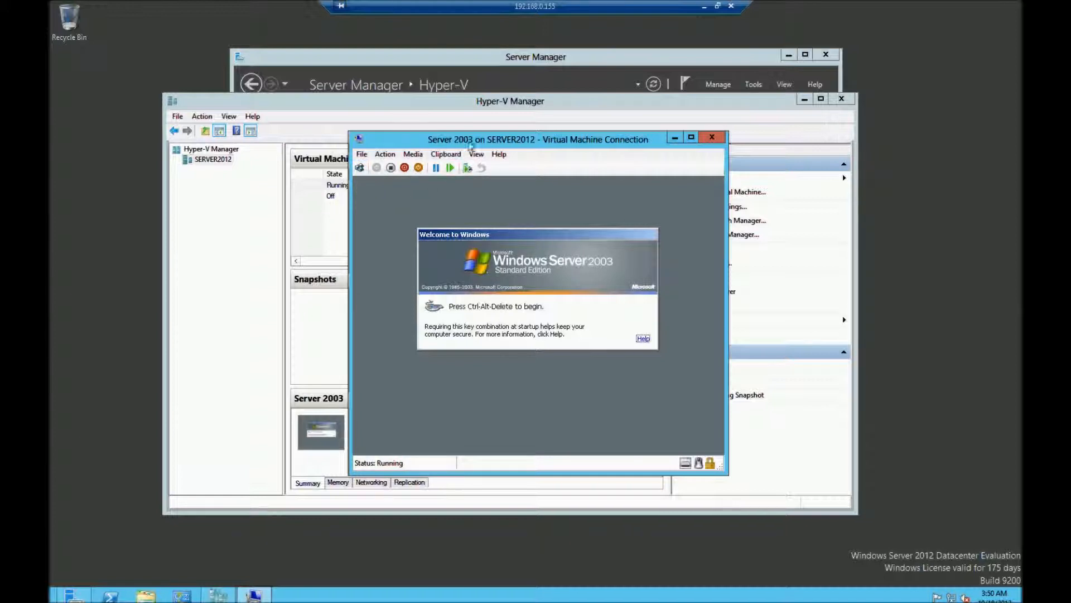
Step: Minimize the Server 2003 connection window and compare the new snapshot's details and actions with the virtual machine's current state
left_click_drag(468, 146, 343, 225)
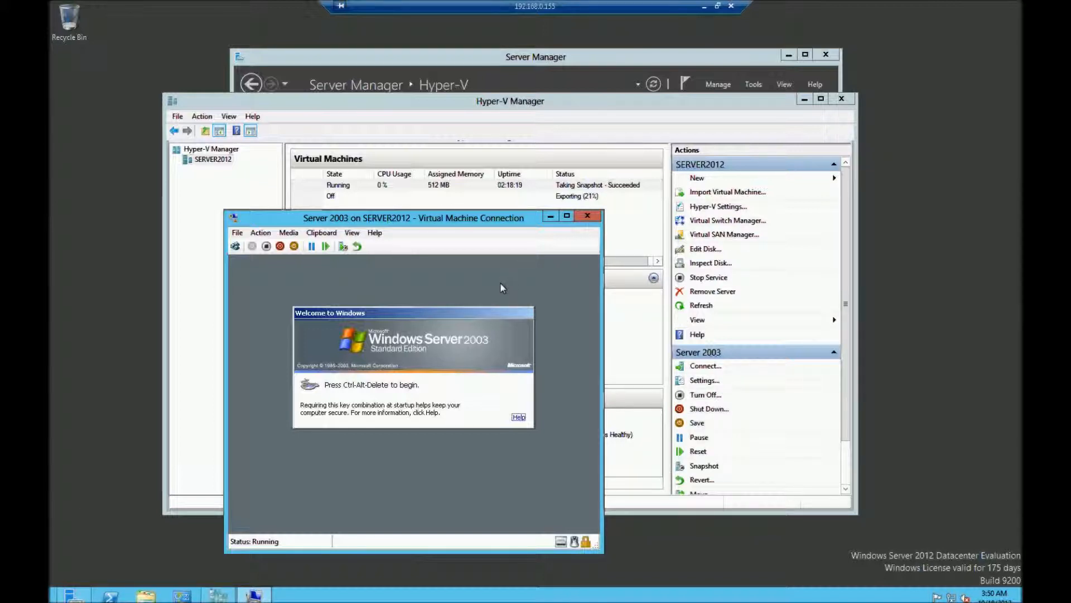
left_click_drag(460, 219, 703, 210)
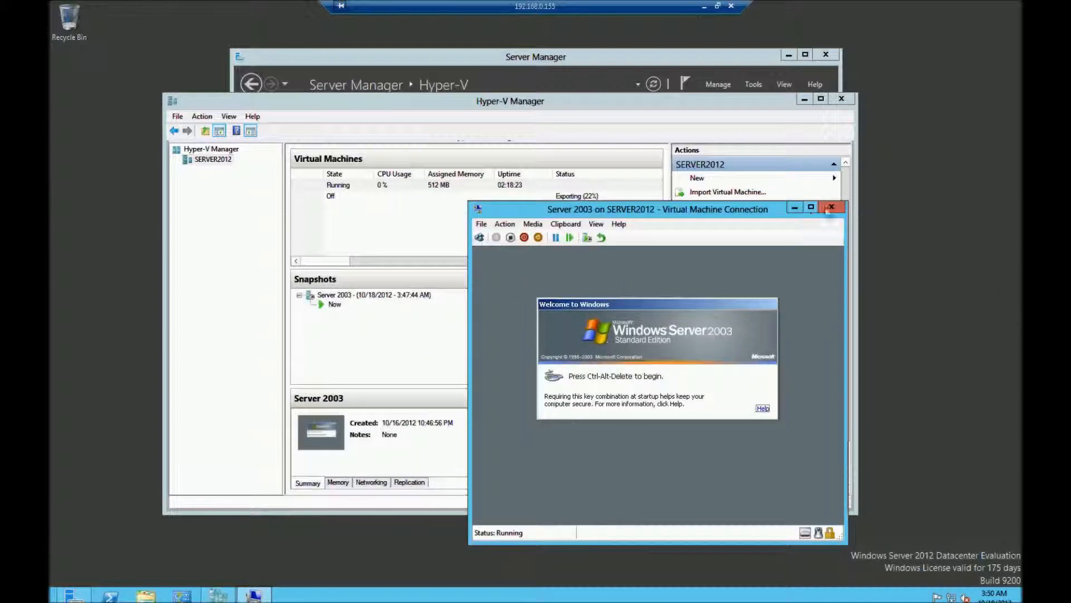
left_click(794, 207)
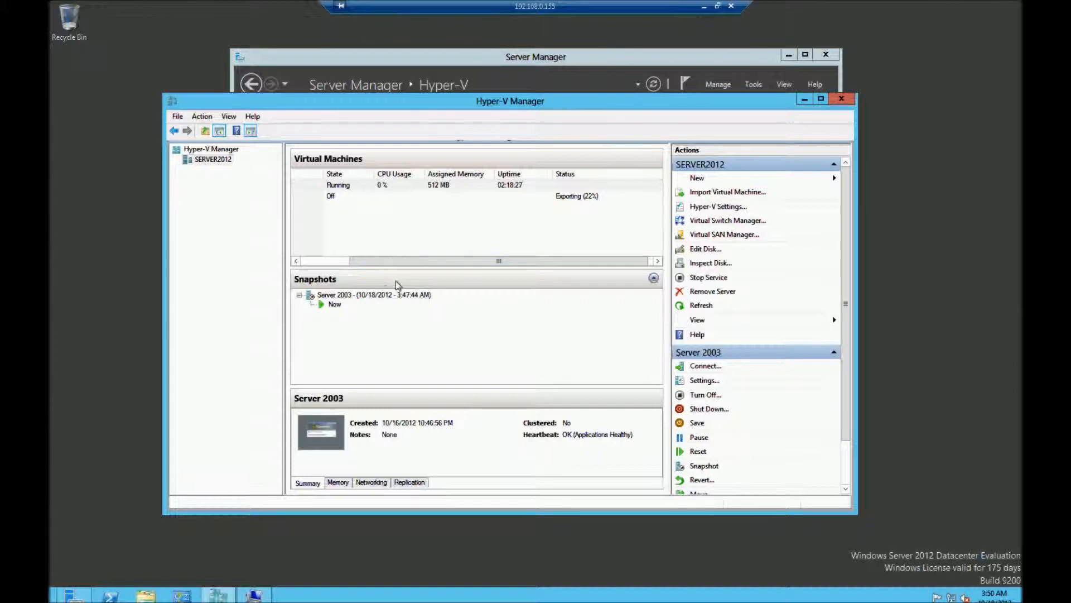
left_click(362, 296)
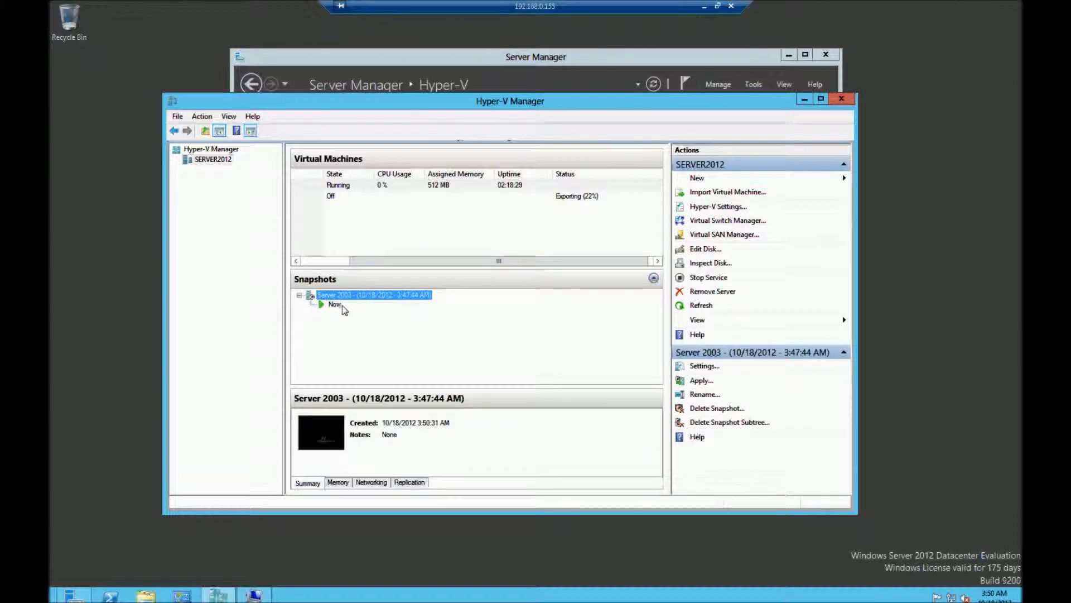
left_click(335, 304)
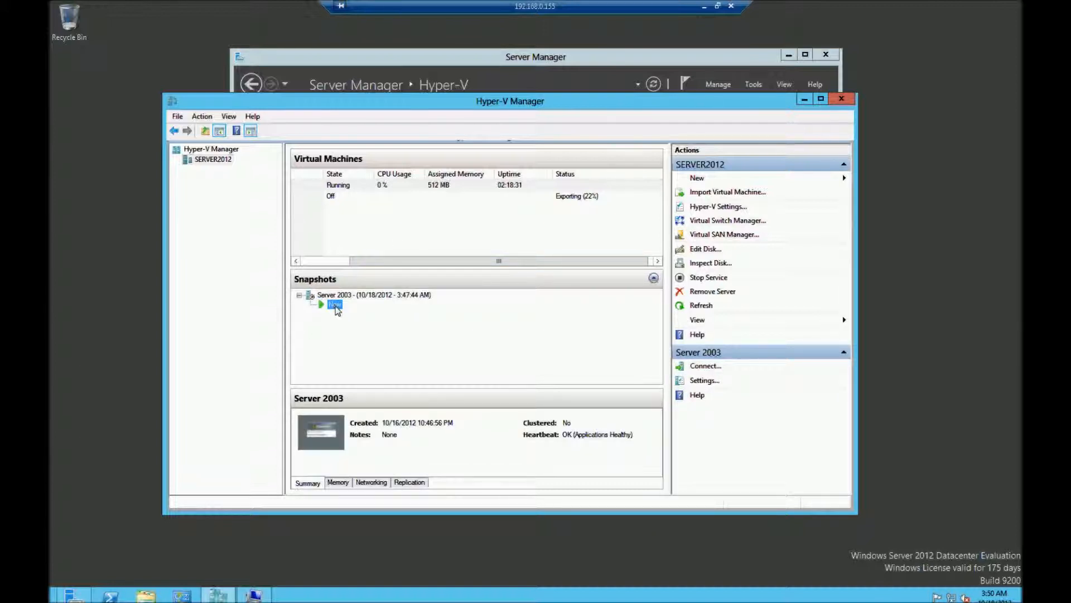
left_click(354, 296)
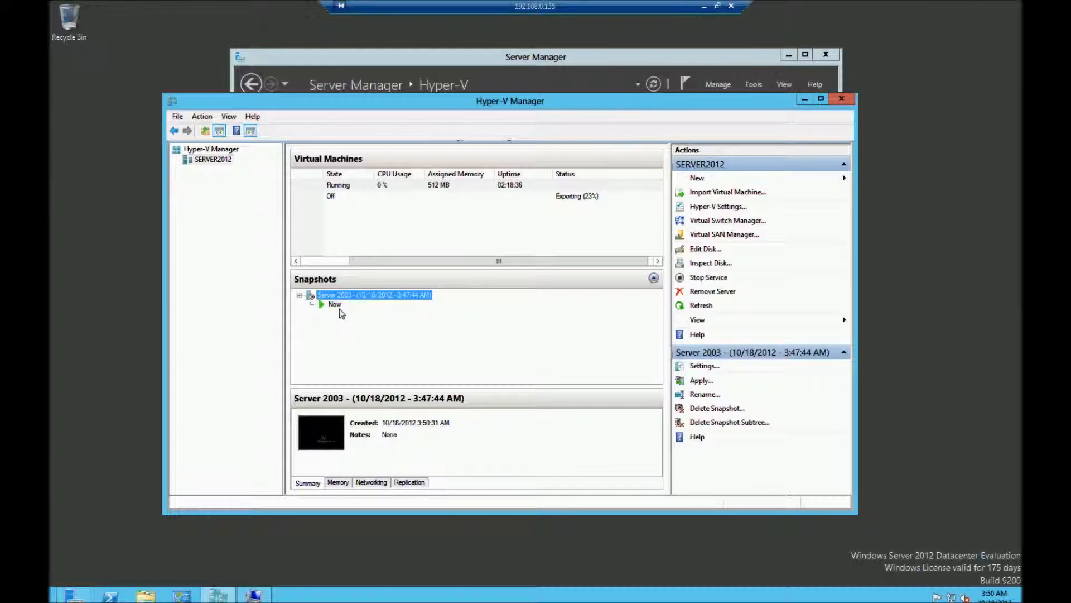
left_click(334, 305)
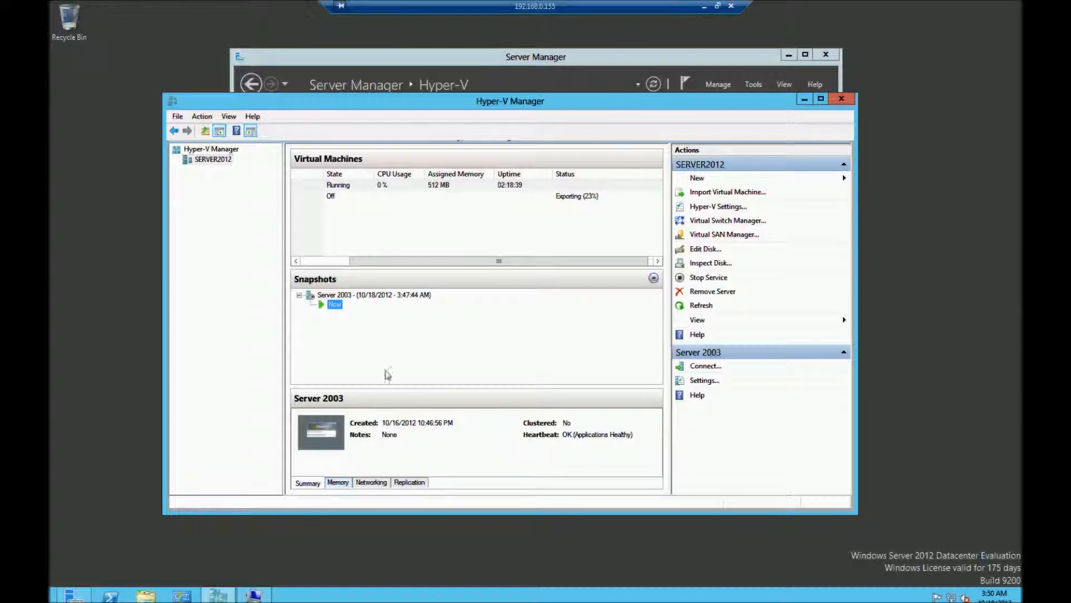
Step: Reopen the connection to Server 2003, send it the Ctrl+Alt+Delete command and log on as Administrator
double_click(335, 304)
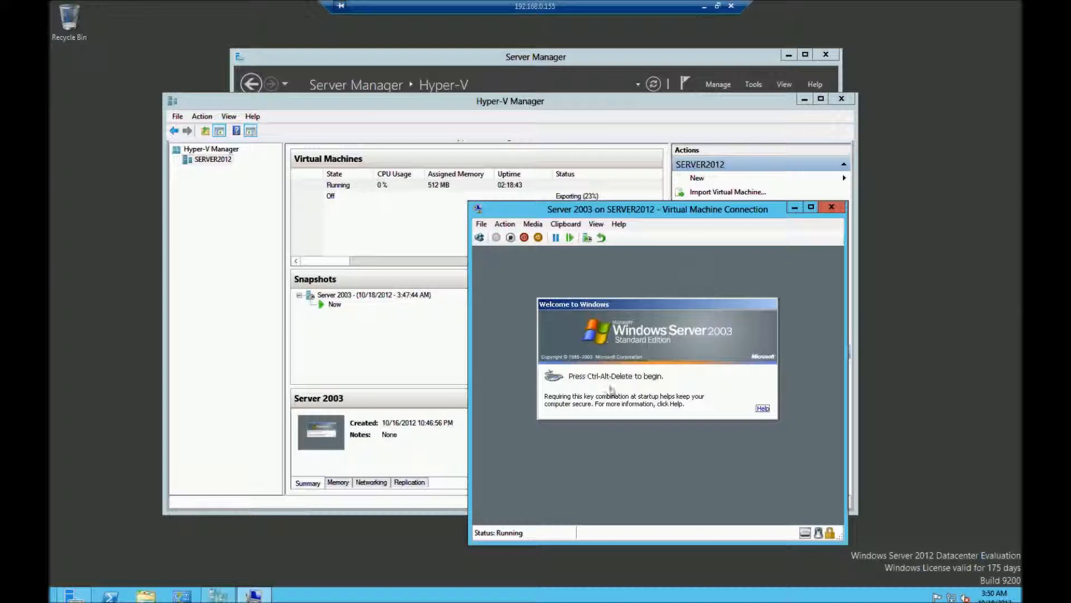
left_click(479, 237)
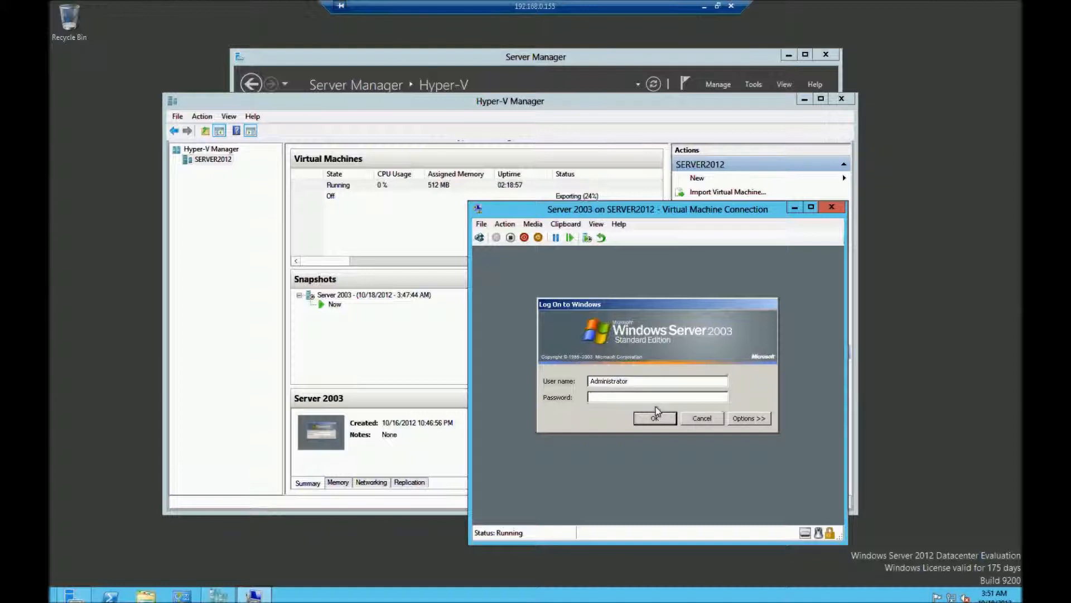
left_click(656, 413)
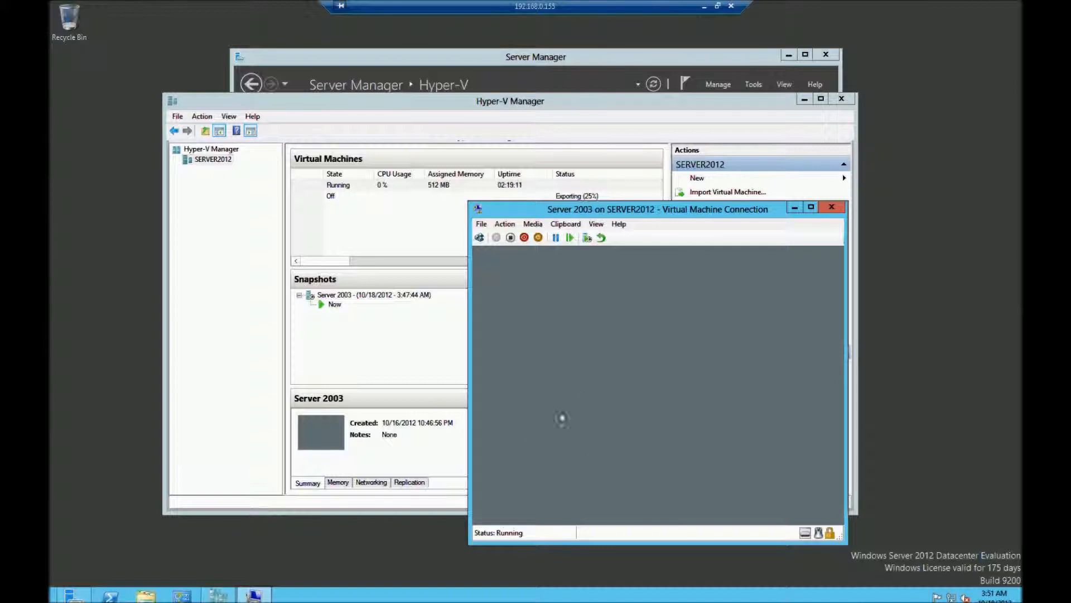
Step: Reposition the Server 2003 connection window and bring Hyper-V Manager to the front to check the virtual machine's memory details
left_click_drag(656, 209, 485, 135)
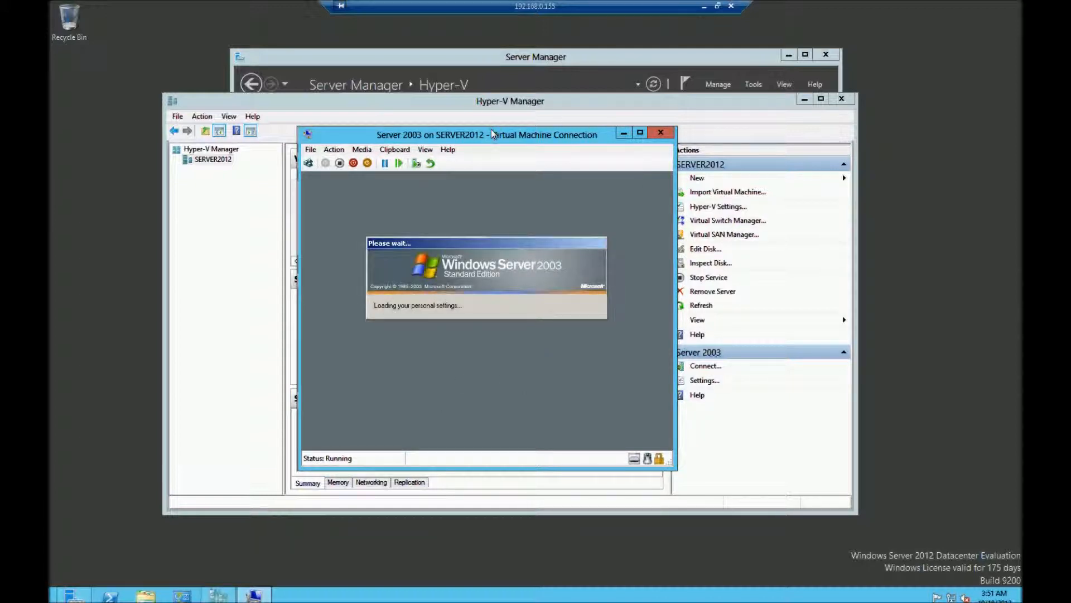
left_click_drag(490, 136, 818, 175)
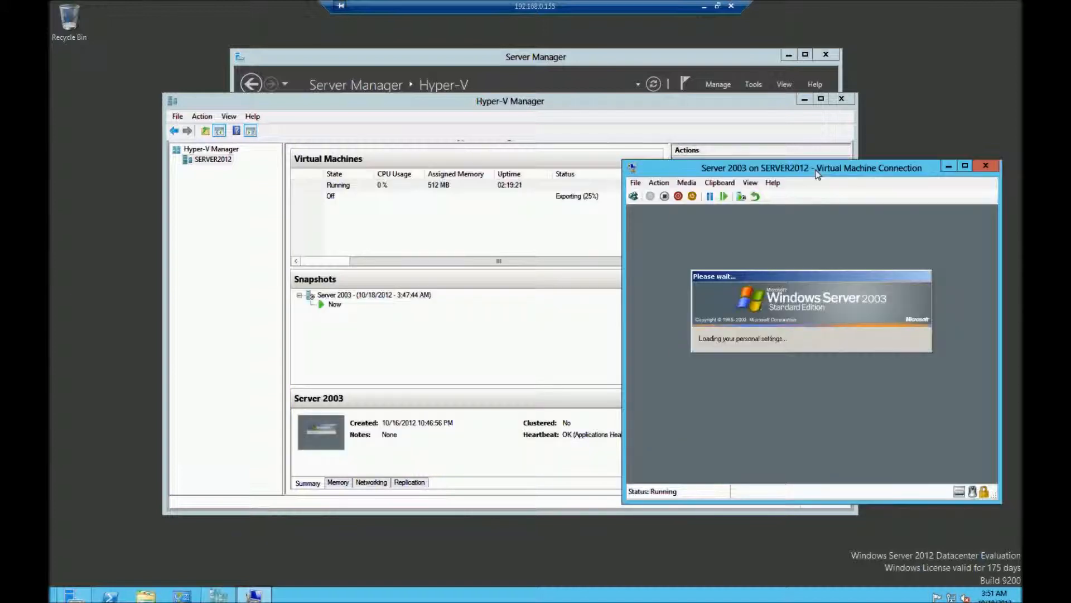
left_click_drag(709, 172, 557, 208)
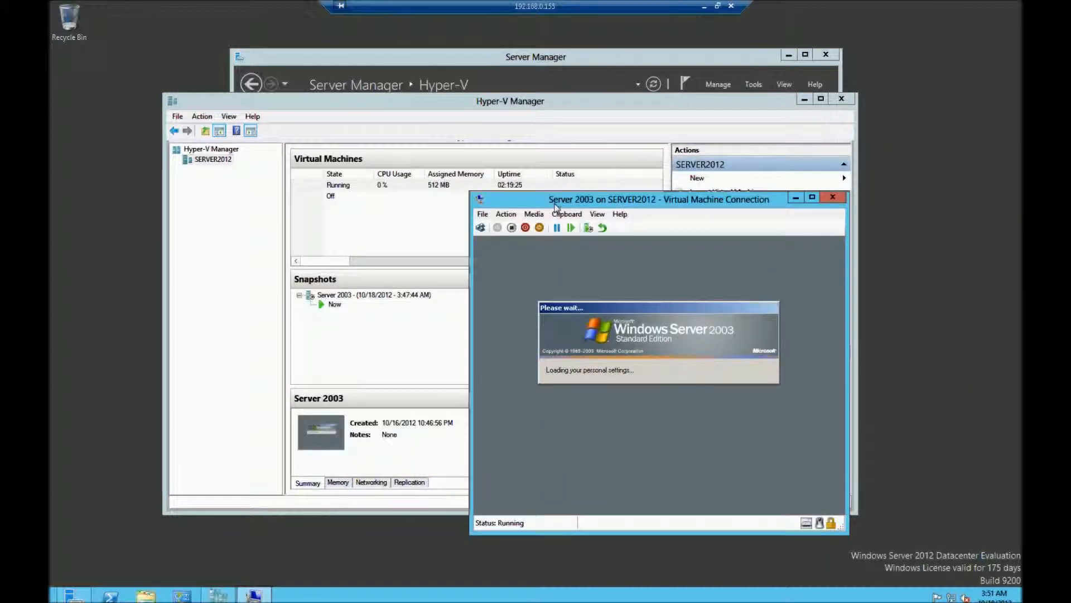
left_click_drag(556, 208, 444, 246)
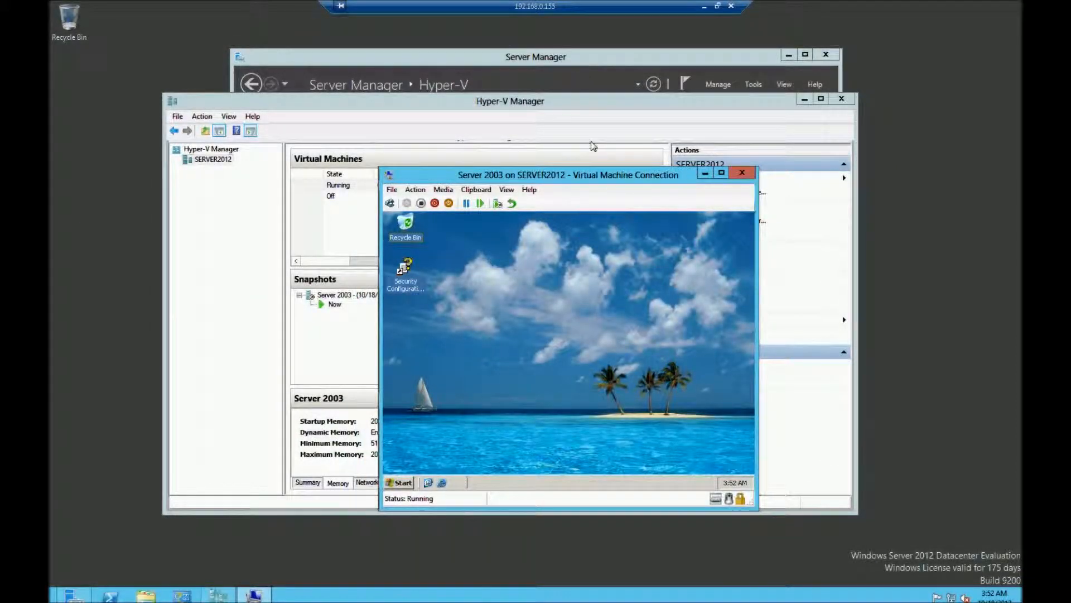
left_click(444, 105)
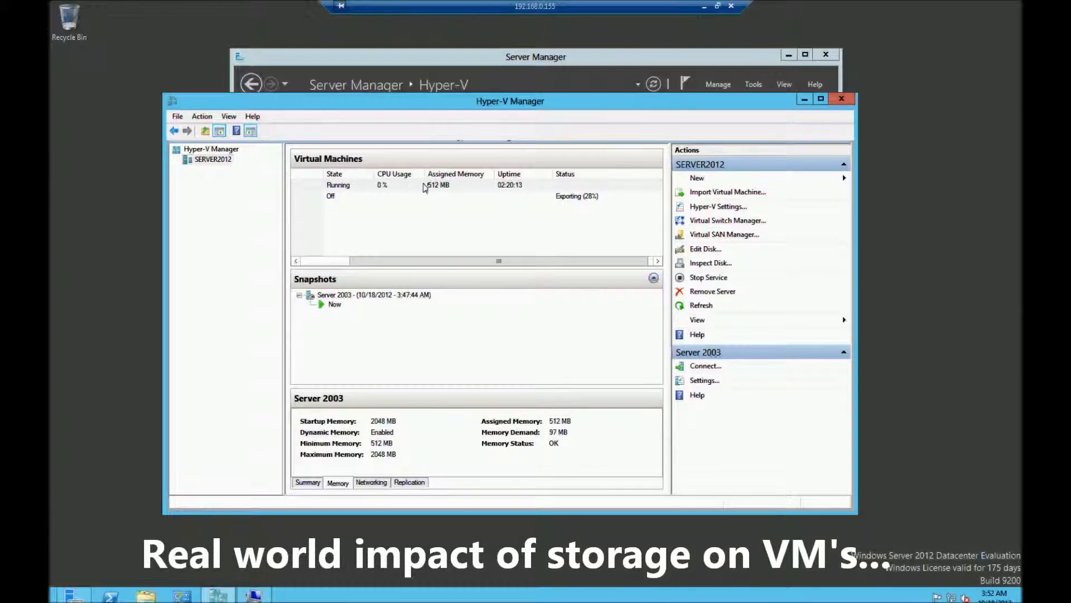
Step: Examine the Server 2003 virtual machine's summary and networking details, briefly bringing Server Manager forward before returning to Hyper-V Manager
left_click(339, 187)
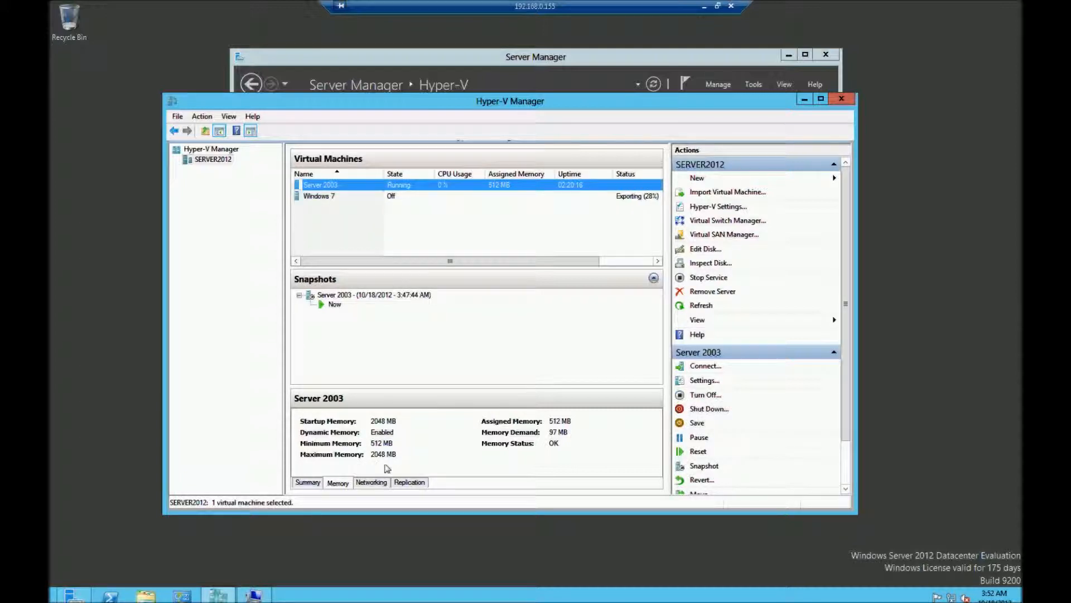
left_click(321, 484)
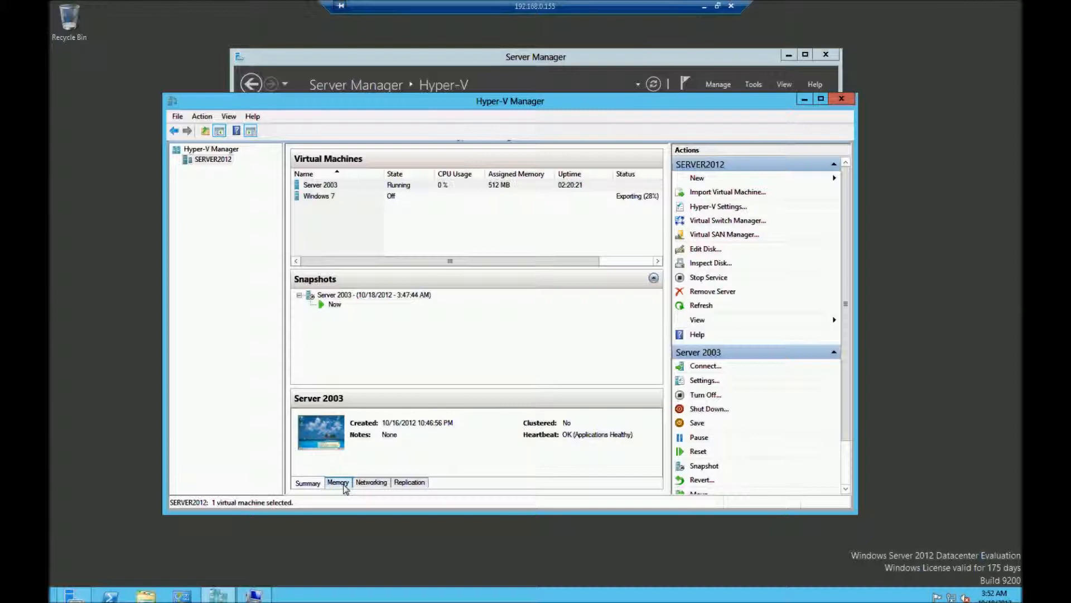
left_click(367, 484)
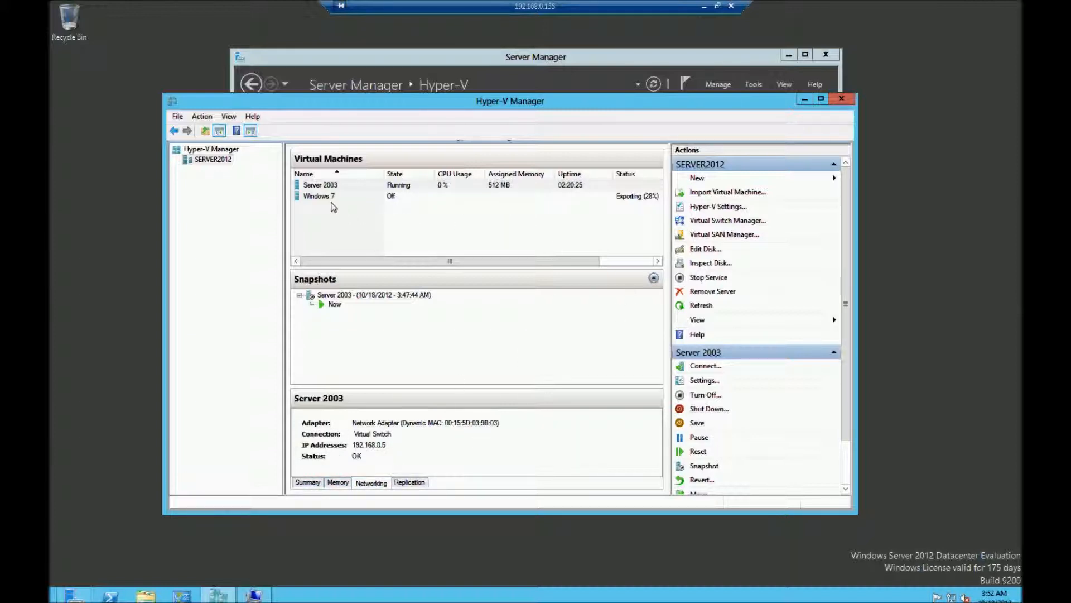
left_click(623, 66)
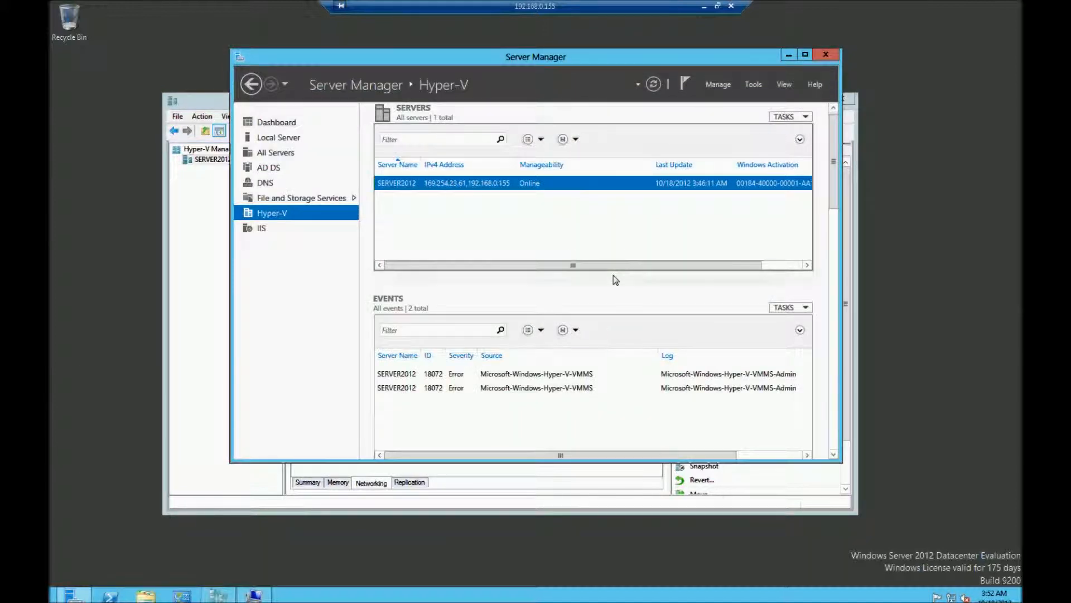
left_click(497, 505)
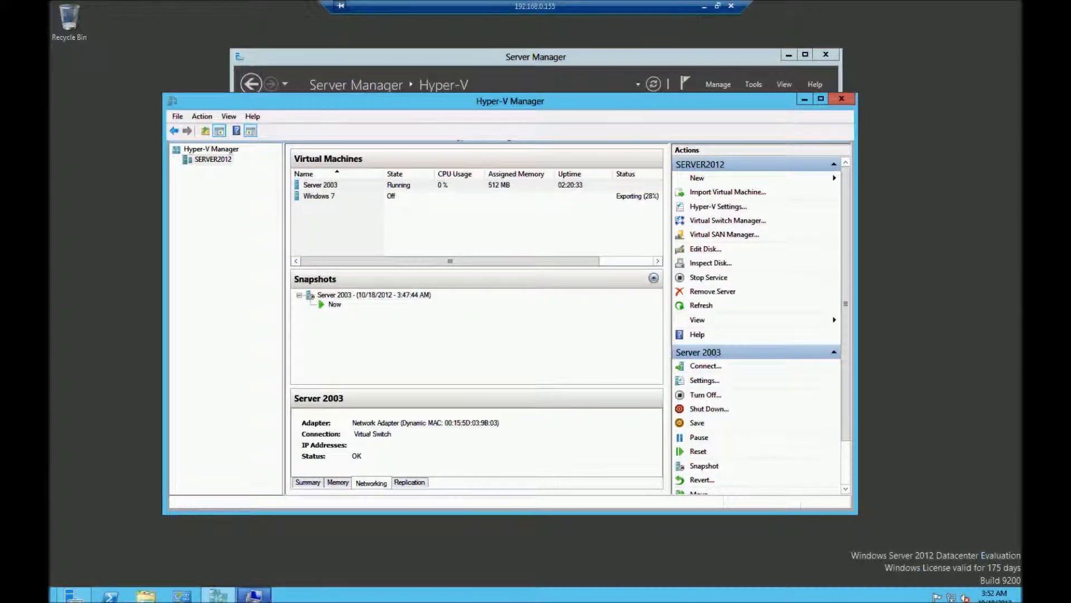
Step: Return to the Server 2003 connection, dismiss the Display Settings notification and close the res://mys.dll/mys.hta window
left_click(271, 599)
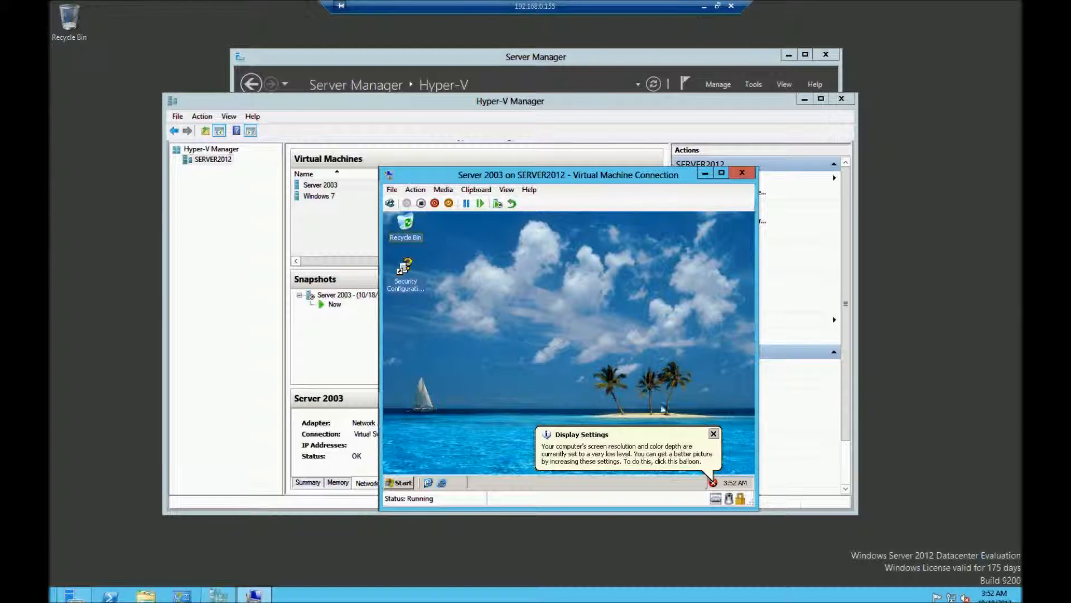
left_click(713, 435)
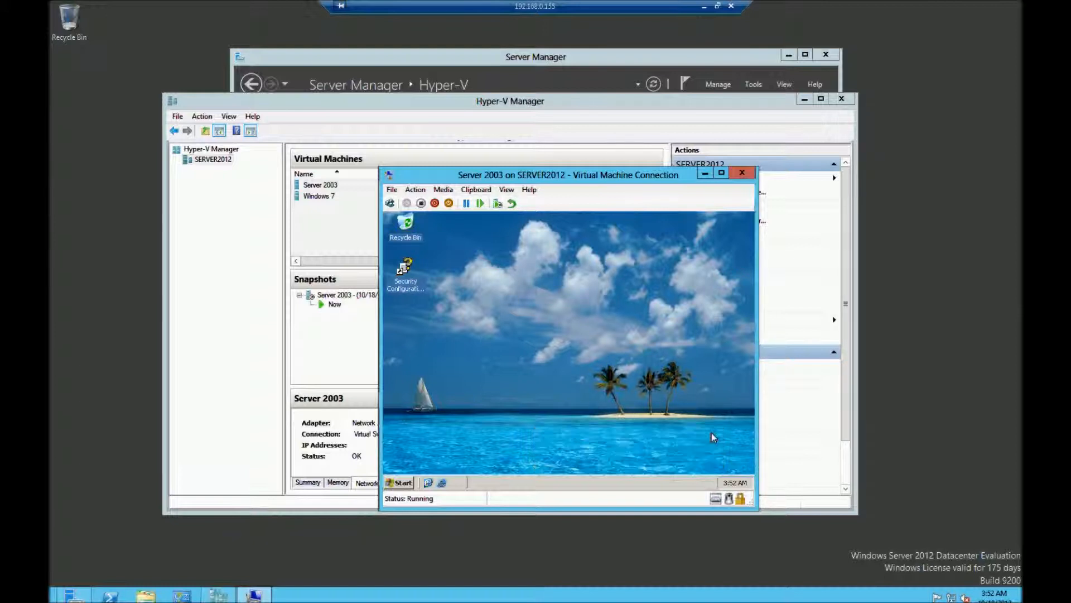
right_click(539, 328)
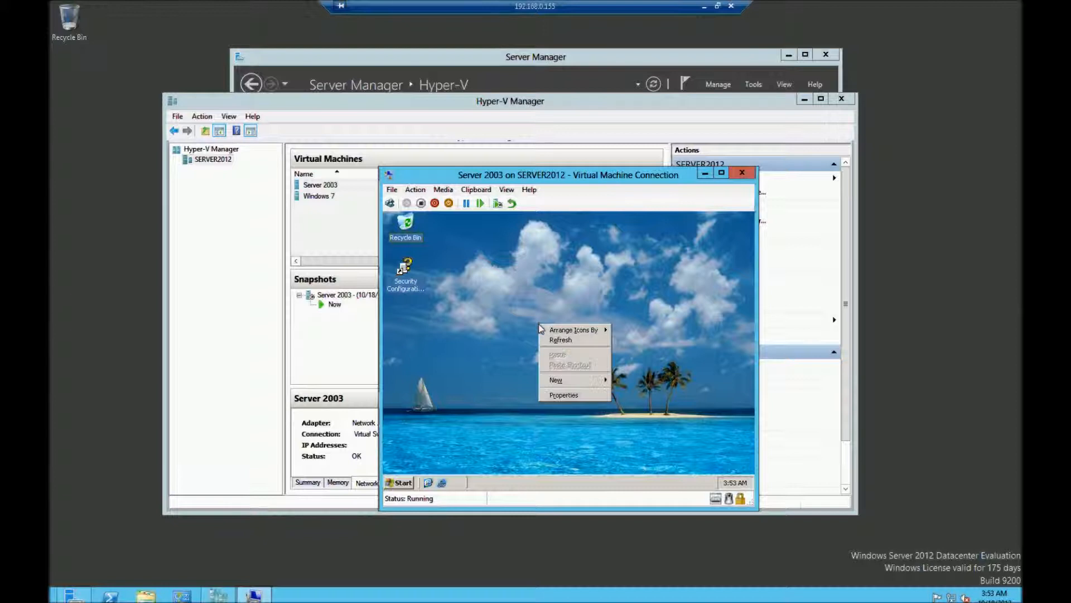
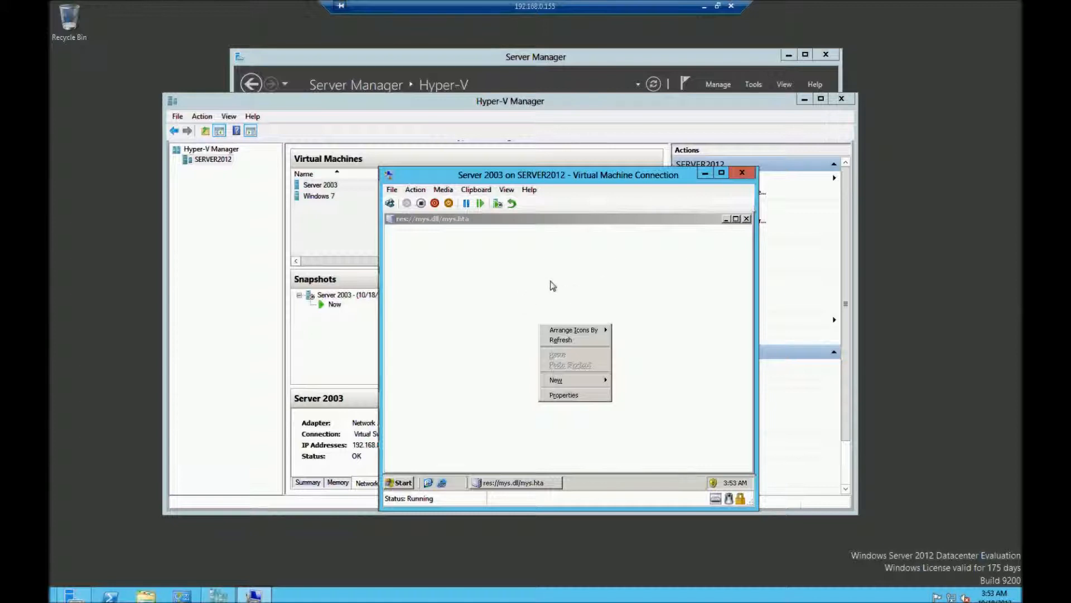
left_click(747, 219)
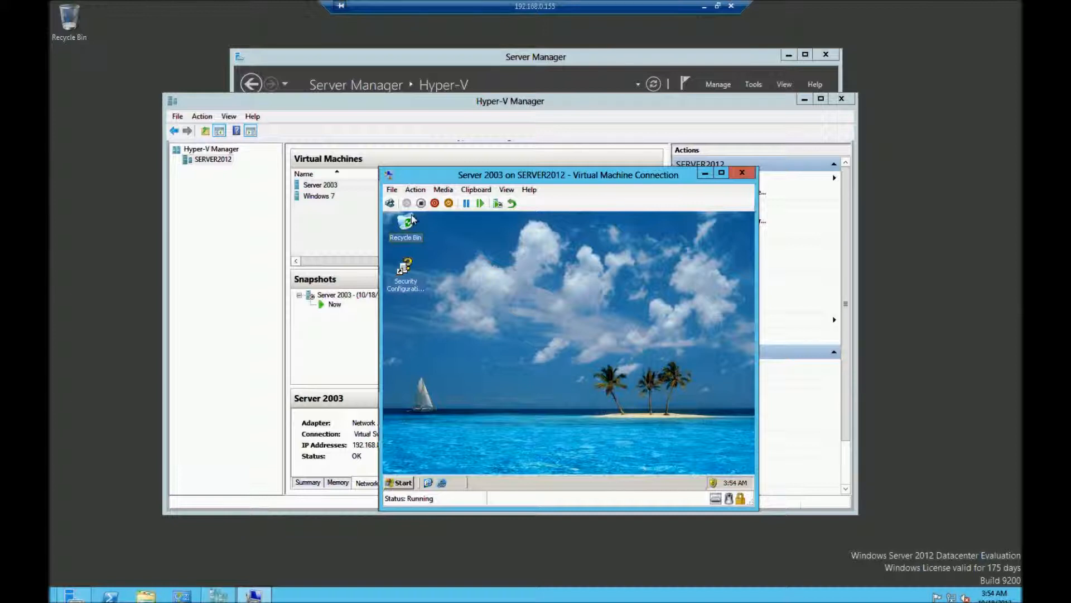
Step: Set the Server 2003 guest's desktop background to Ascent, apply it and close Display Properties
right_click(537, 295)
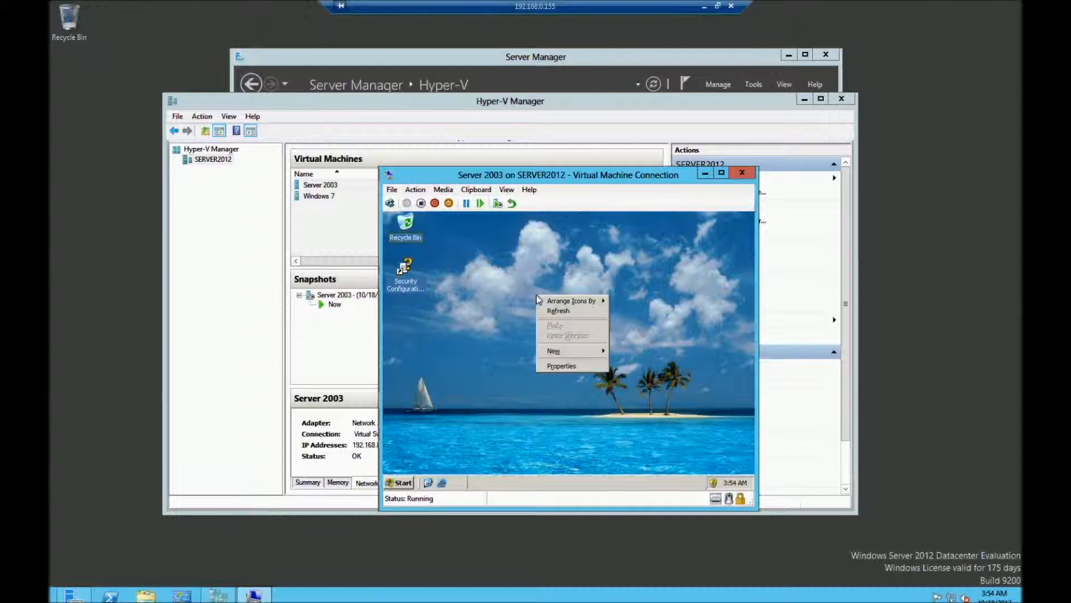
left_click(568, 368)
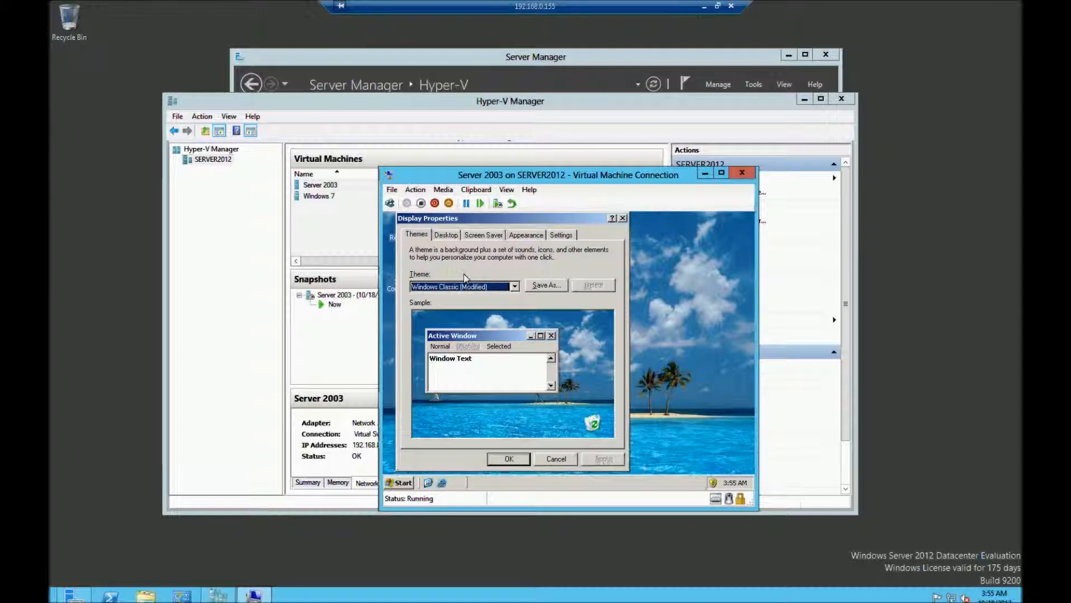
left_click(447, 235)
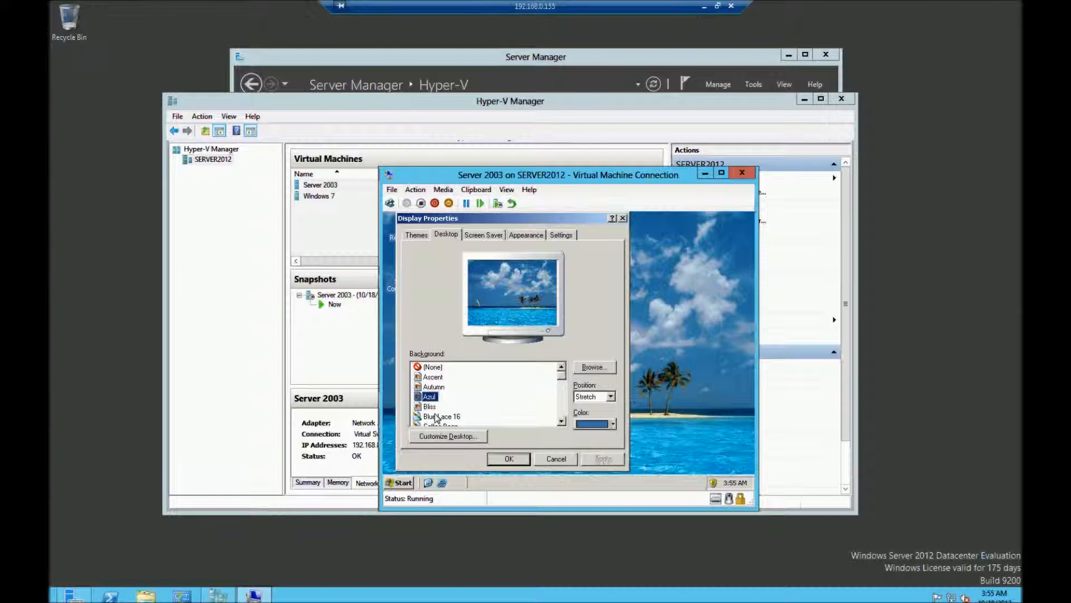
left_click(430, 380)
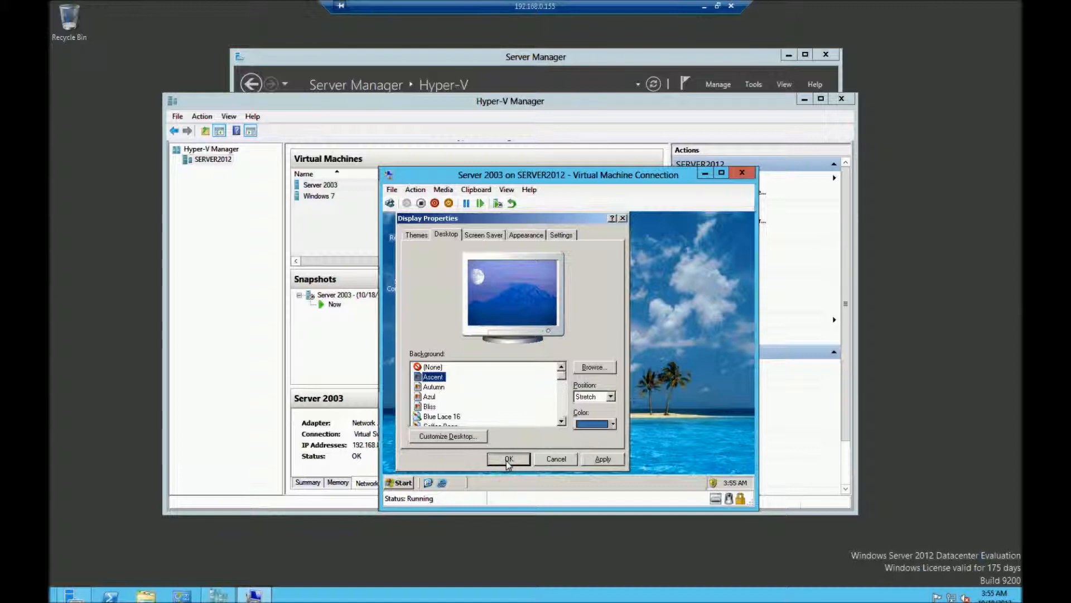
left_click(604, 461)
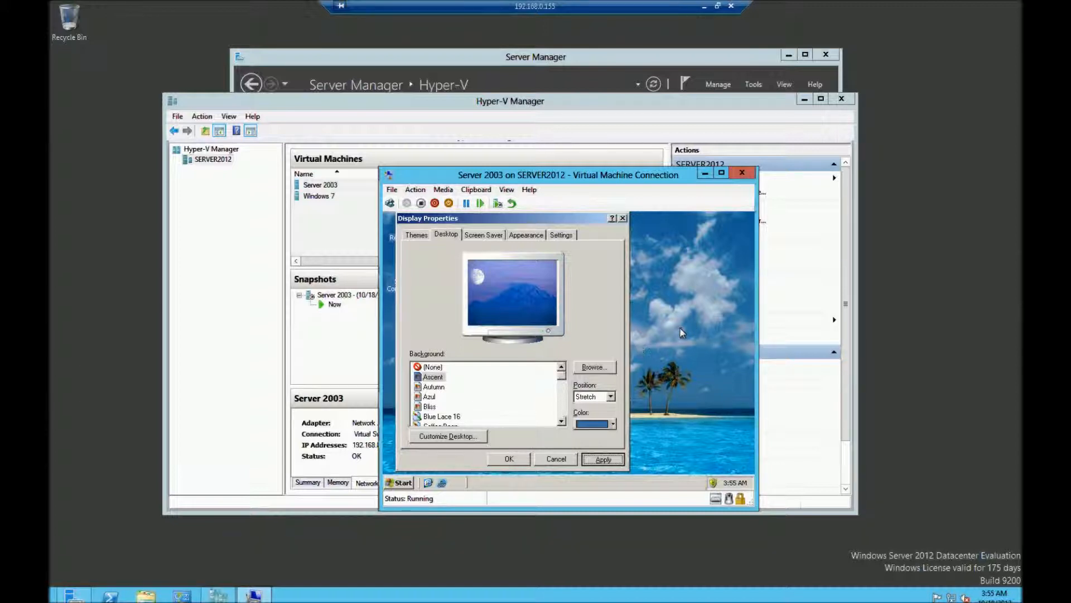
left_click(510, 128)
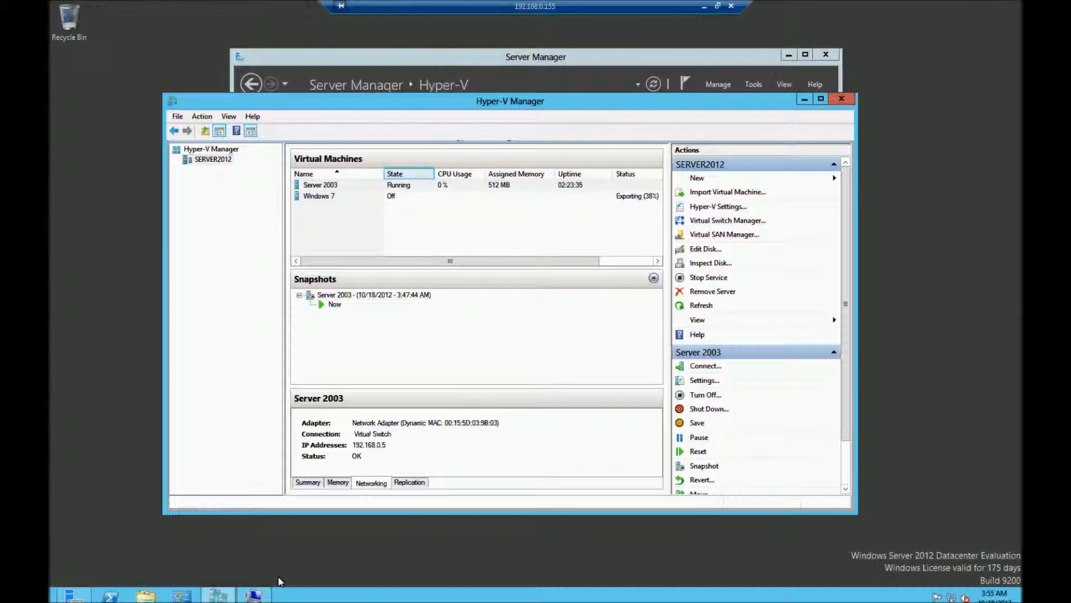
left_click(258, 597)
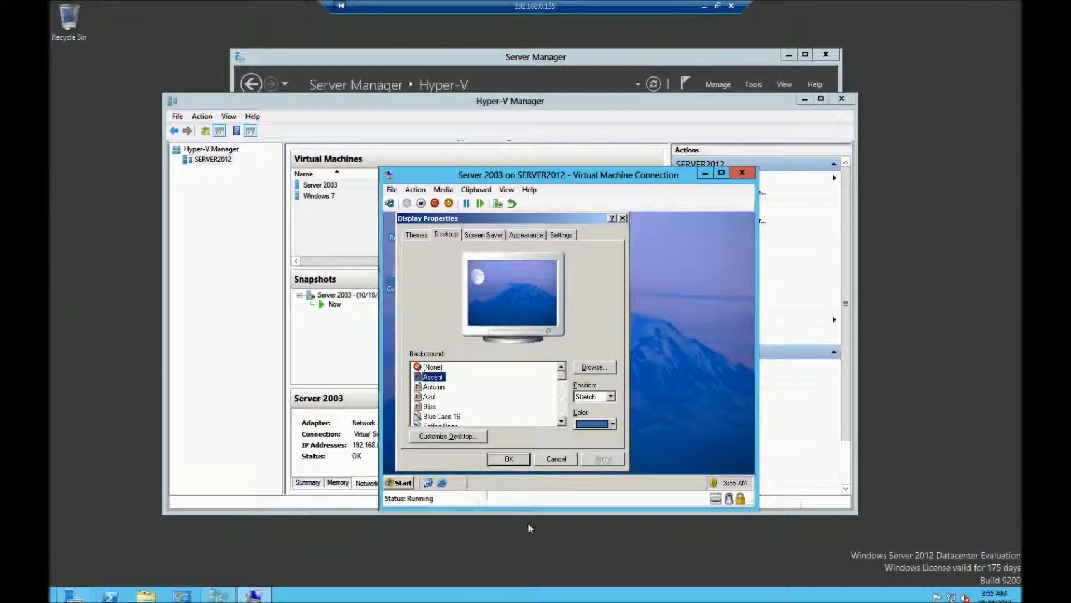
left_click(508, 463)
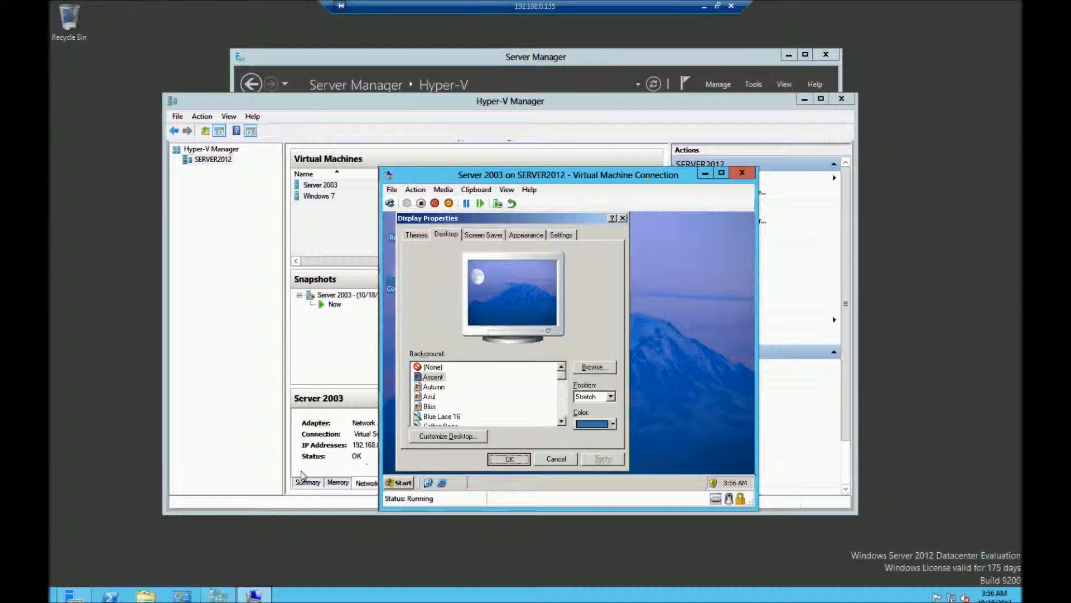
Step: Compare the memory details of Server 2003 and Windows 7 in Hyper-V Manager, then bring Server Manager forward
left_click(263, 467)
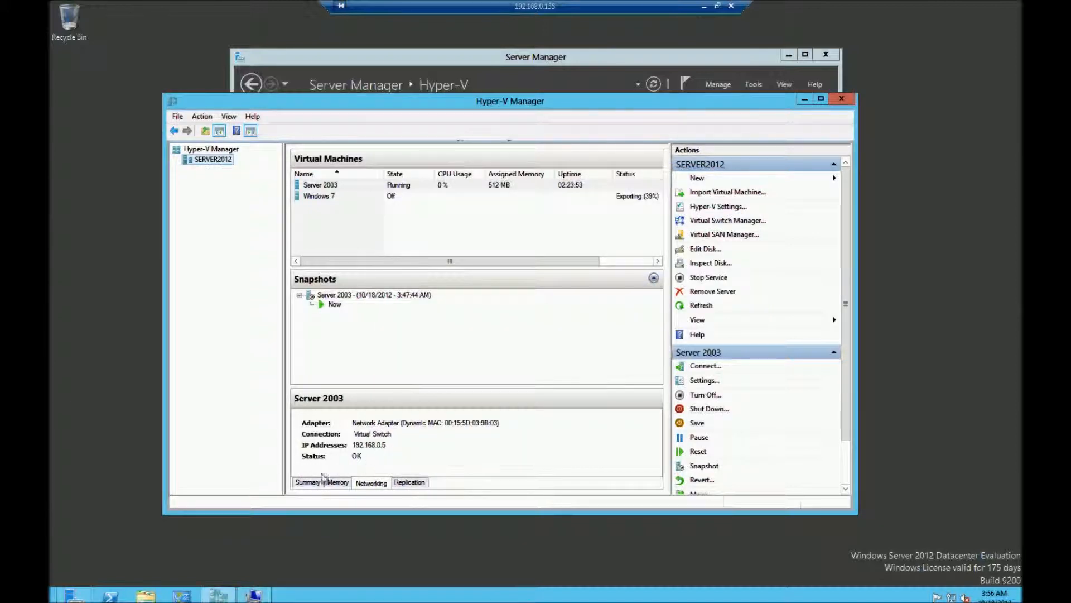
left_click(333, 484)
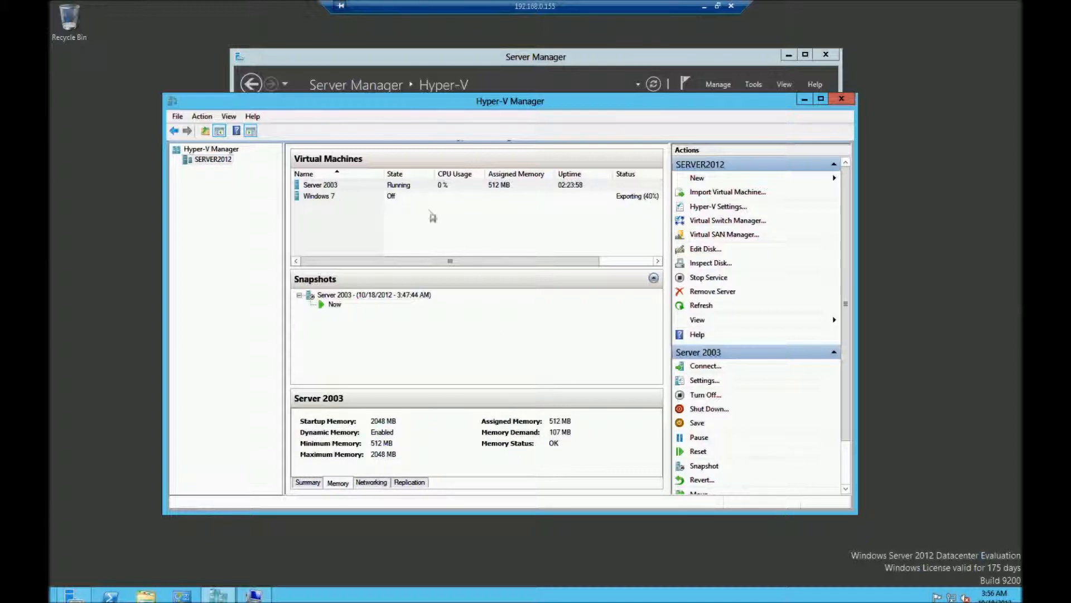
left_click(322, 201)
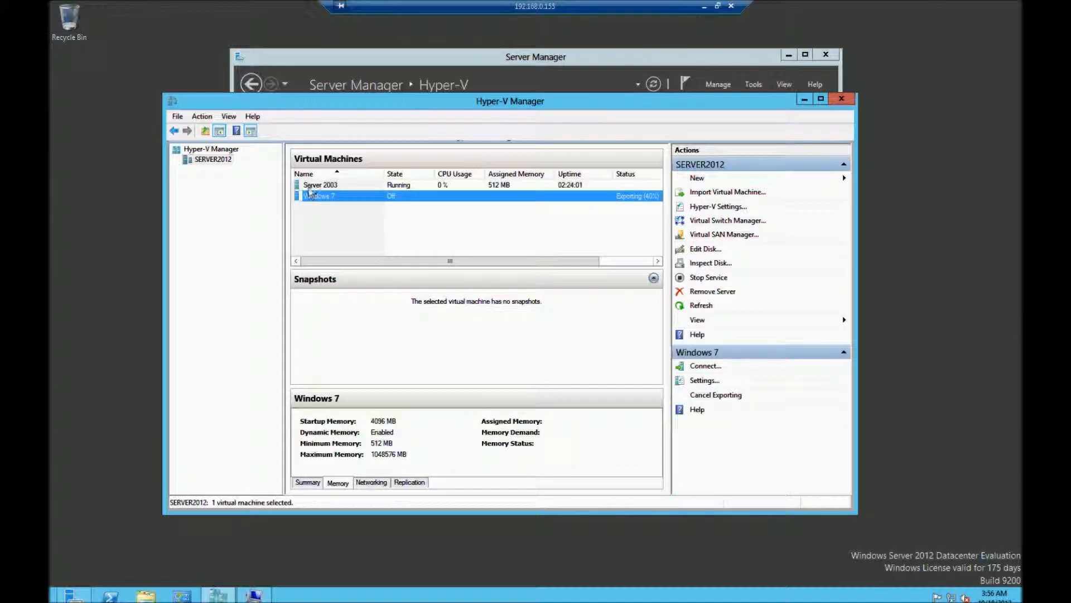
left_click(322, 189)
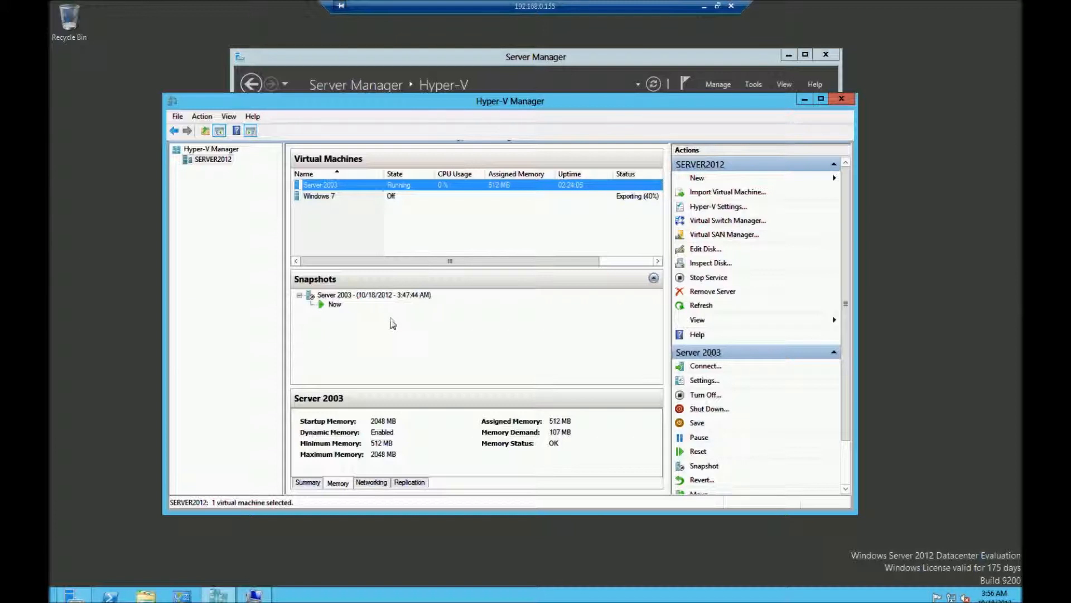
left_click(455, 62)
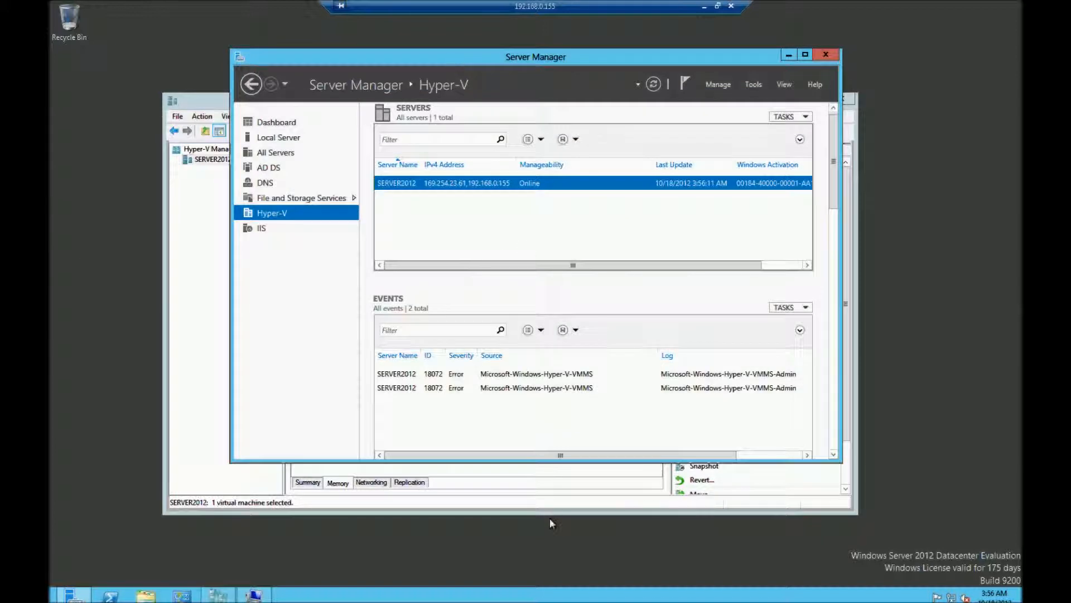
Step: View the guest desktop in the Server 2003 connection, close the connection window and return to Hyper-V Manager
left_click(254, 595)
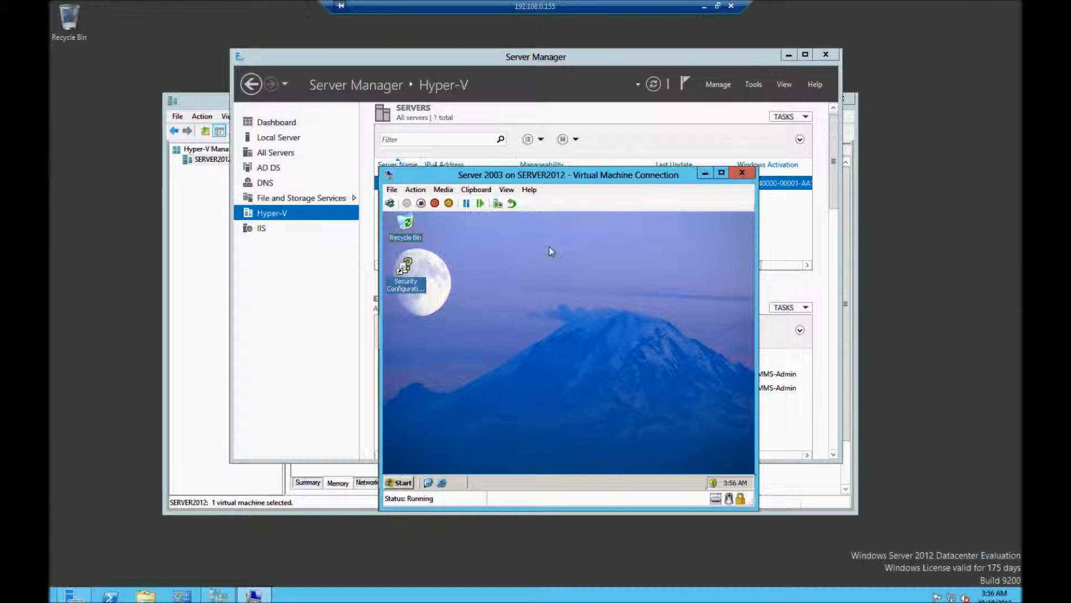
left_click(743, 172)
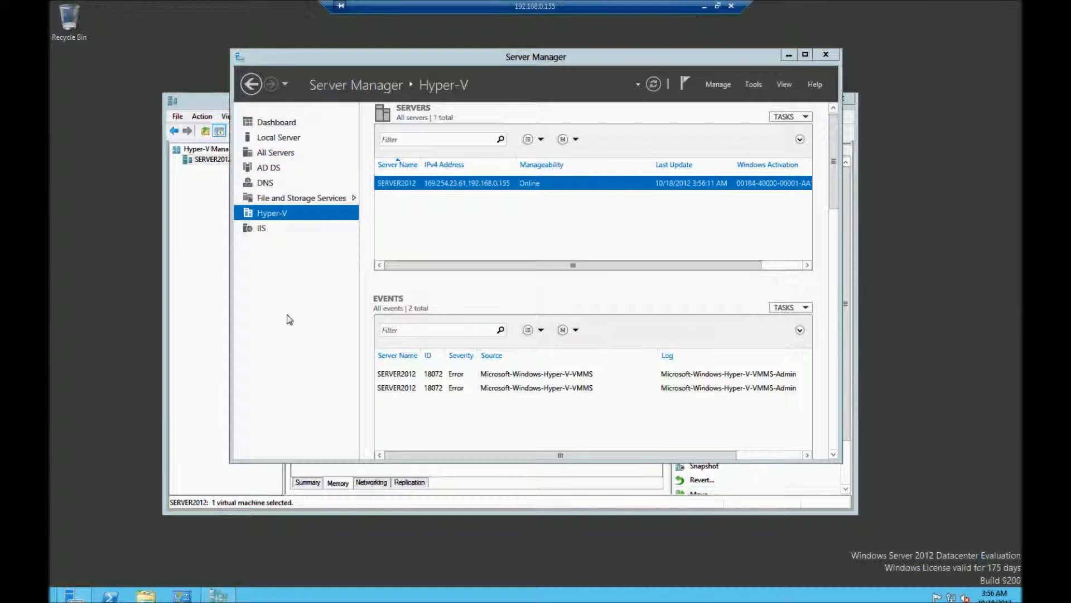
left_click(499, 297)
left_click(200, 354)
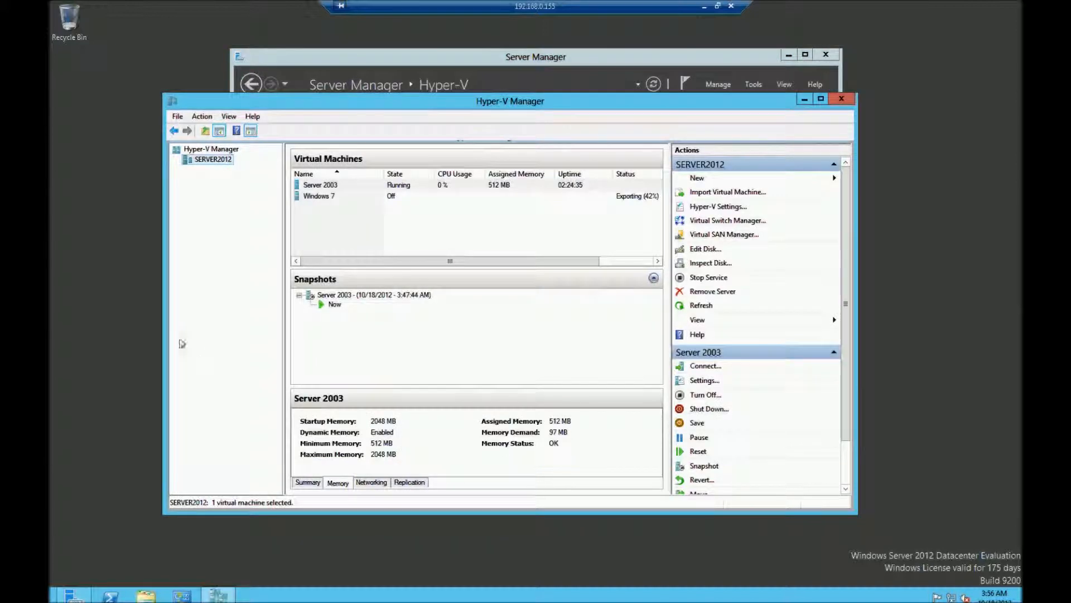
Step: Compare the Server 2003 snapshot's summary with the current state and examine the snapshot's memory and networking details
left_click(369, 295)
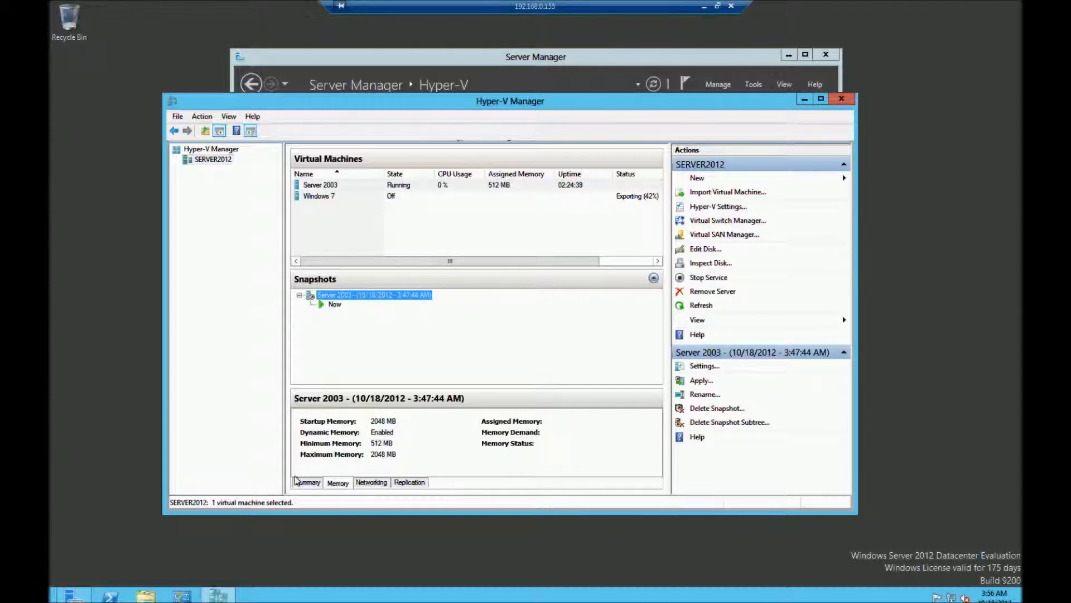
left_click(308, 487)
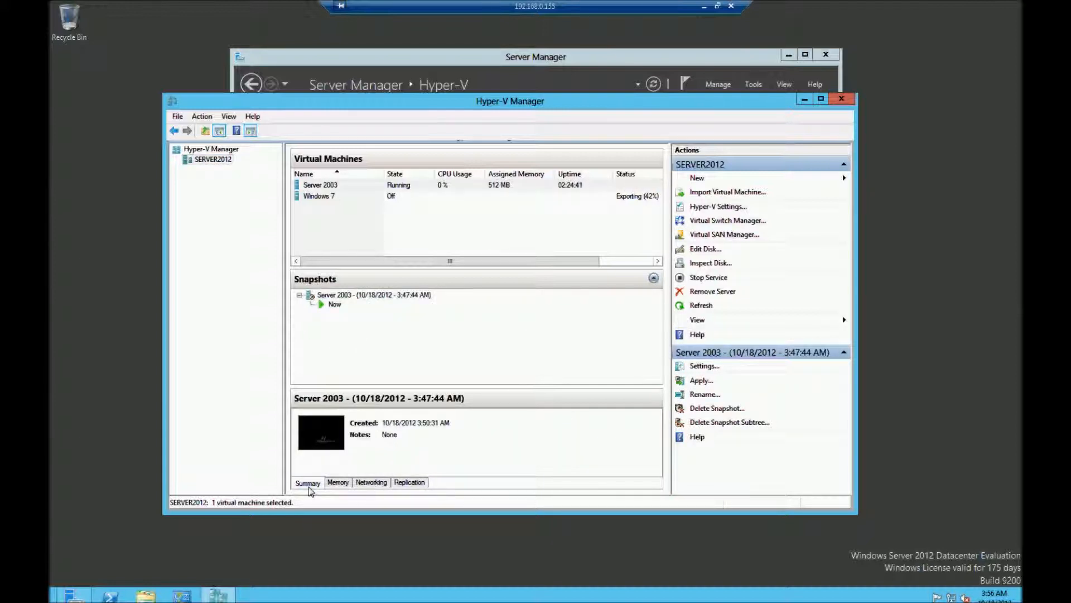
left_click(335, 304)
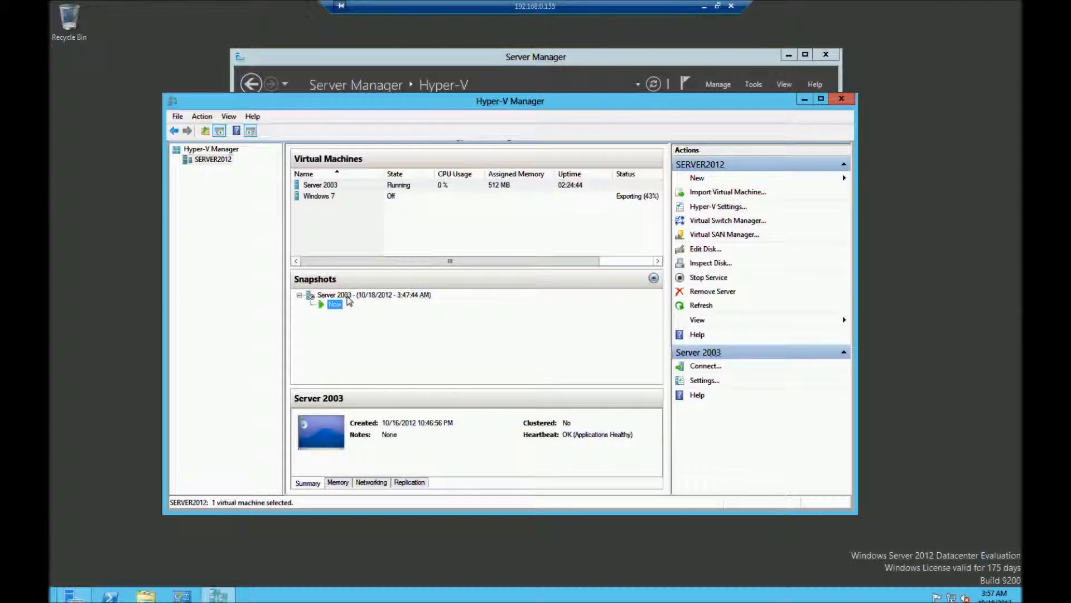
left_click(348, 296)
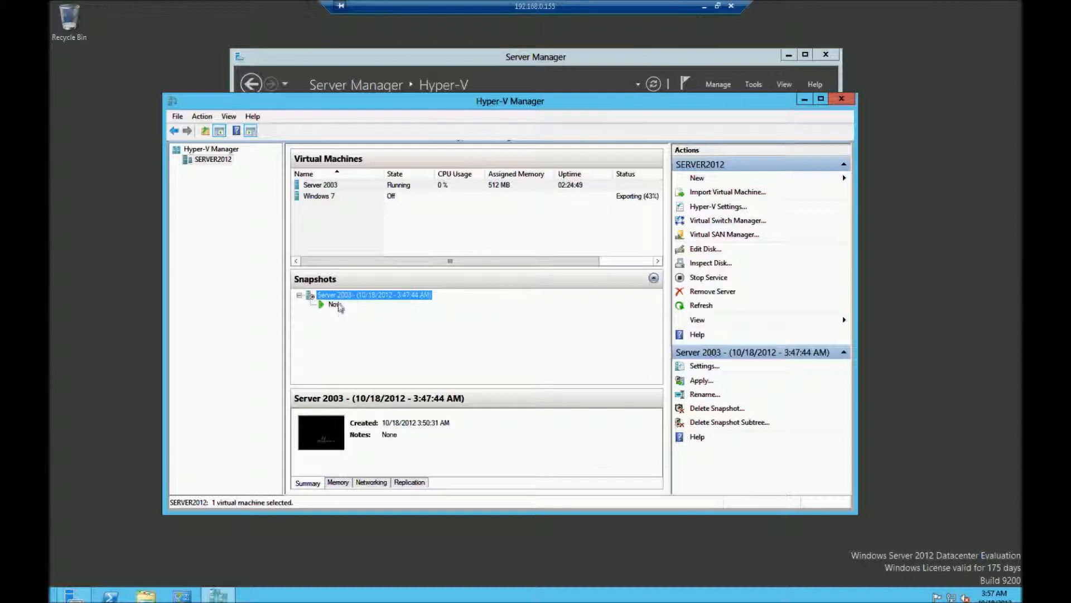
left_click(337, 304)
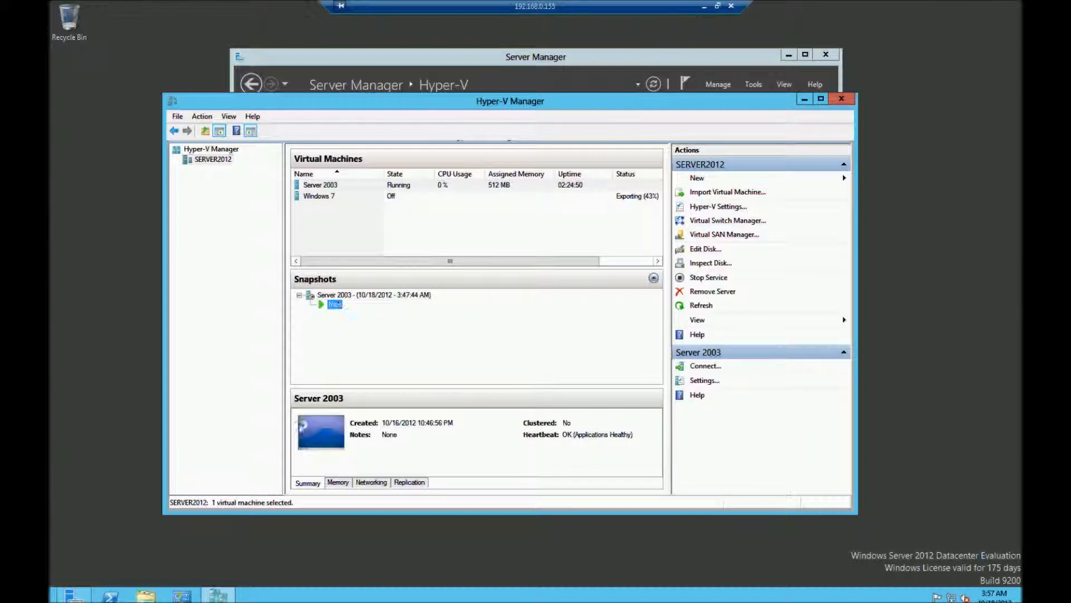
left_click(341, 296)
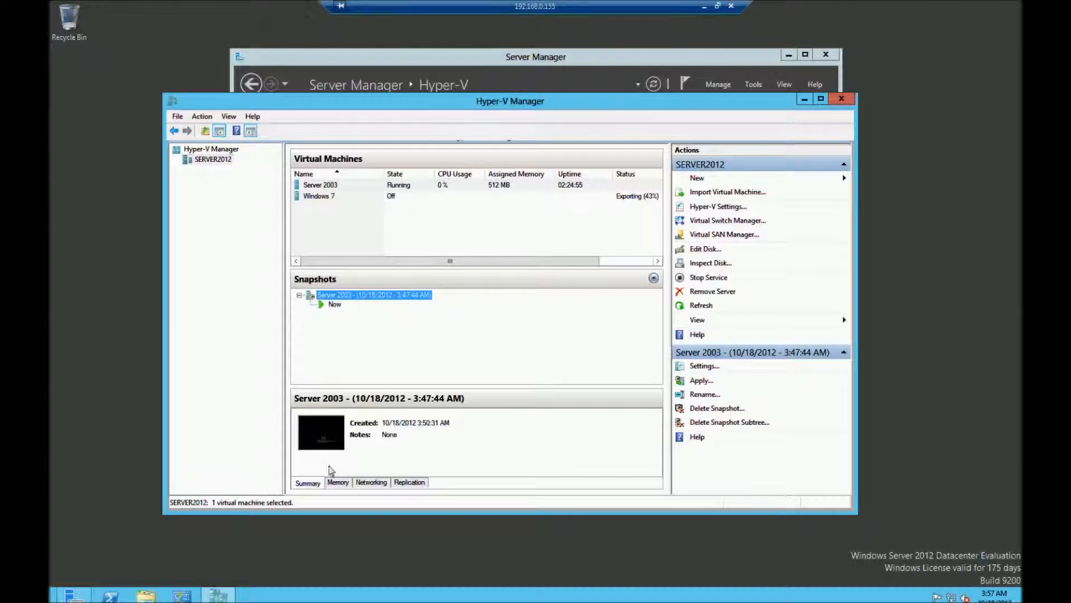
left_click(339, 483)
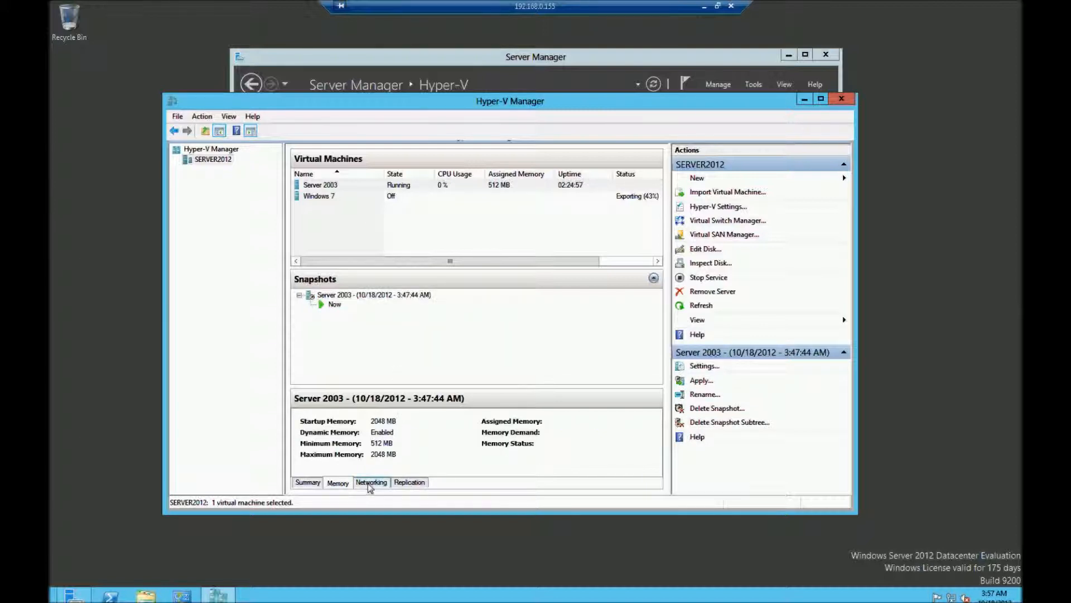
left_click(365, 483)
left_click(308, 483)
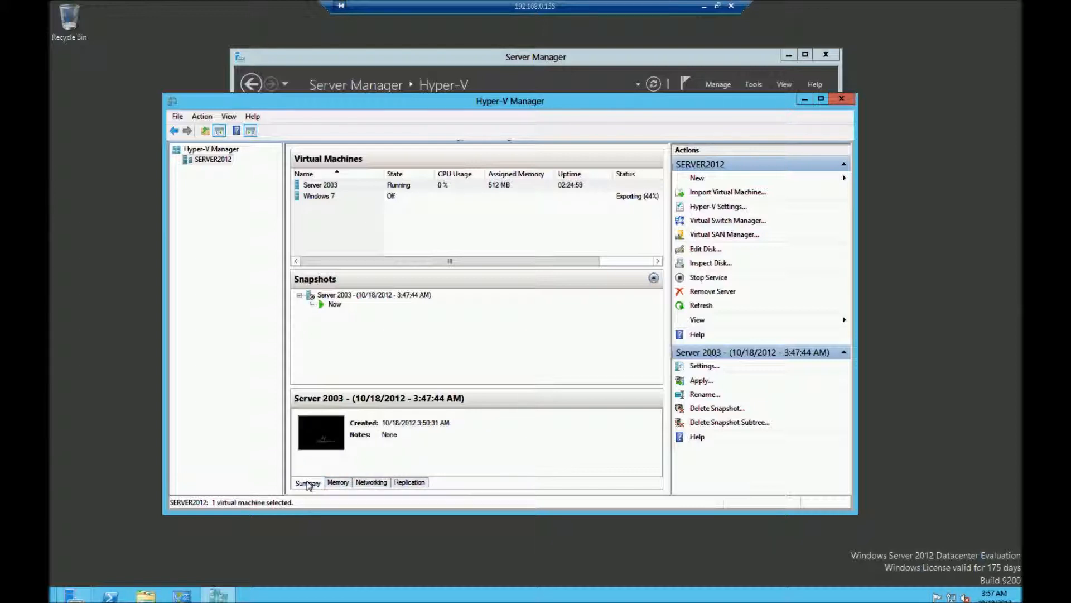
Step: Apply the Server 2003 snapshot without taking a new snapshot first, and monitor the virtual machine's restore status
left_click(355, 298)
right_click(356, 298)
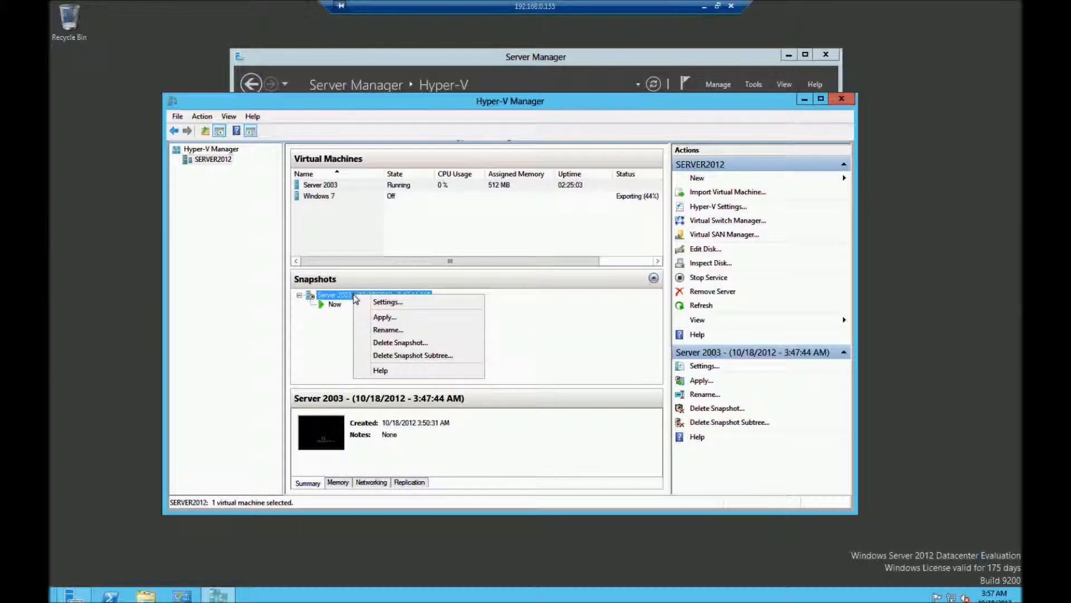
left_click(392, 319)
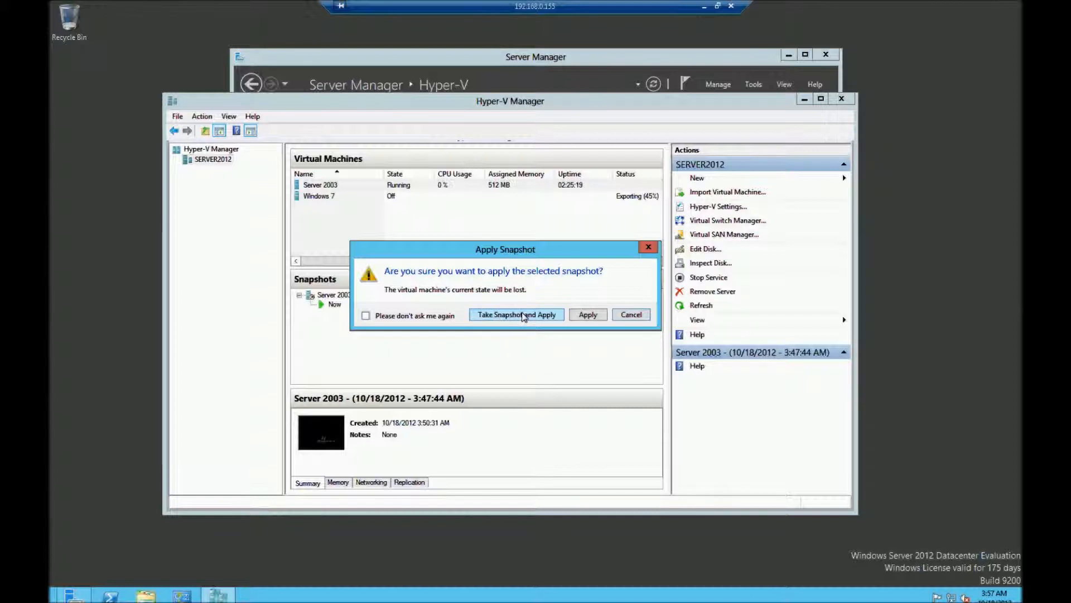
left_click(589, 315)
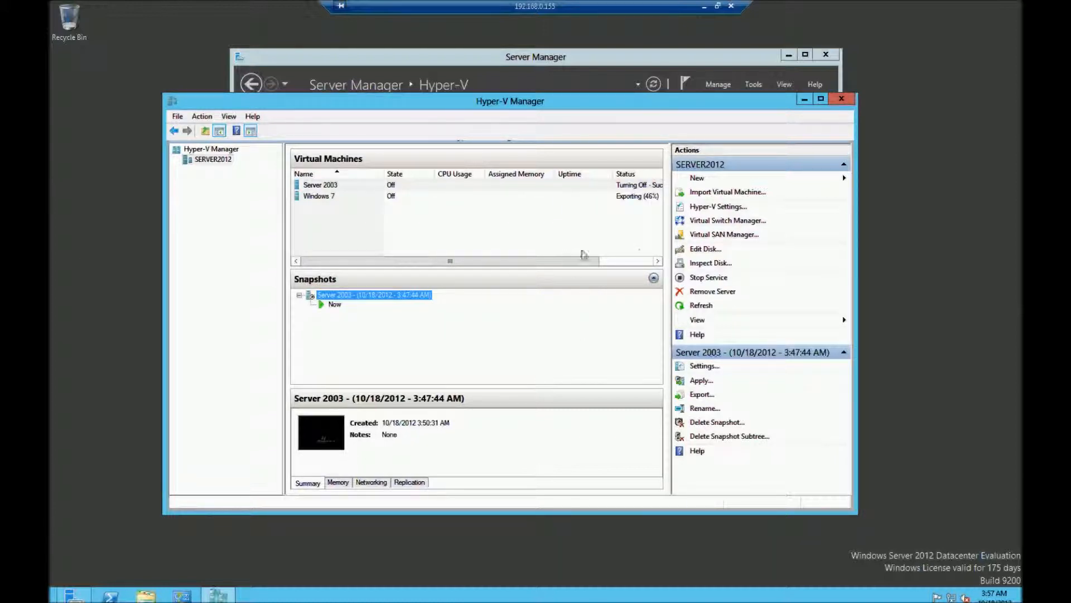
left_click(634, 261)
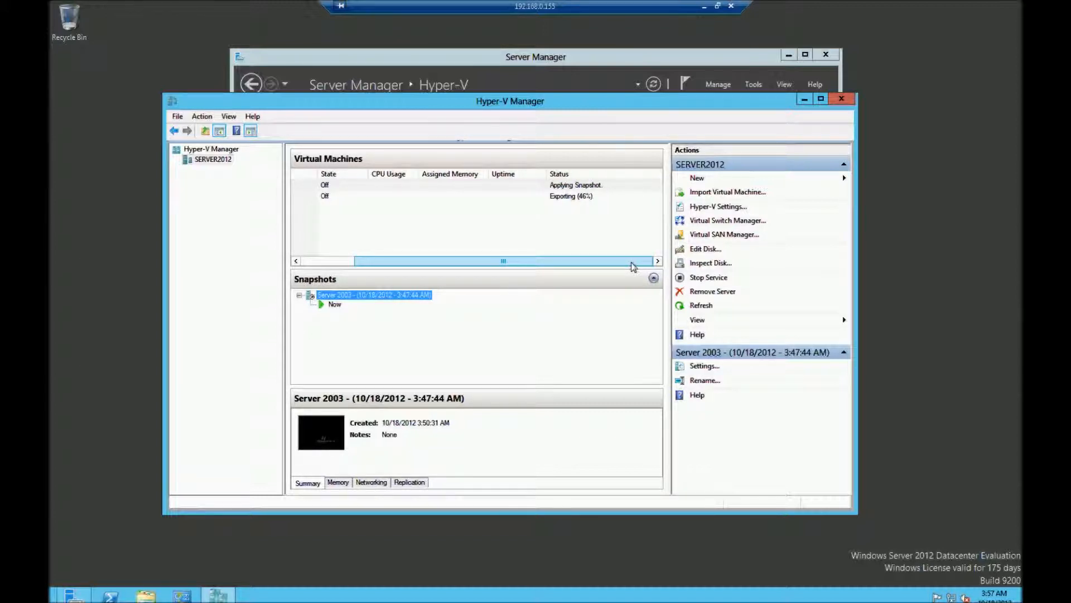
left_click_drag(629, 262, 544, 263)
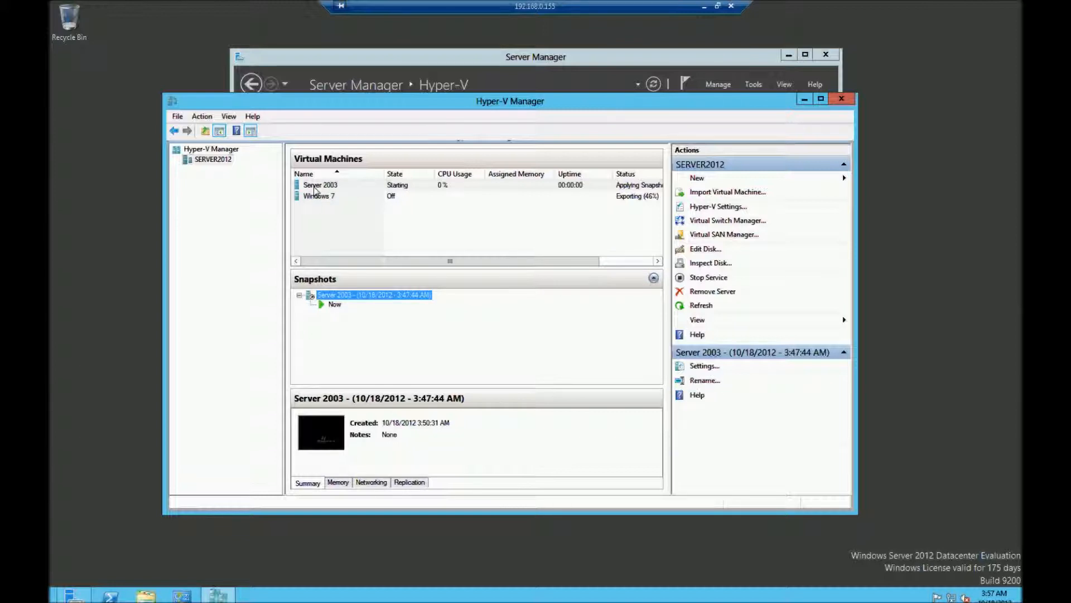
left_click_drag(544, 266, 591, 266)
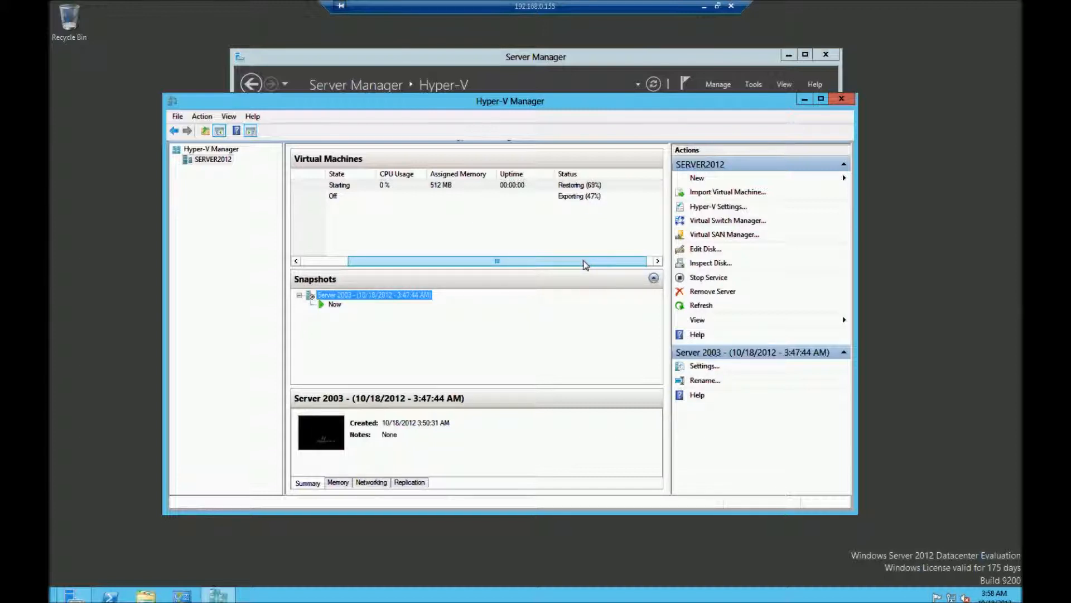
left_click_drag(584, 265, 501, 265)
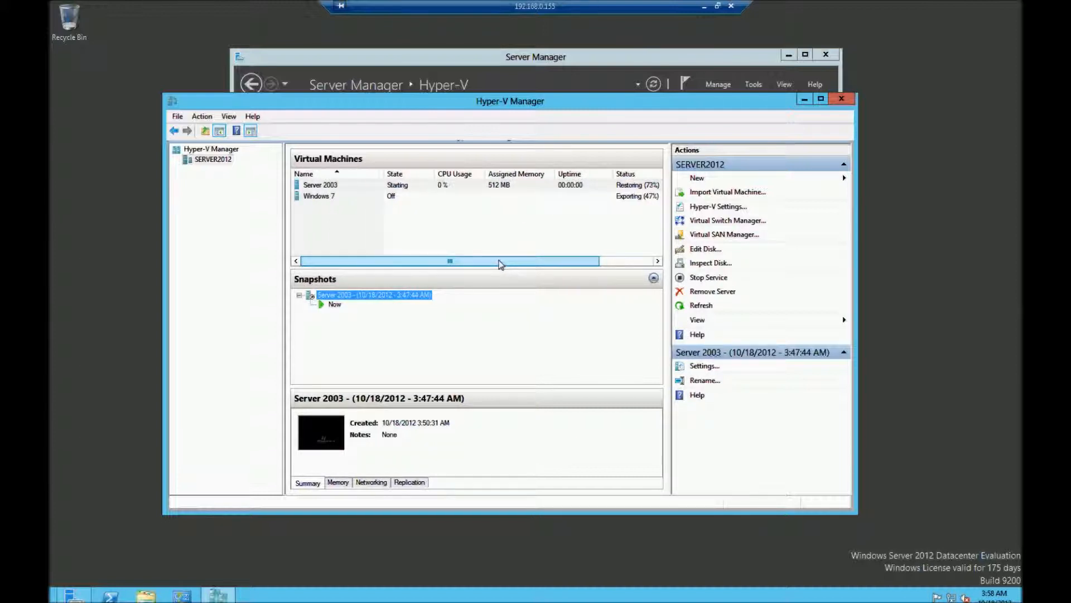
left_click_drag(505, 264, 601, 262)
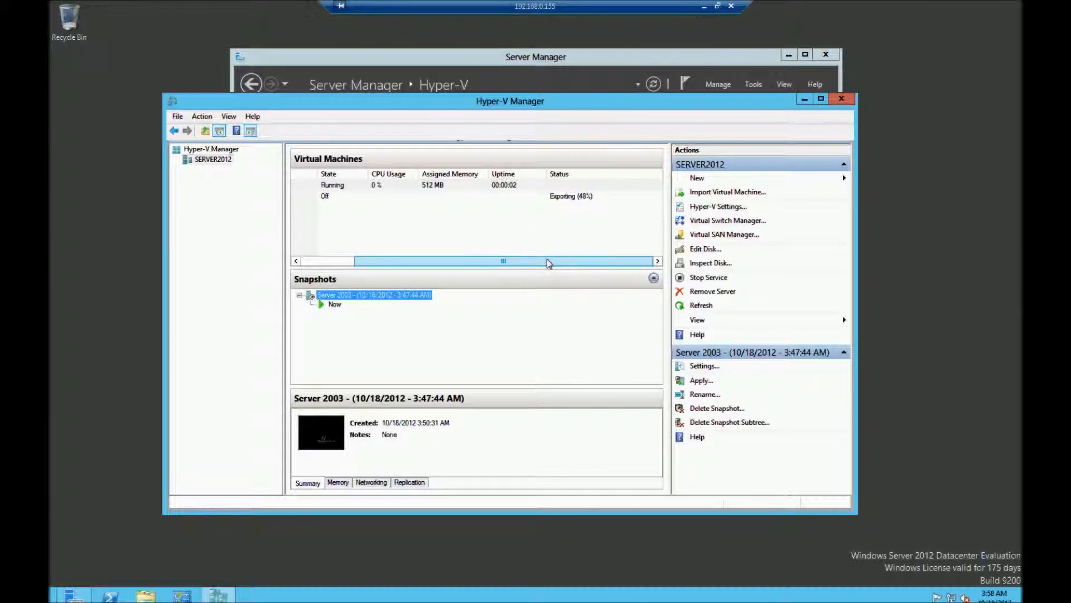
left_click_drag(548, 262, 457, 267)
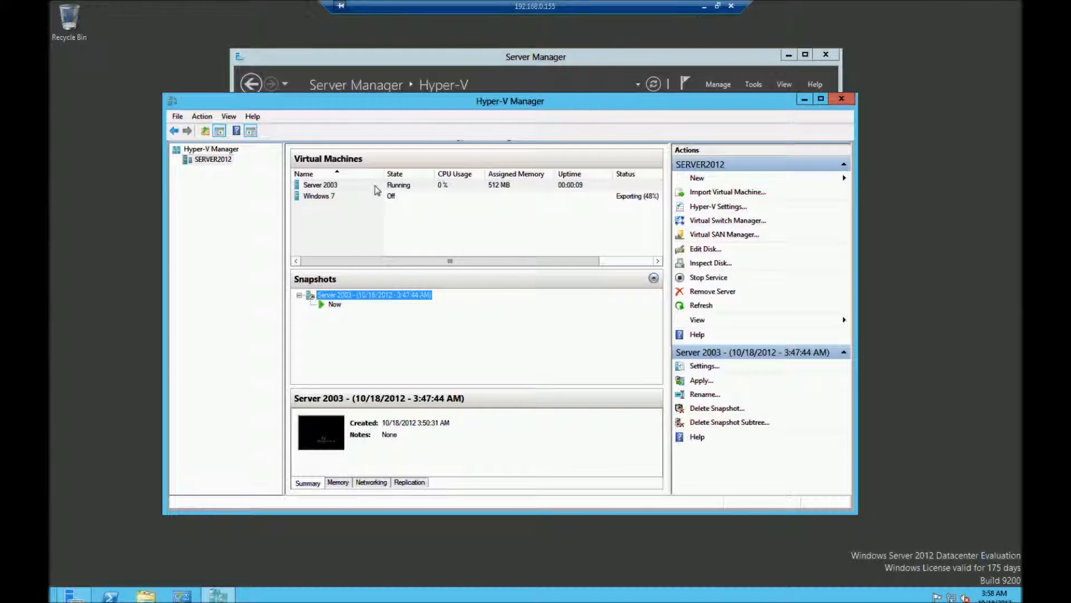
Step: Connect to the Server 2003 virtual machine and log on as Administrator with the account password
double_click(323, 430)
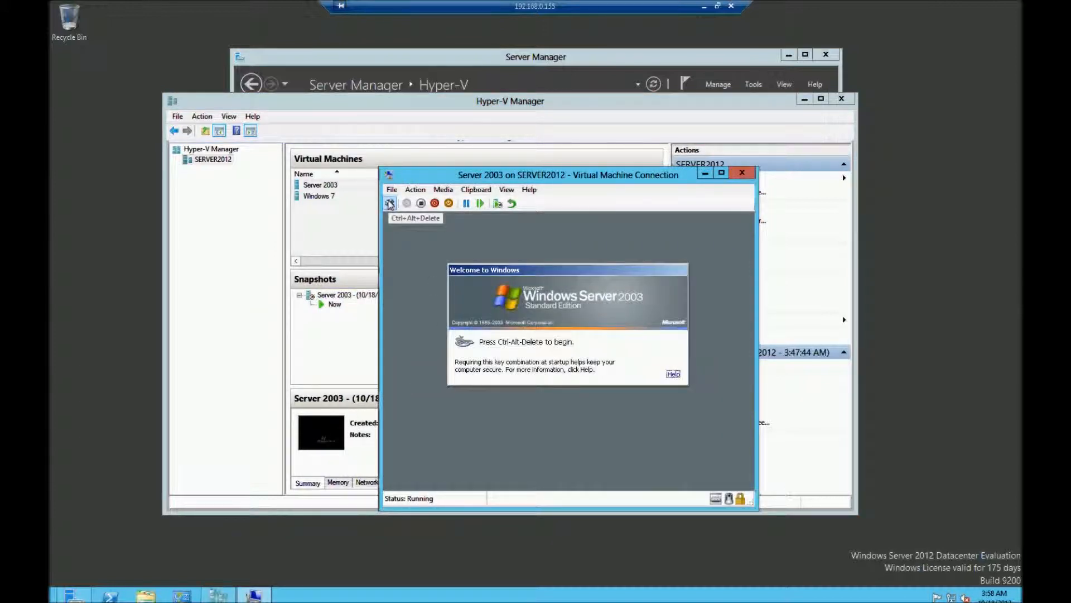
left_click(389, 204)
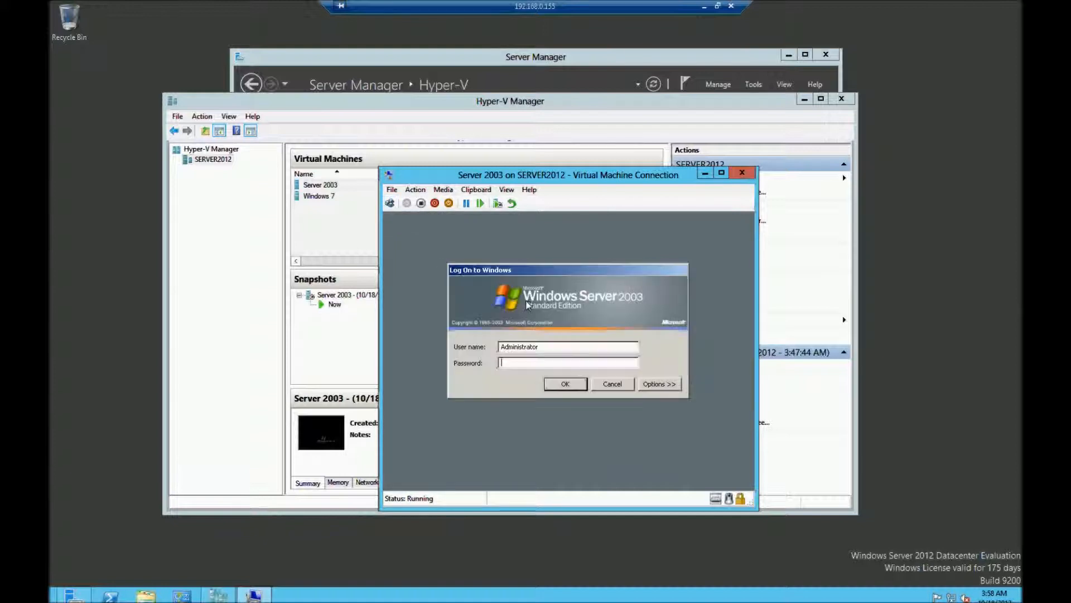
left_click(566, 383)
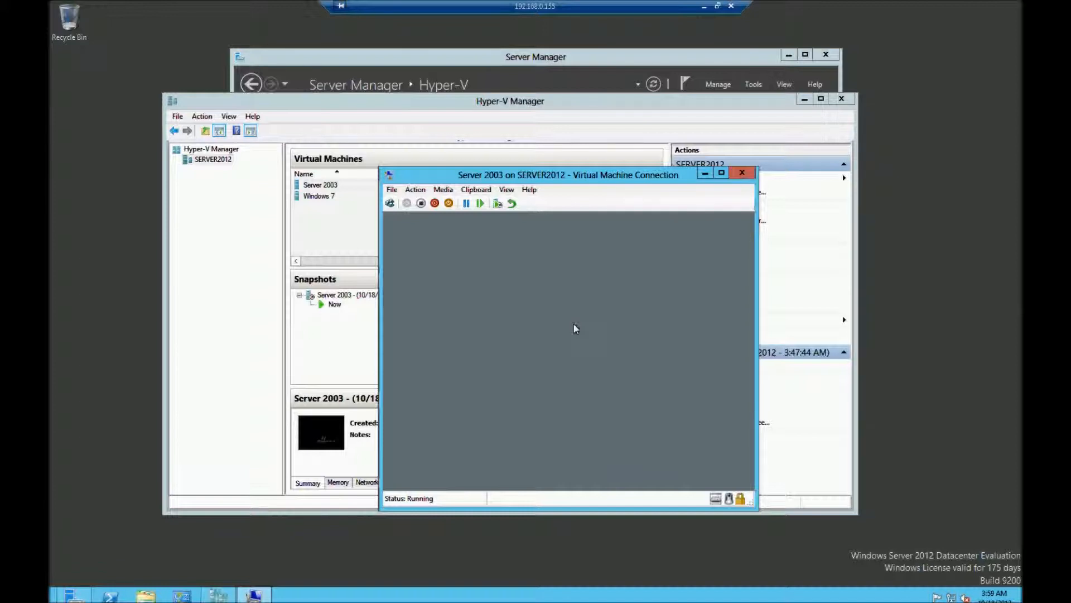
Step: View the guest desktop in the Server 2003 connection window, dismiss the Display Settings notification and move the window off the virtual machine list
left_click_drag(577, 175, 447, 191)
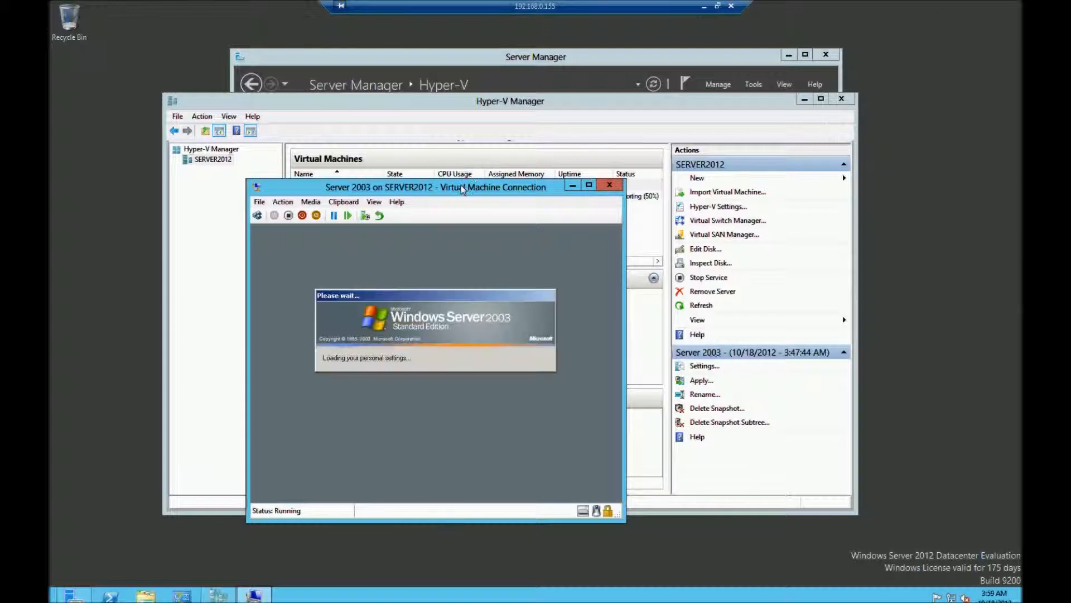
left_click_drag(472, 191, 168, 341)
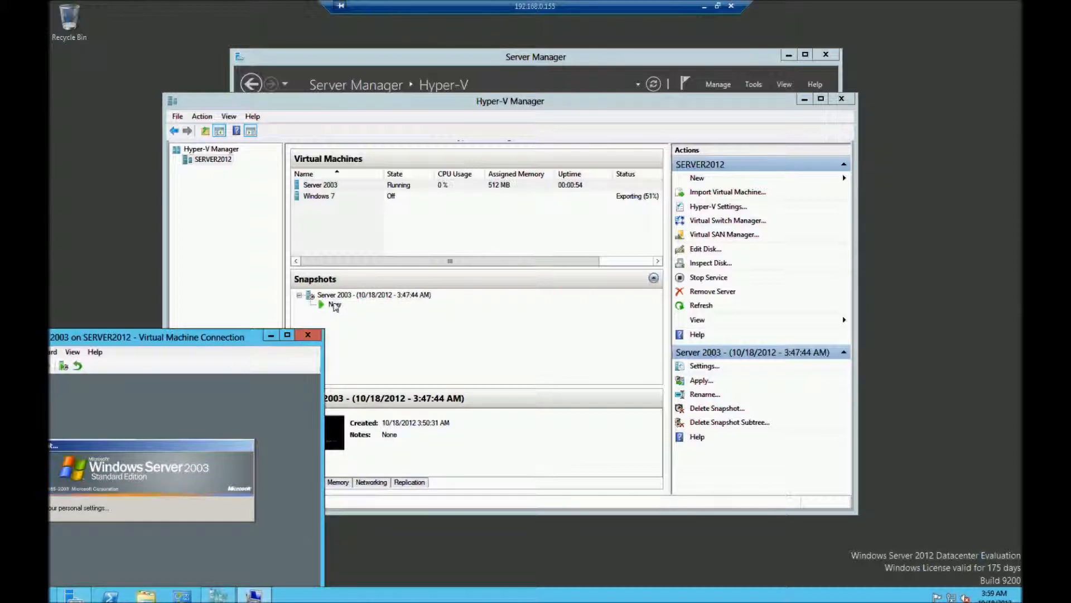
left_click_drag(202, 338, 609, 201)
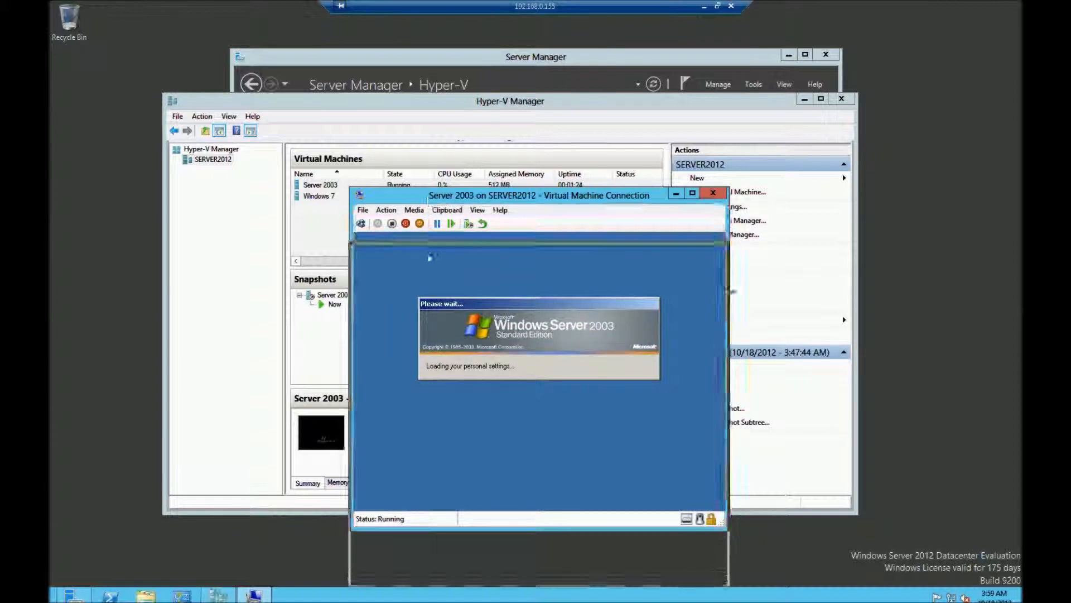
left_click_drag(429, 200, 428, 257)
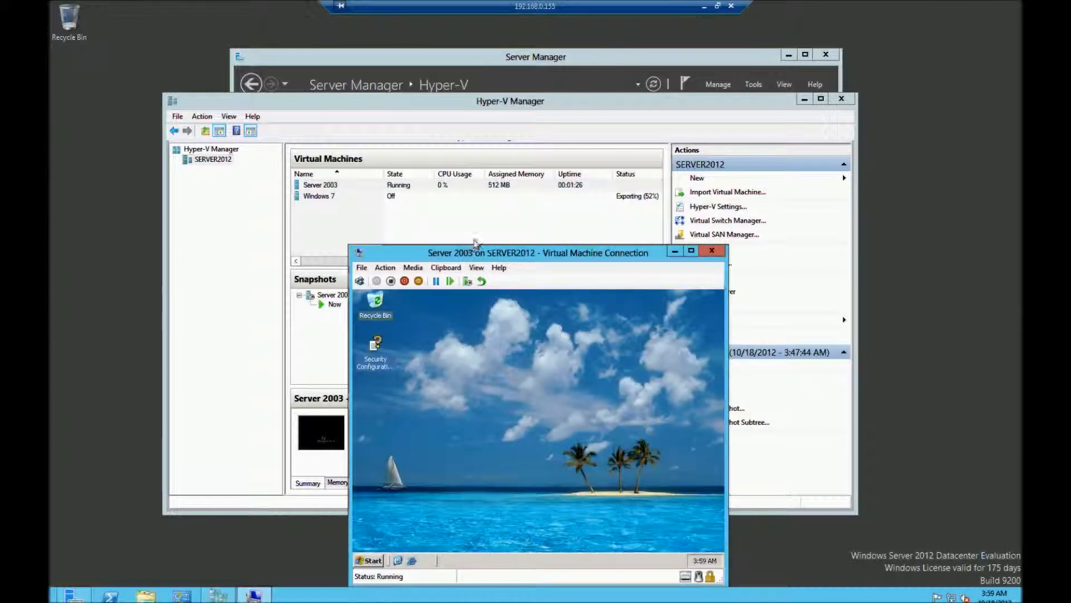
left_click_drag(483, 253, 462, 164)
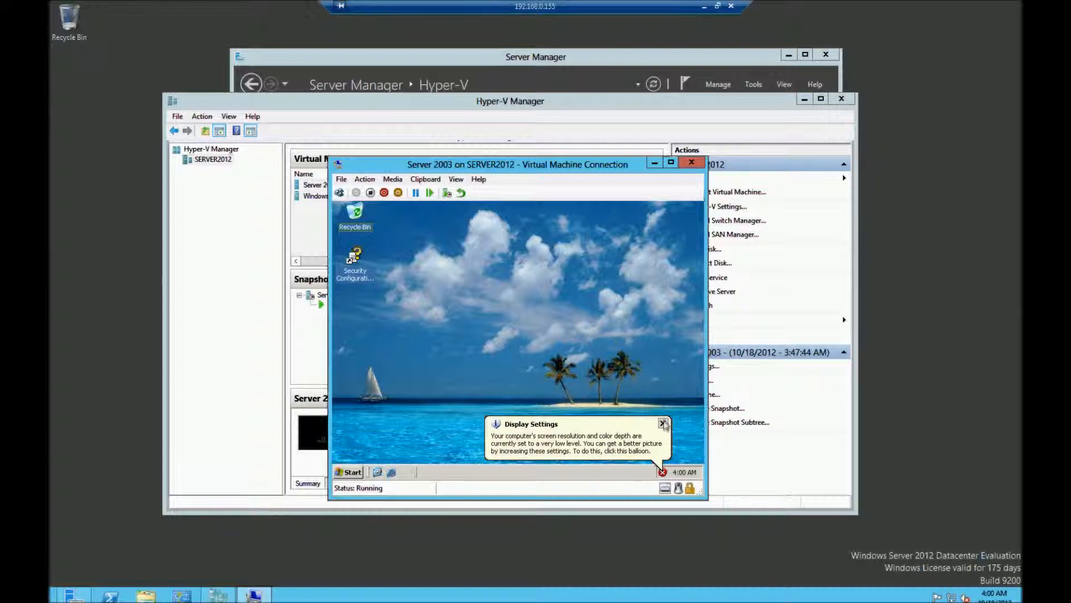
left_click(663, 423)
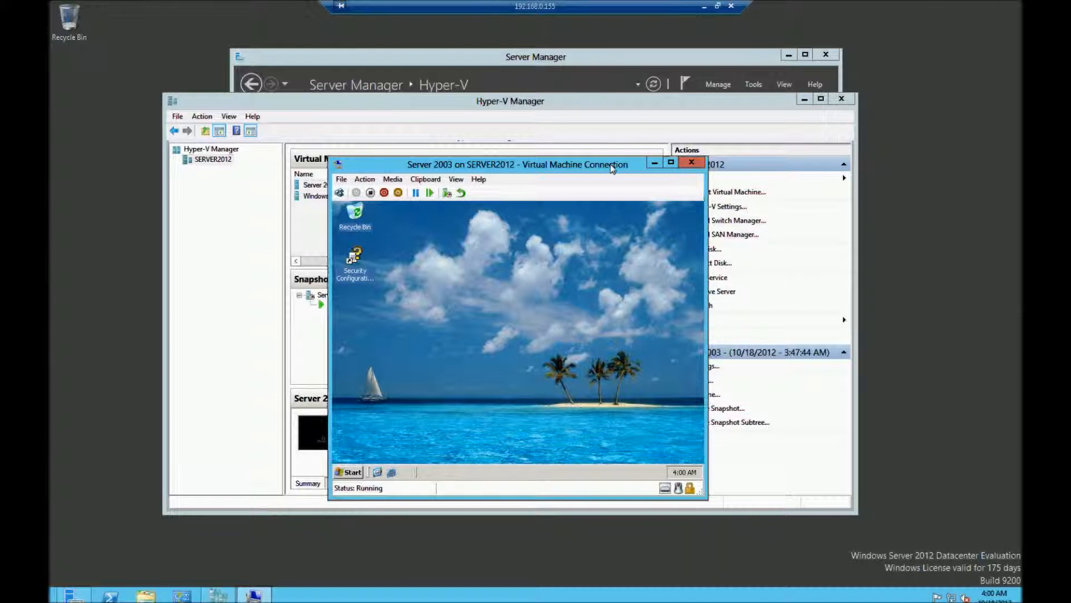
left_click_drag(611, 167, 693, 235)
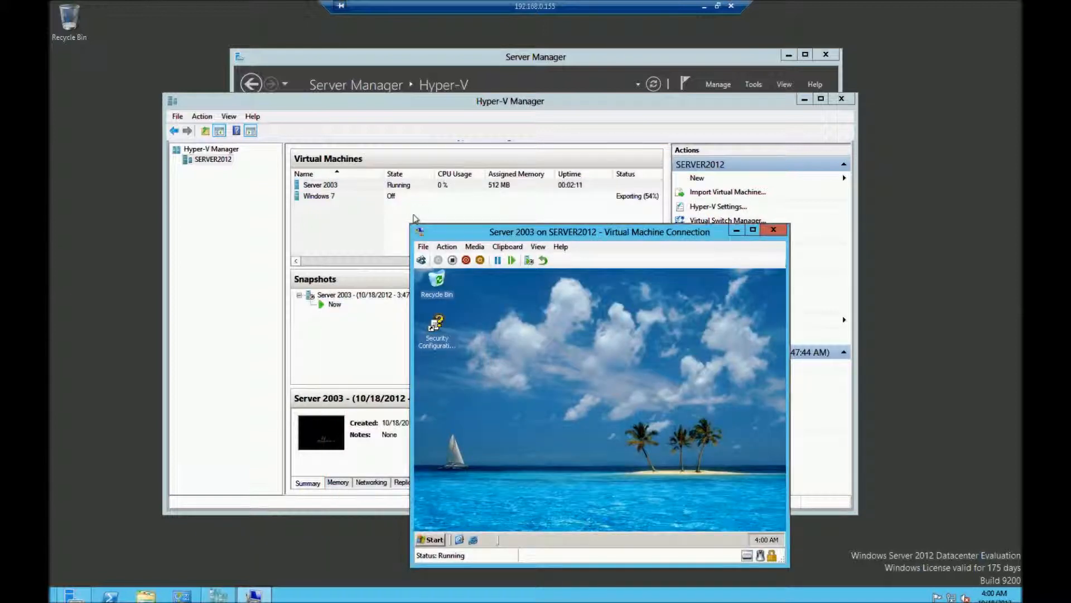
Step: Shut down the Server 2003 guest operating system and check the status of both virtual machines
left_click(316, 186)
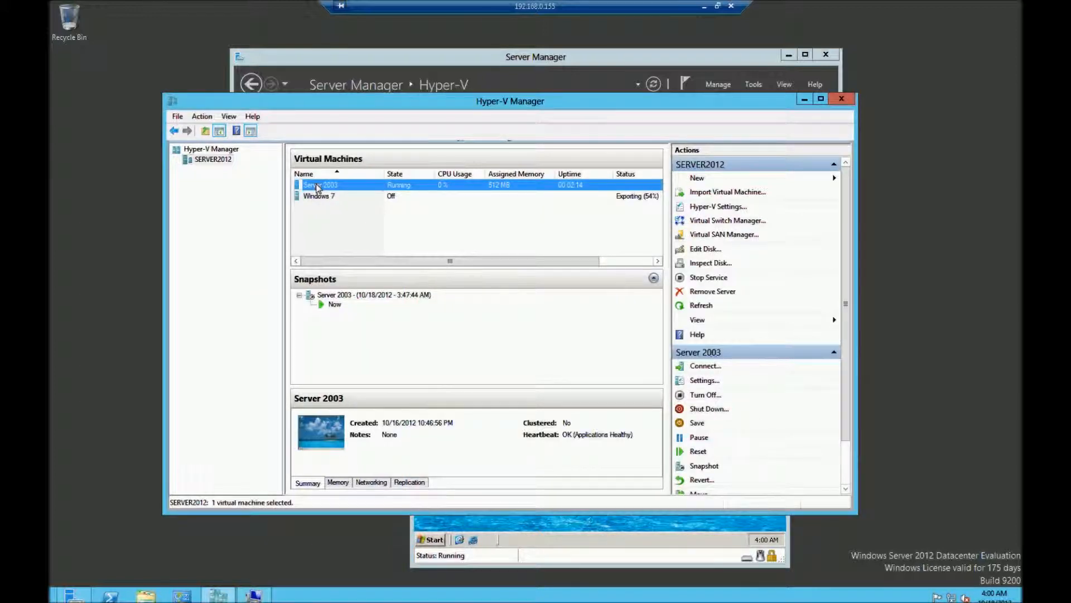
right_click(316, 187)
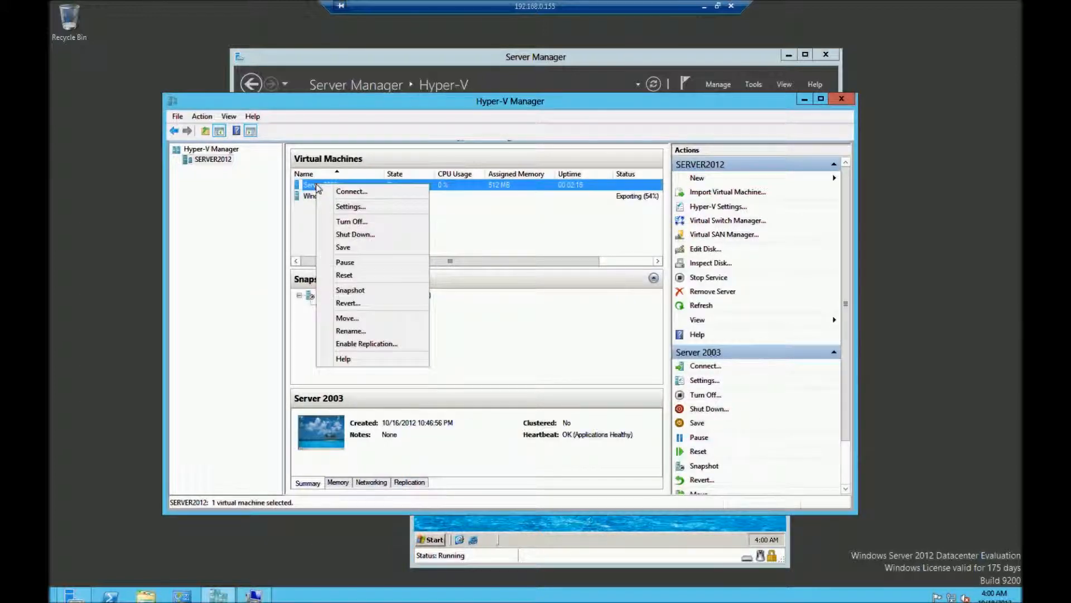
left_click(359, 235)
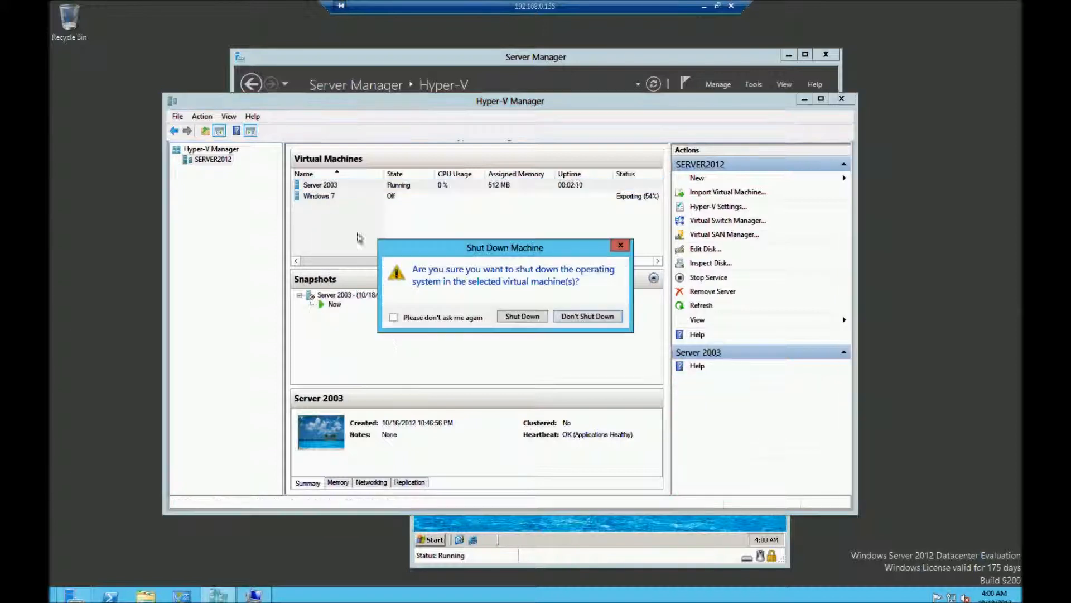
left_click(521, 316)
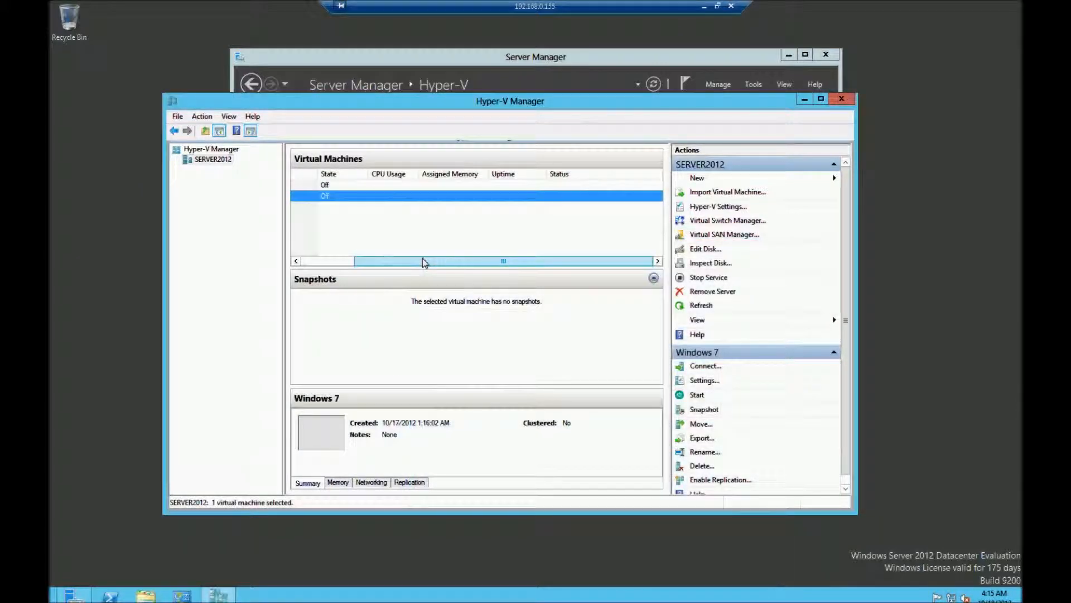
left_click_drag(424, 262, 369, 263)
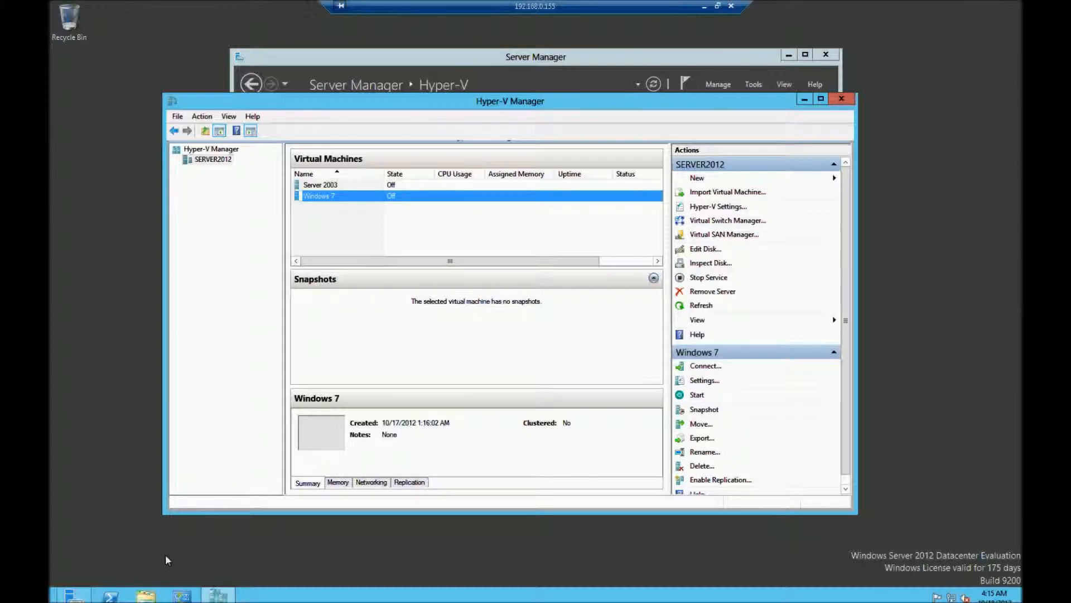
Step: Open File Explorer and browse to the Snapshots folder in C:\vms\Server 2003
left_click(147, 596)
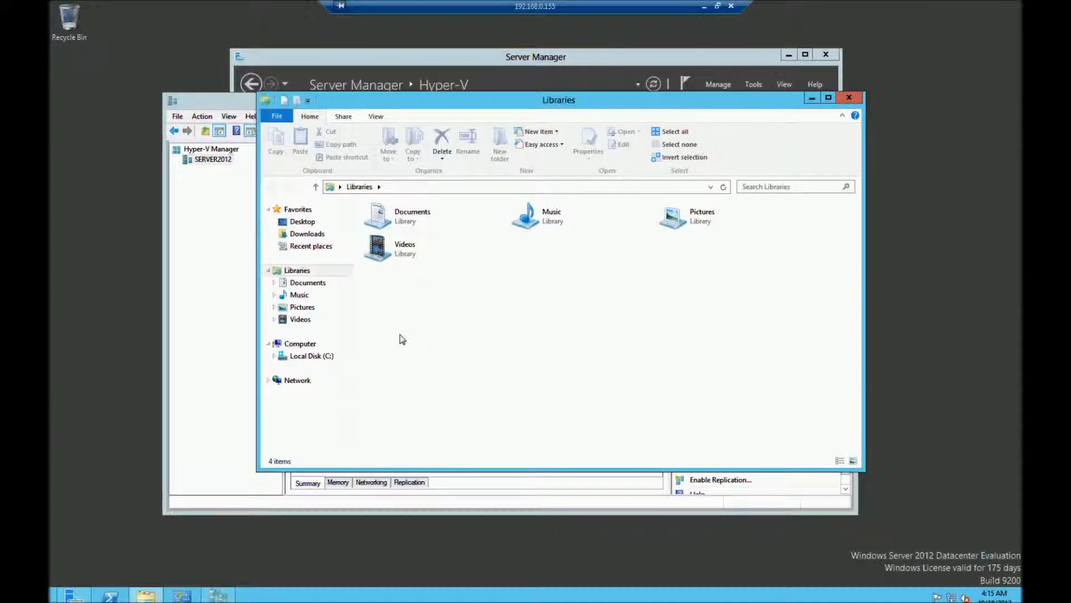
left_click(299, 358)
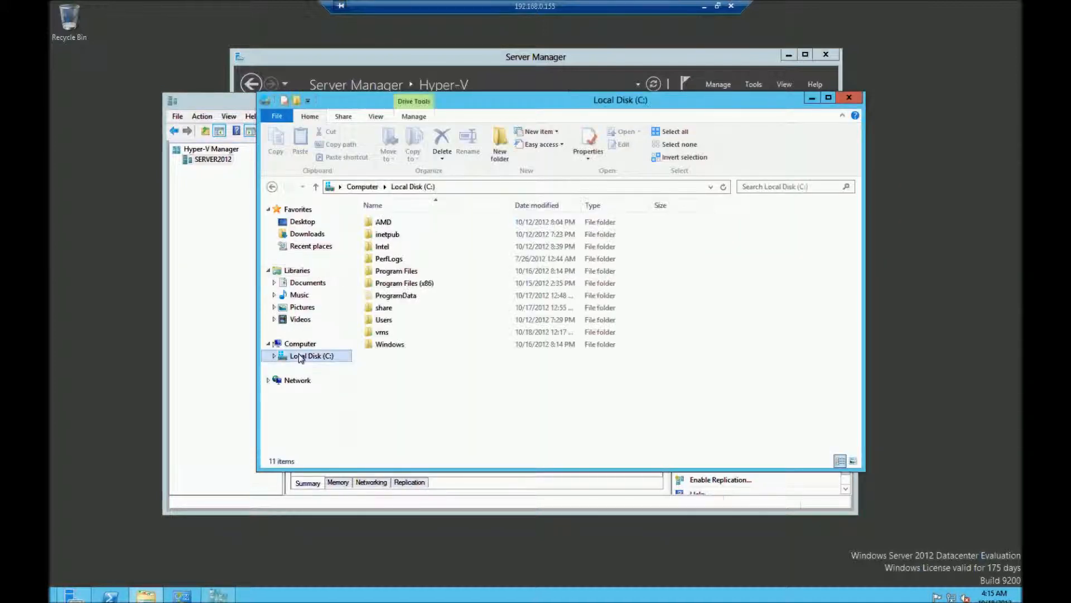
double_click(385, 332)
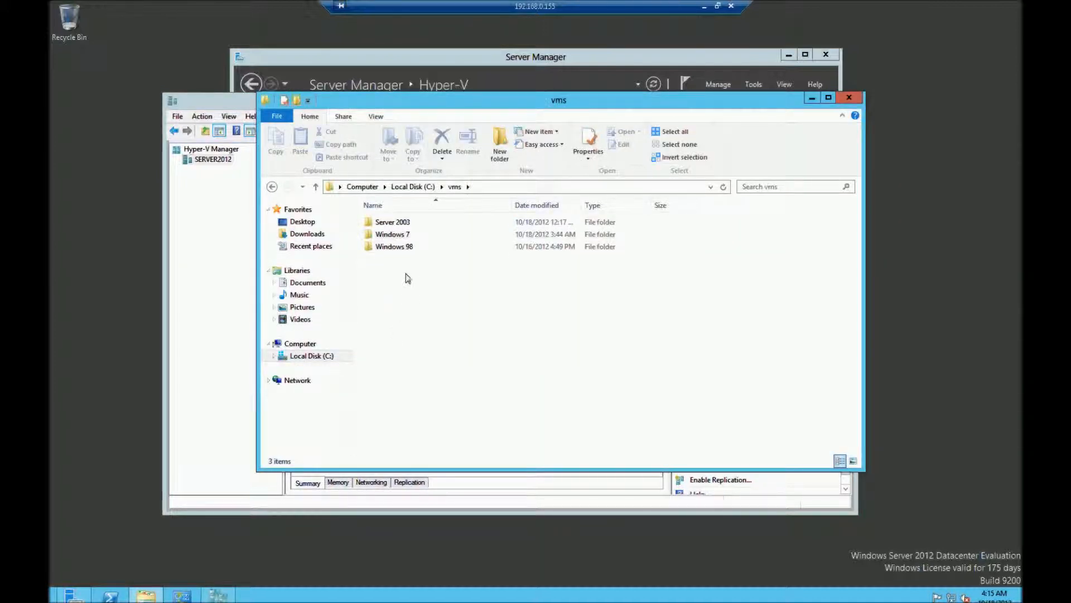
left_click(399, 224)
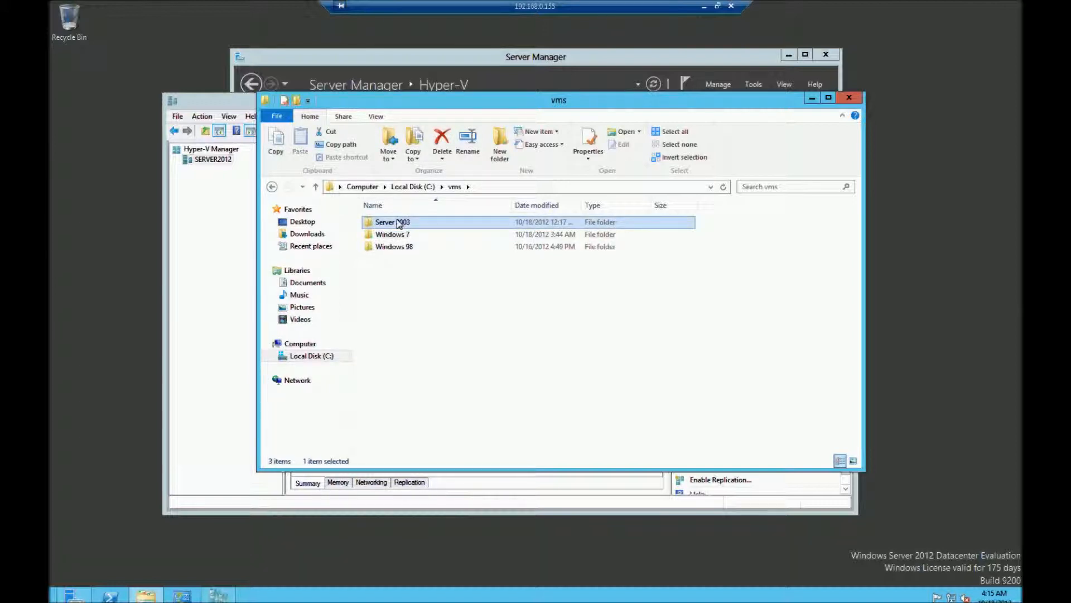
double_click(397, 221)
left_click(404, 223)
double_click(404, 222)
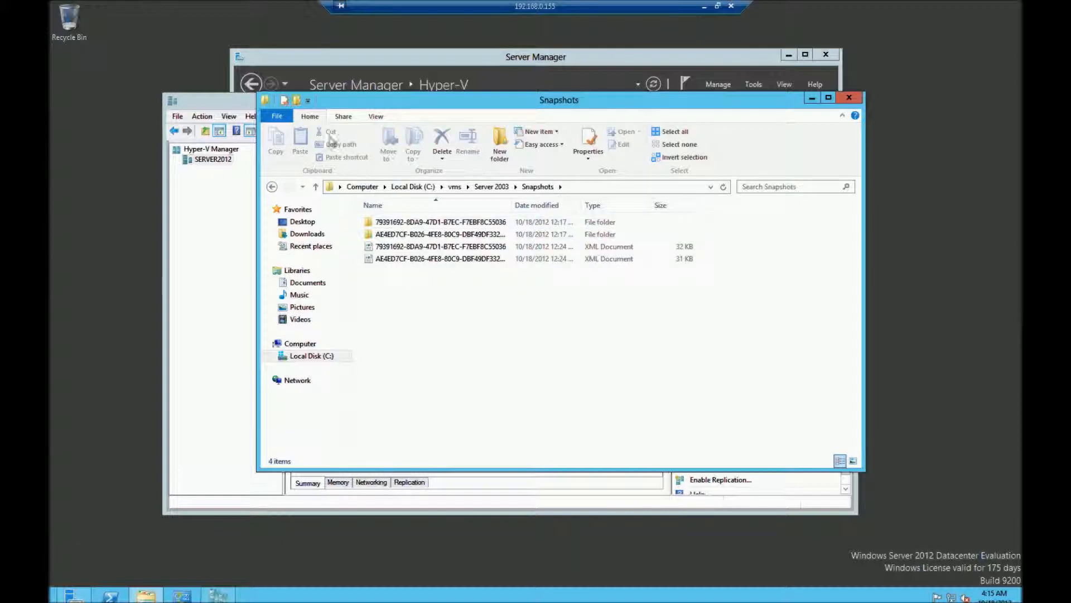
Step: Examine the Virtual Hard Disks and Virtual Machines folders of Server 2003, return to the parent folder and select Snapshots
left_click(491, 187)
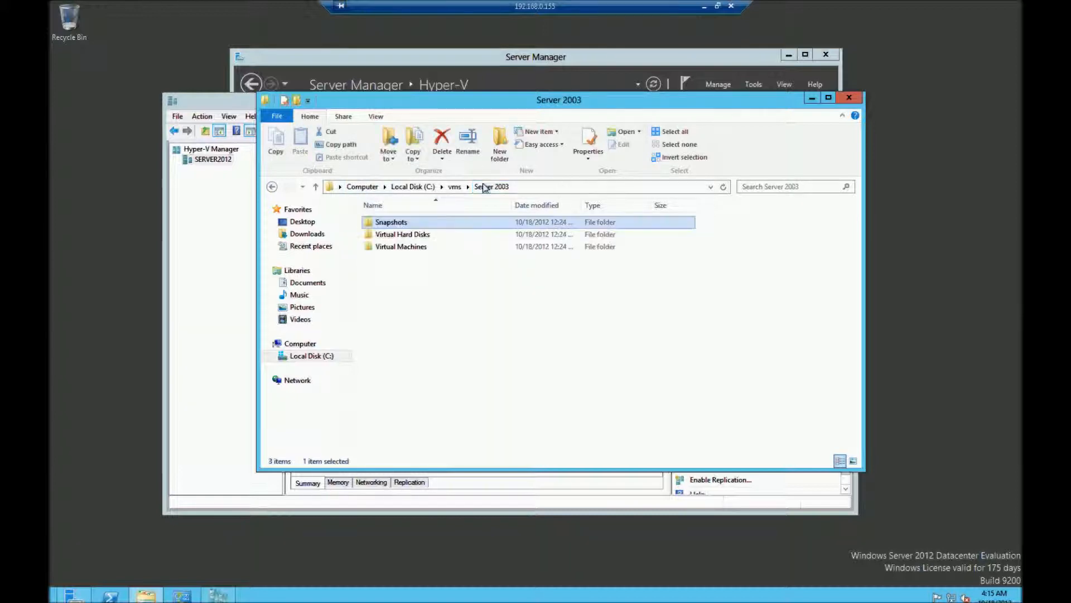
double_click(417, 237)
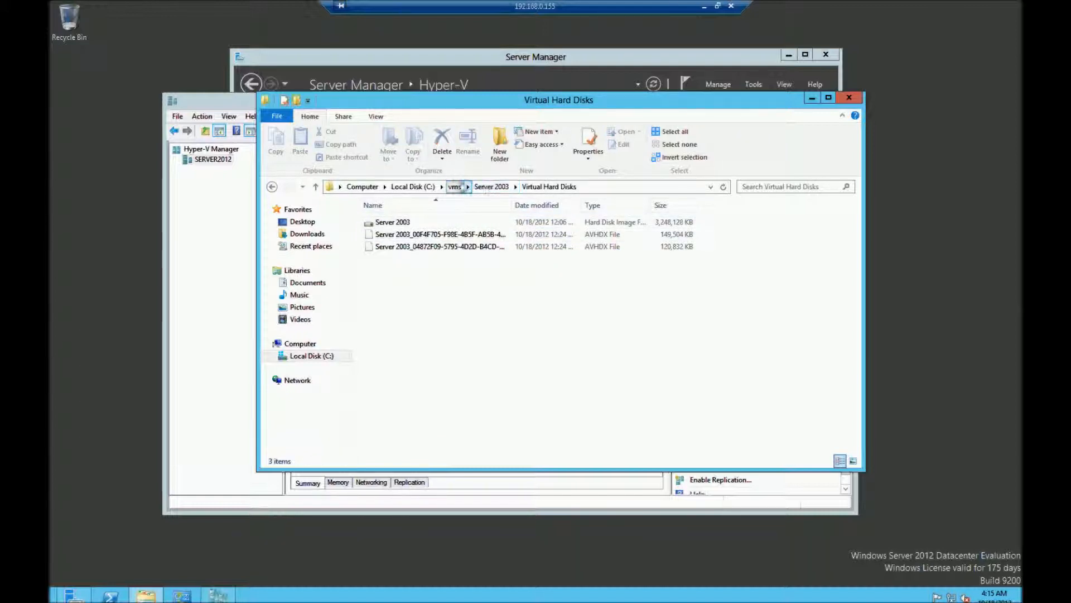
left_click(498, 187)
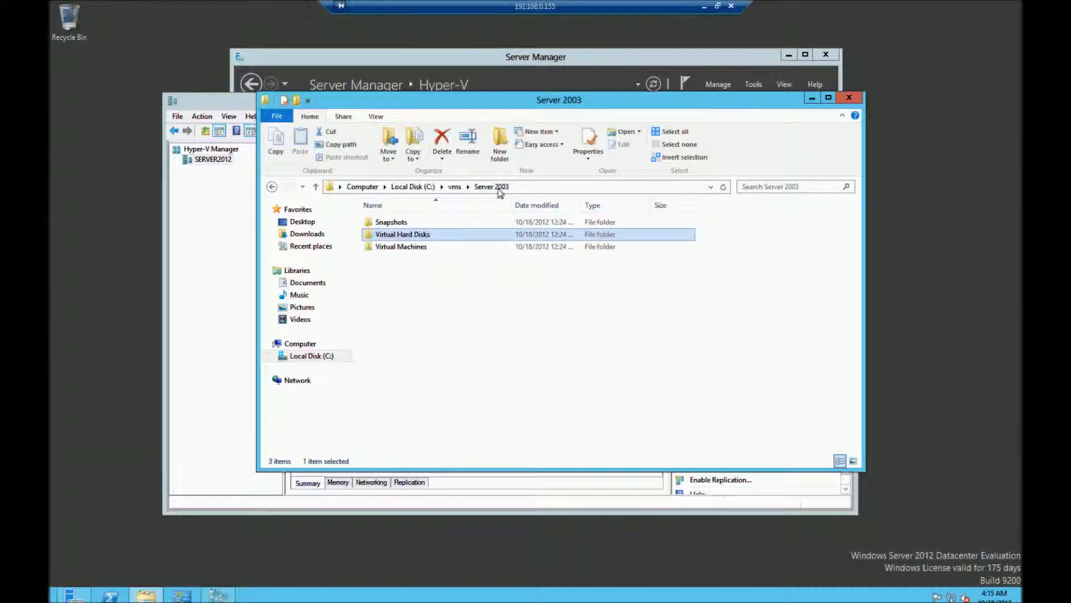
double_click(419, 247)
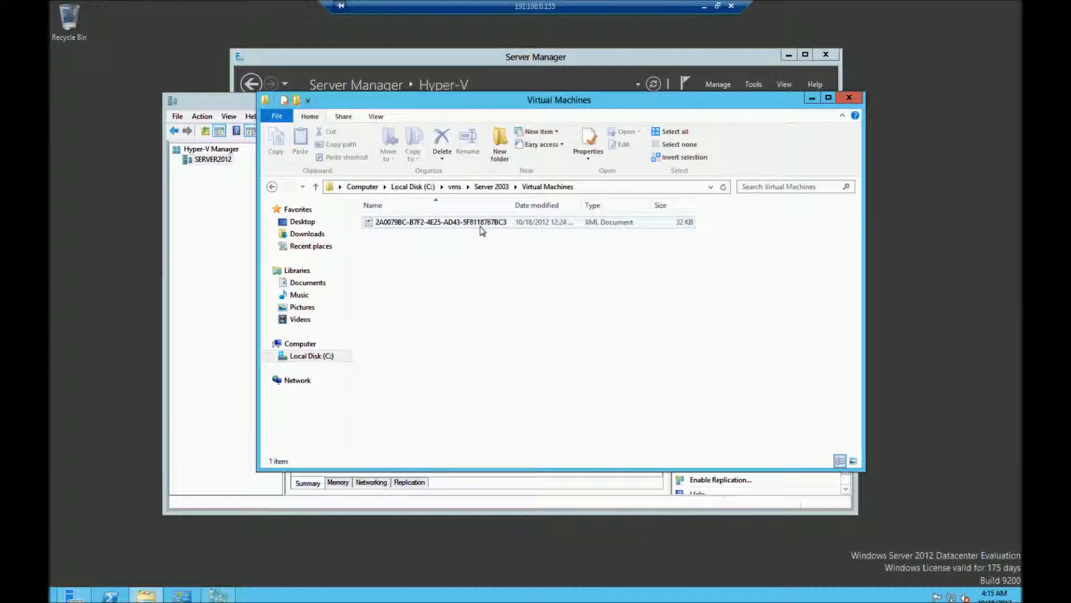
left_click(493, 186)
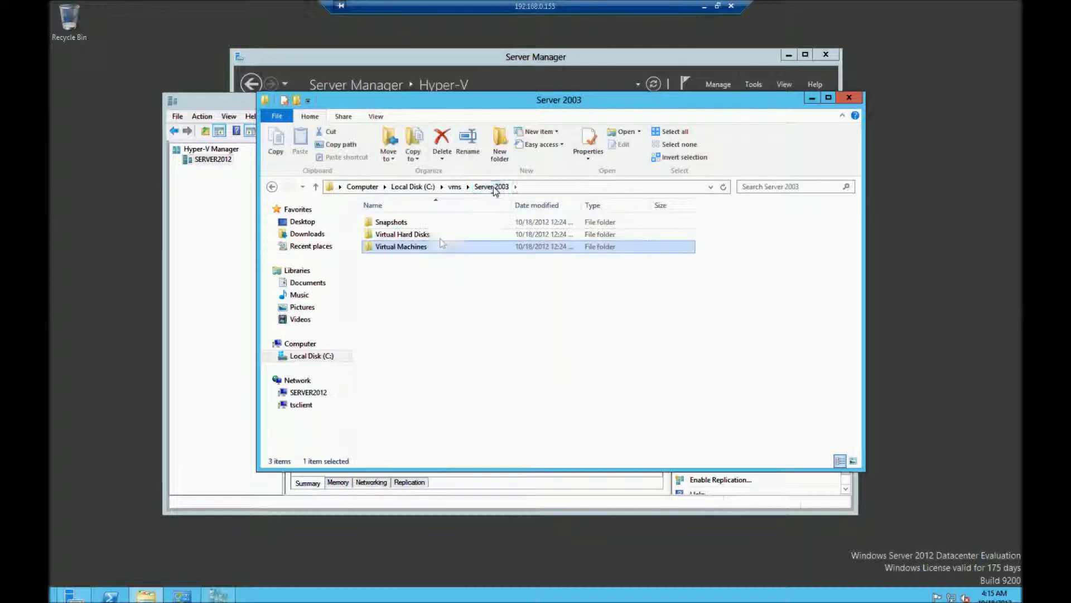
left_click(400, 223)
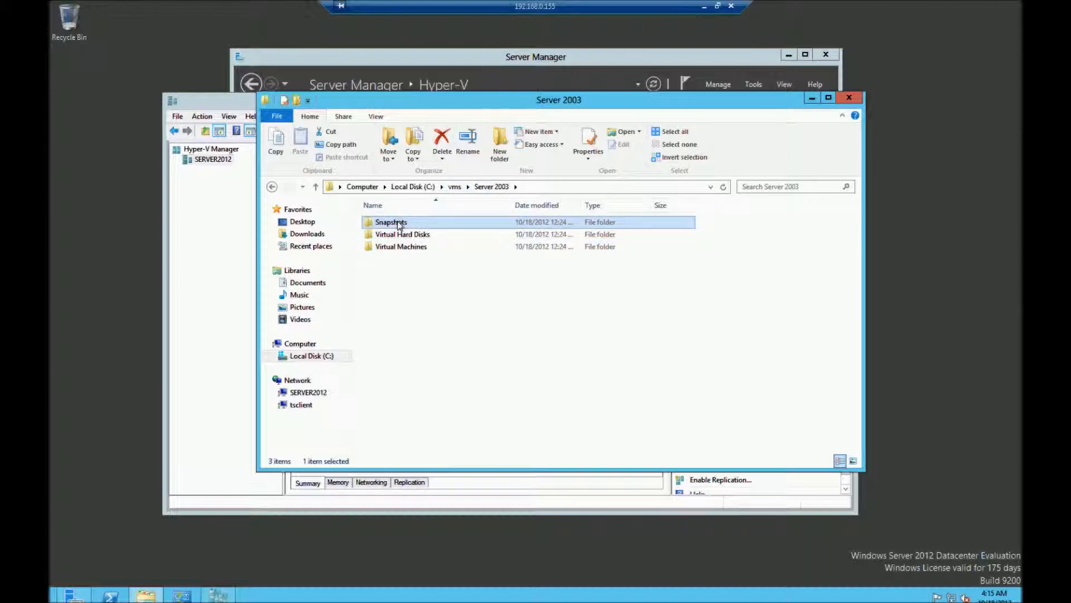
Step: Open Server 2003's Snapshots folder, examine the BIN and VSV files in its two snapshot subfolders and return to the Server 2003 folder
double_click(399, 222)
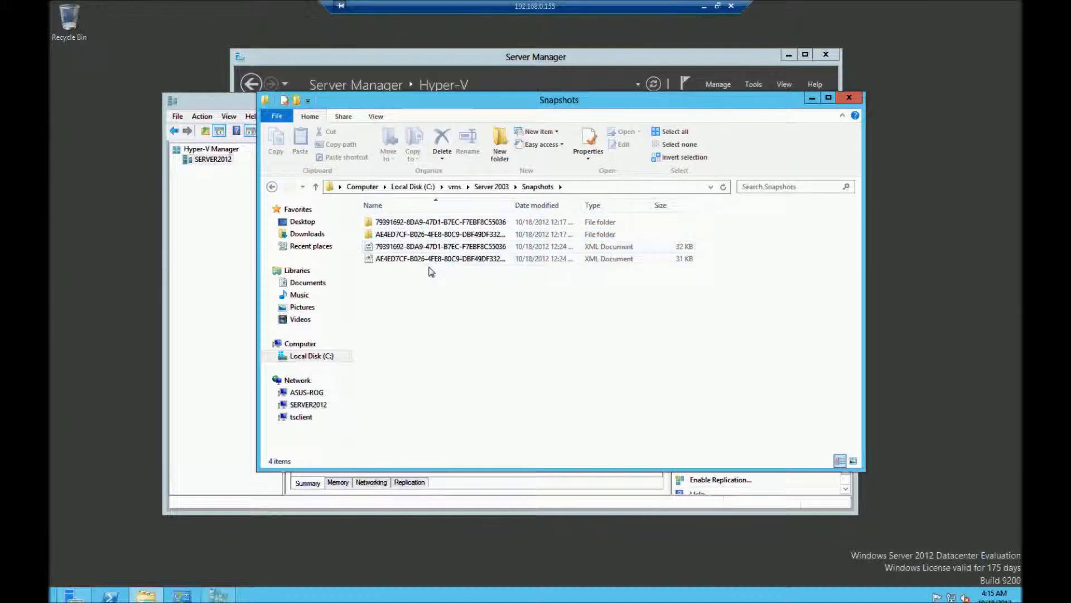
double_click(459, 239)
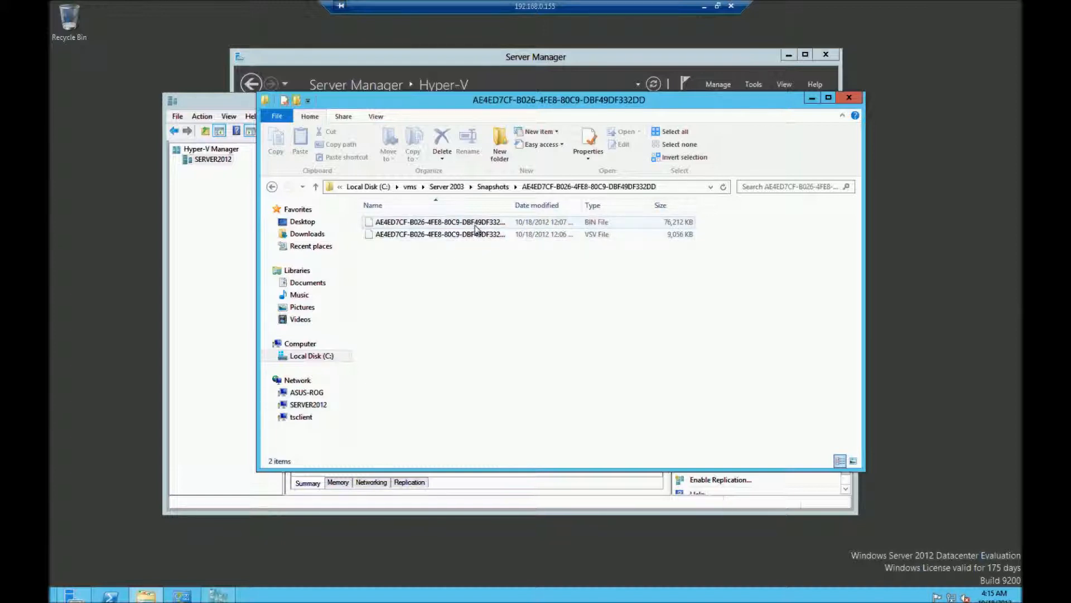
left_click(473, 226)
left_click(471, 237)
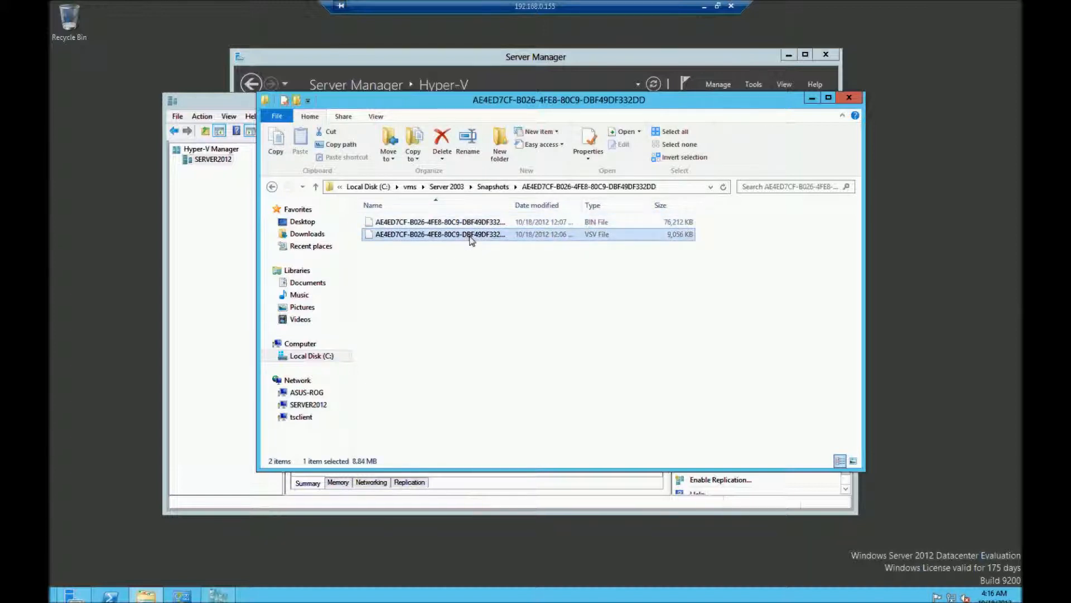
left_click(473, 226)
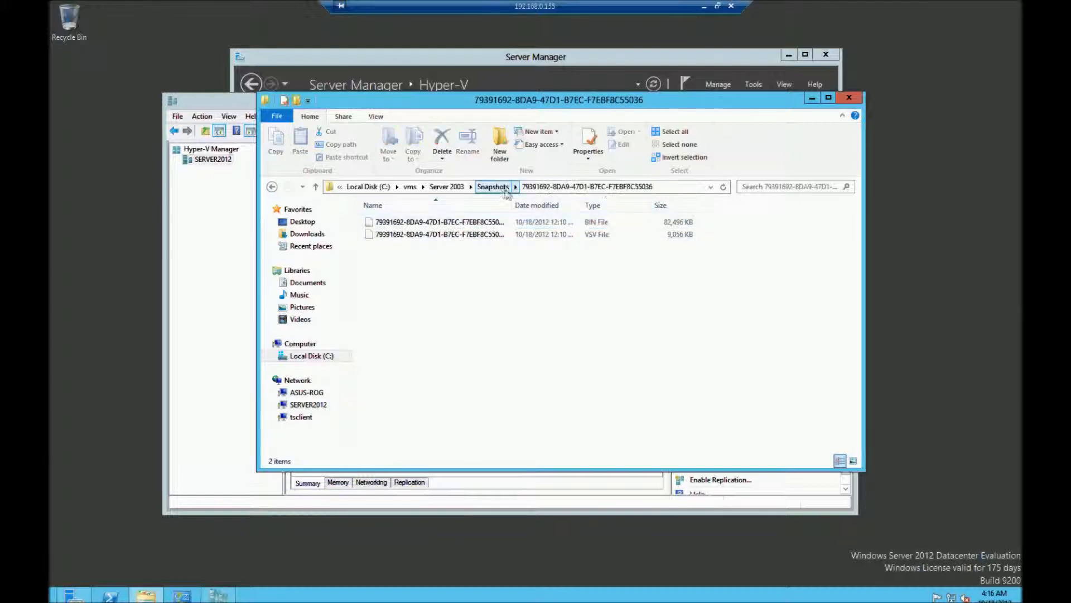
left_click(447, 186)
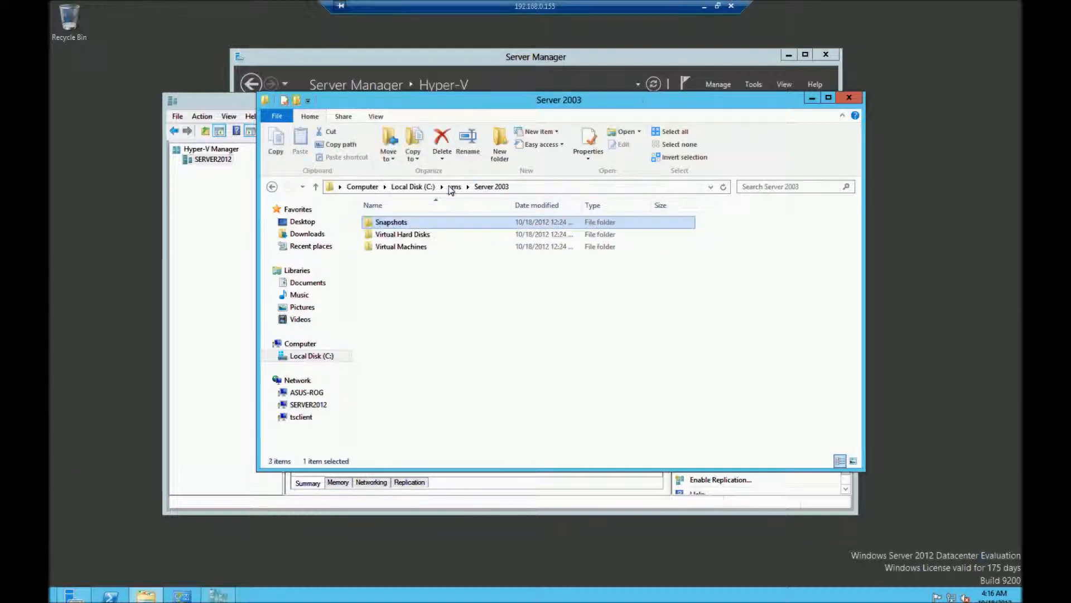
Step: Examine the base disk and AVHDX files in Server 2003's Virtual Hard Disks folder and return to the Server 2003 folder
double_click(409, 235)
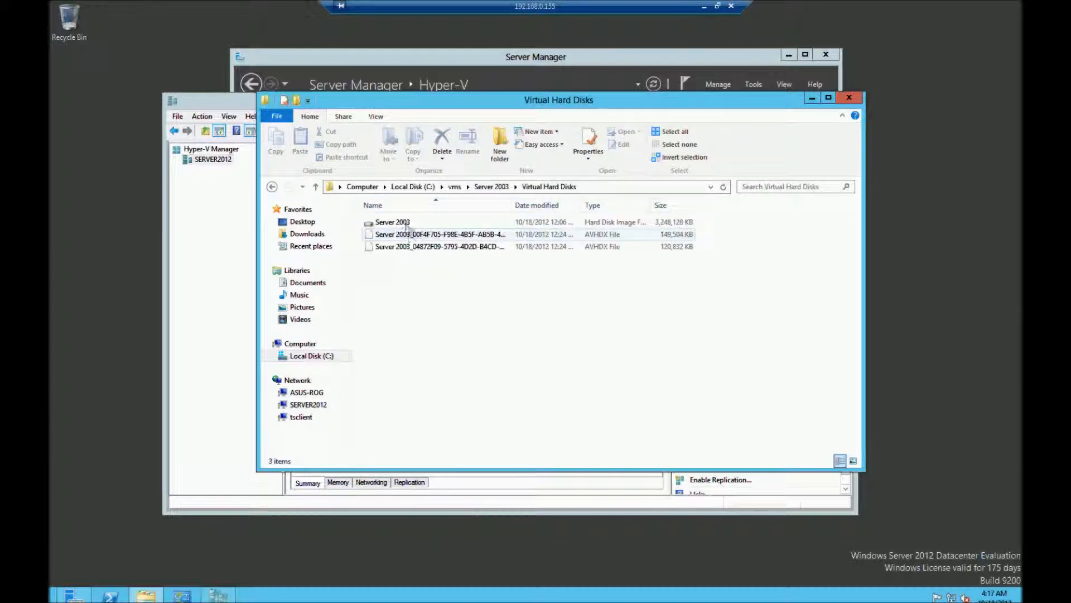
left_click(401, 225)
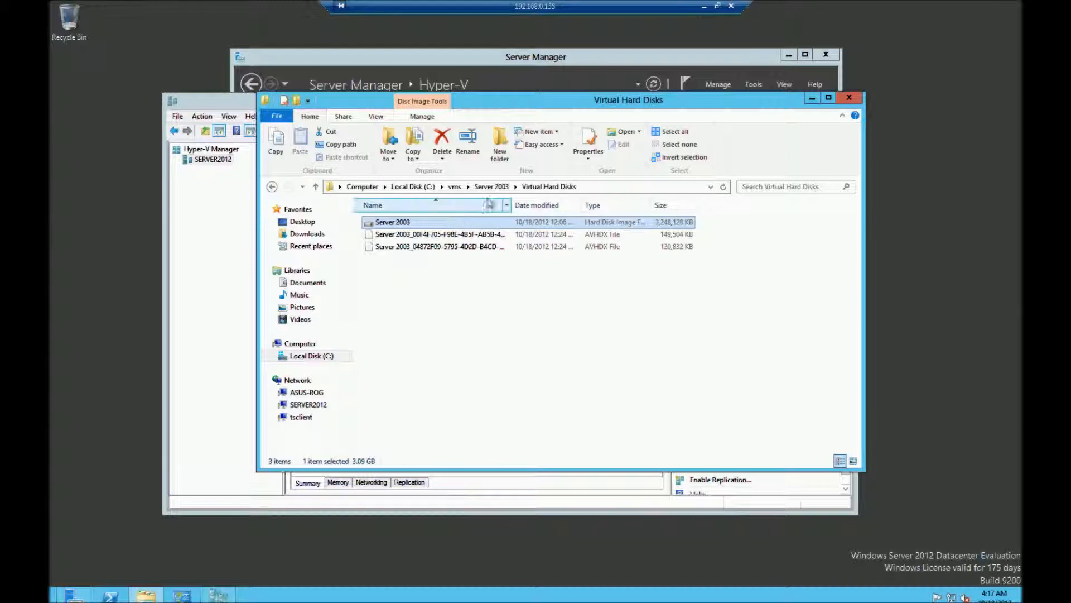
left_click(491, 187)
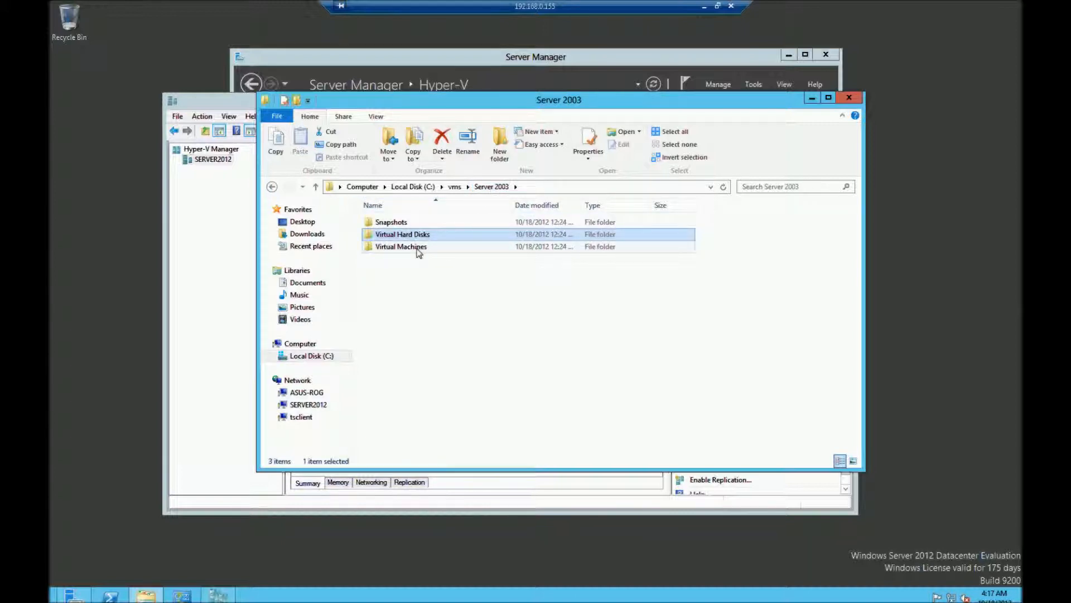
mouse_move(433, 238)
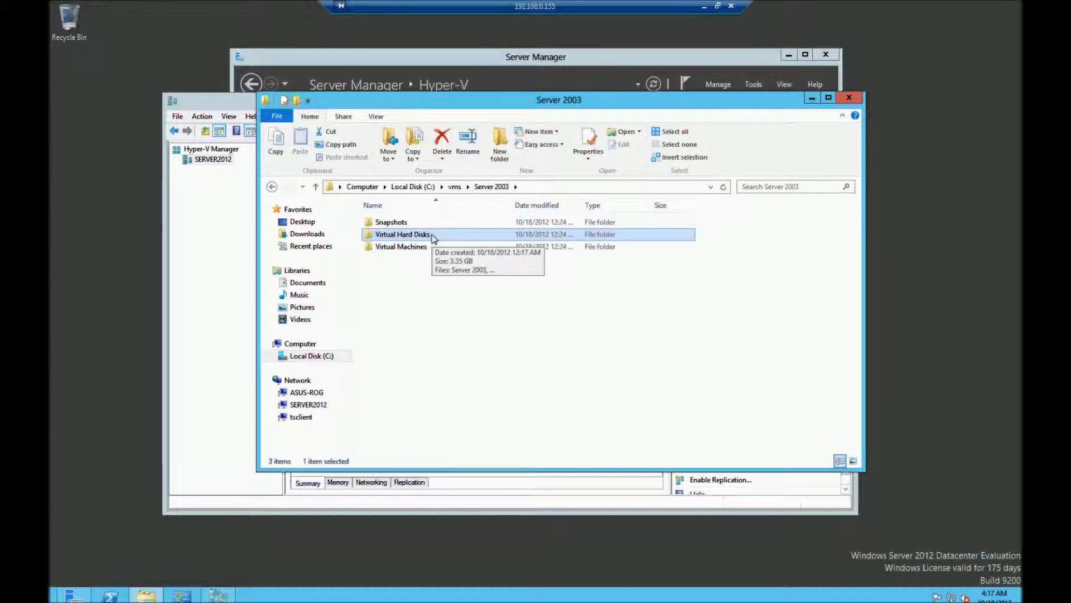
double_click(433, 237)
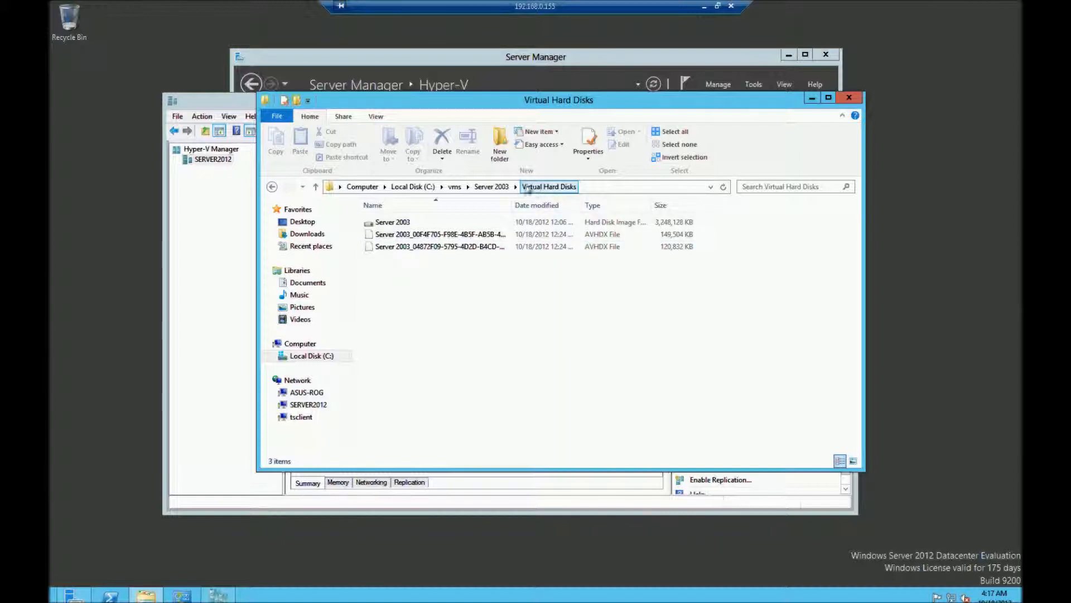
left_click(501, 188)
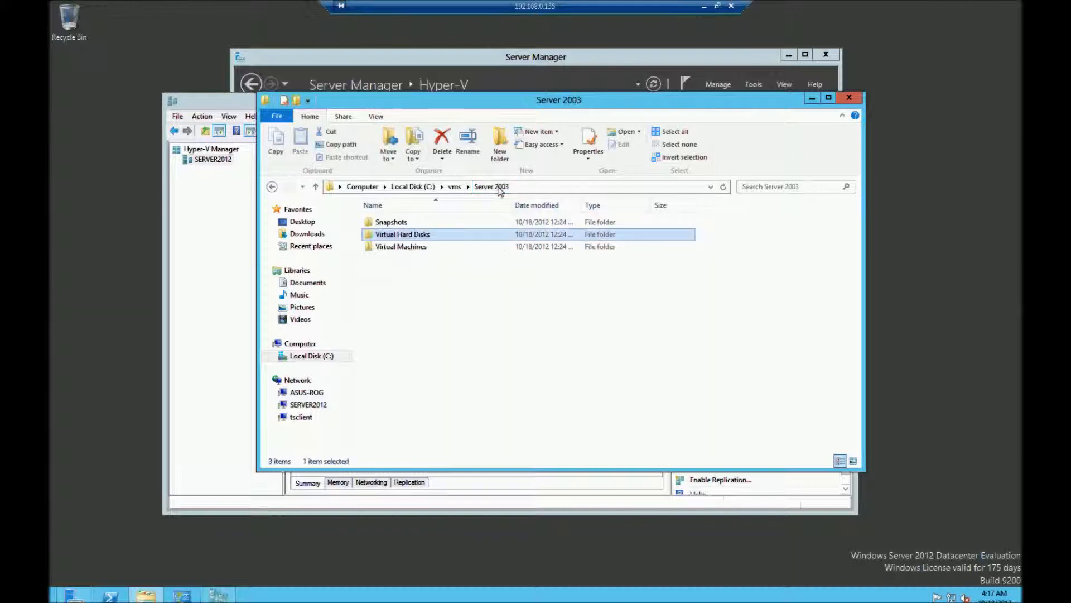
Step: Close the File Explorer window and reposition the Hyper-V Manager window on the desktop
left_click(454, 187)
left_click(858, 99)
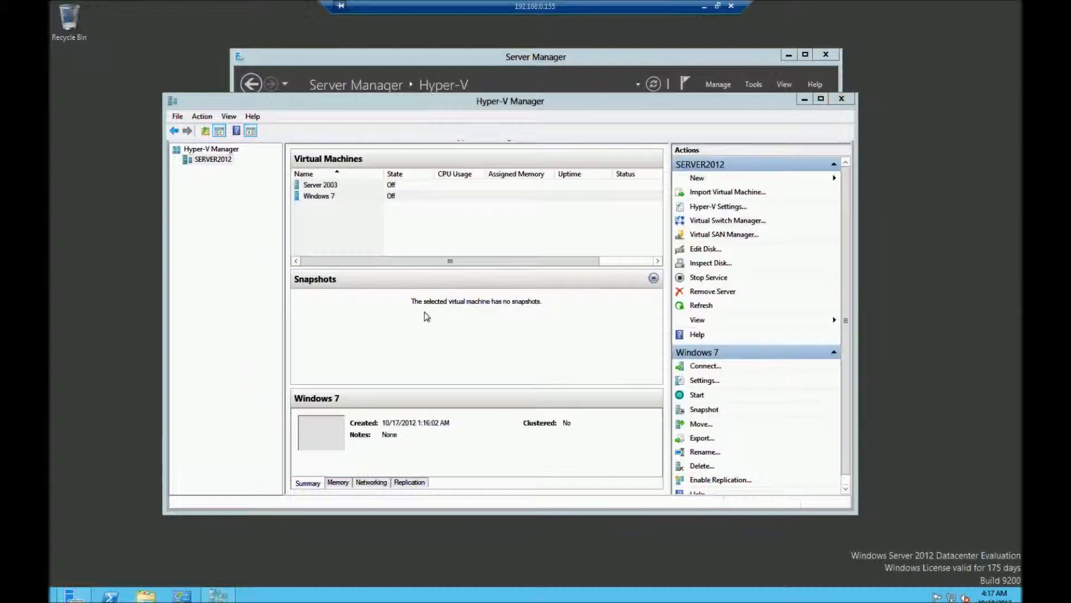
left_click_drag(388, 106, 453, 114)
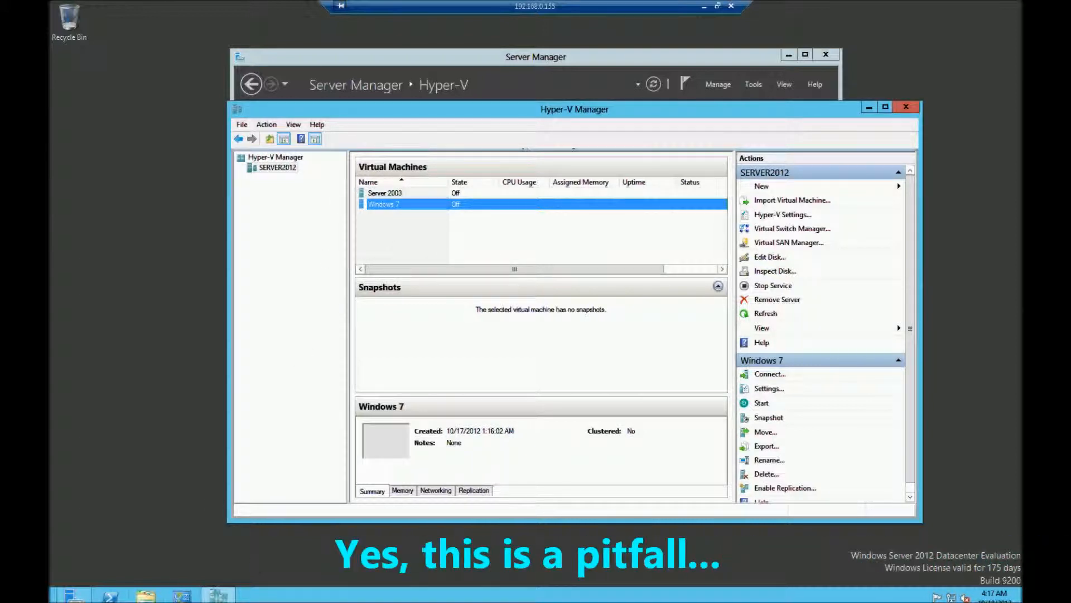
Step: Copy the Server 2003 folder from C:\vms into C:\share using File Explorer
left_click(147, 596)
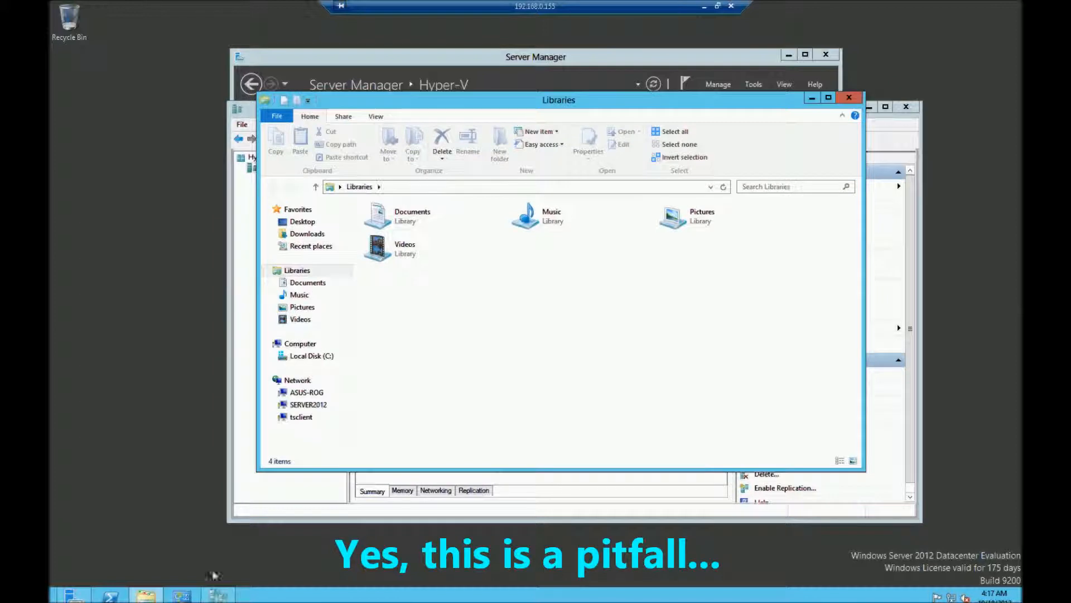
left_click(312, 356)
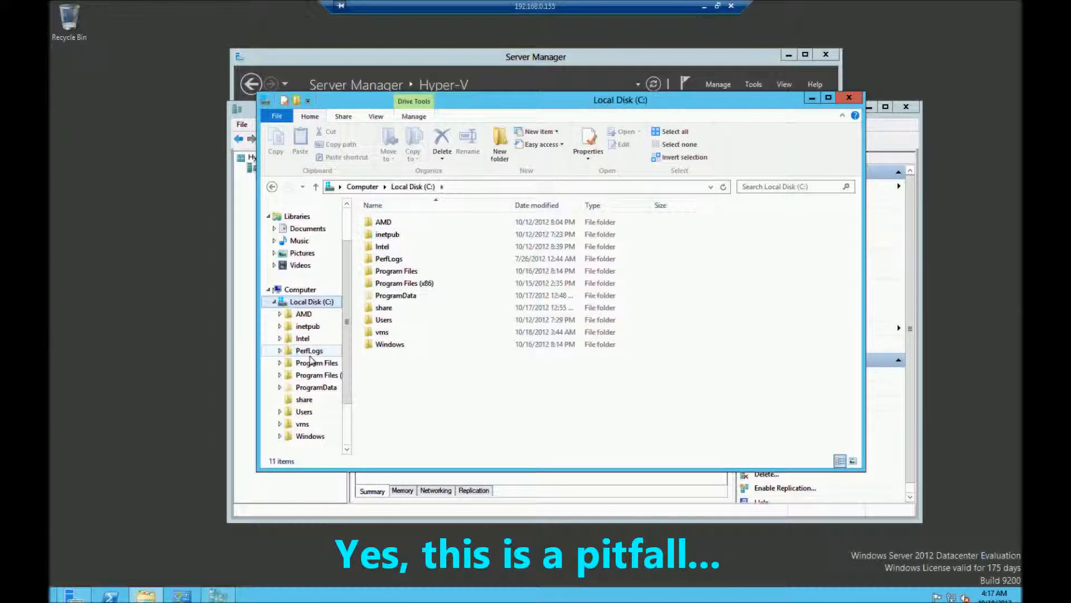
left_click(380, 333)
double_click(380, 333)
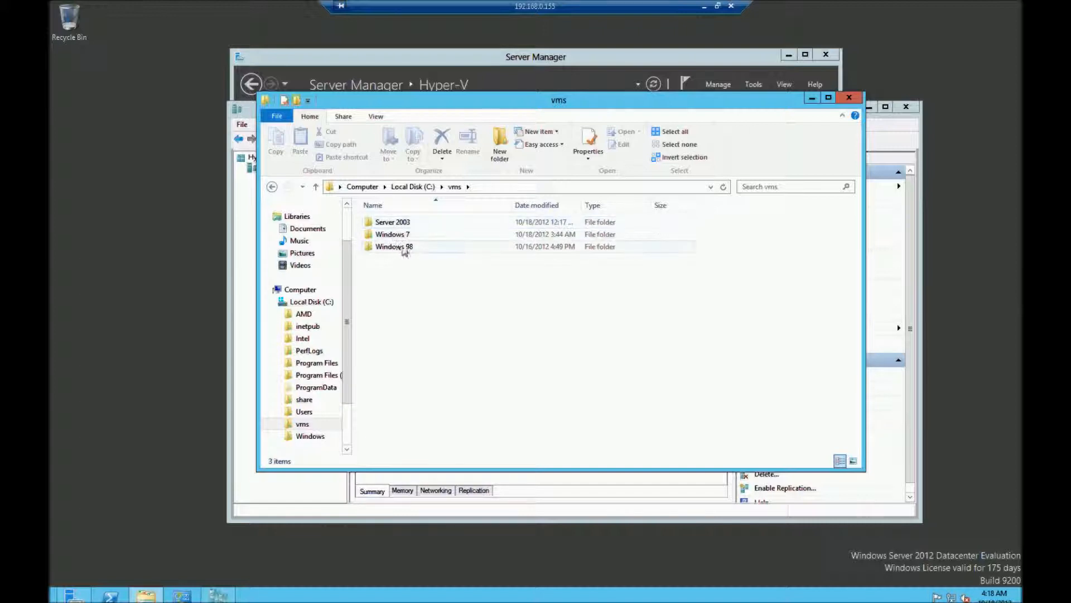
right_click(410, 226)
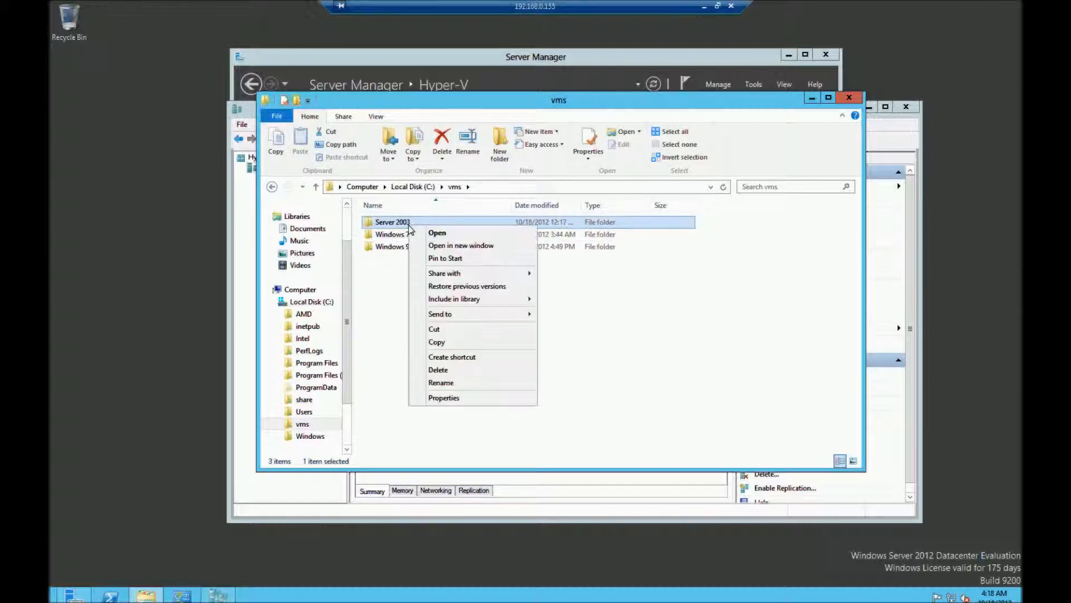
left_click(441, 343)
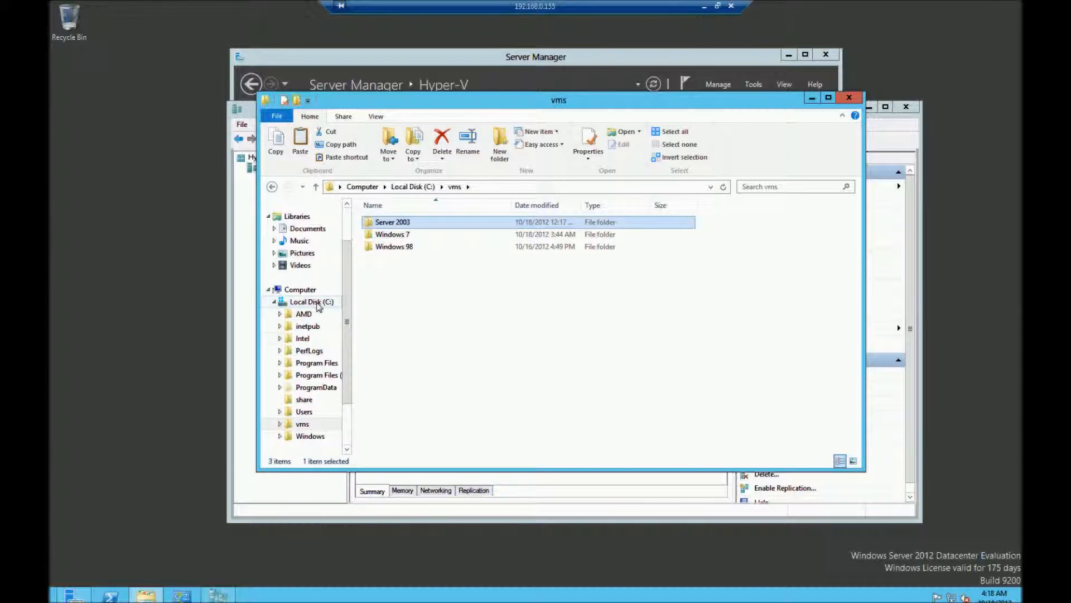
left_click(304, 399)
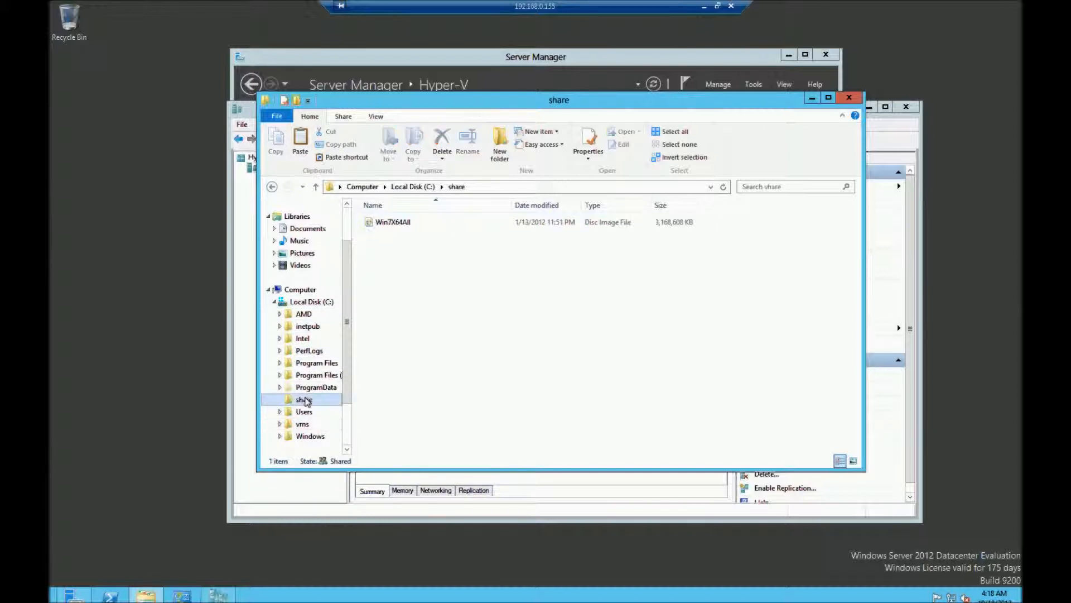
right_click(500, 341)
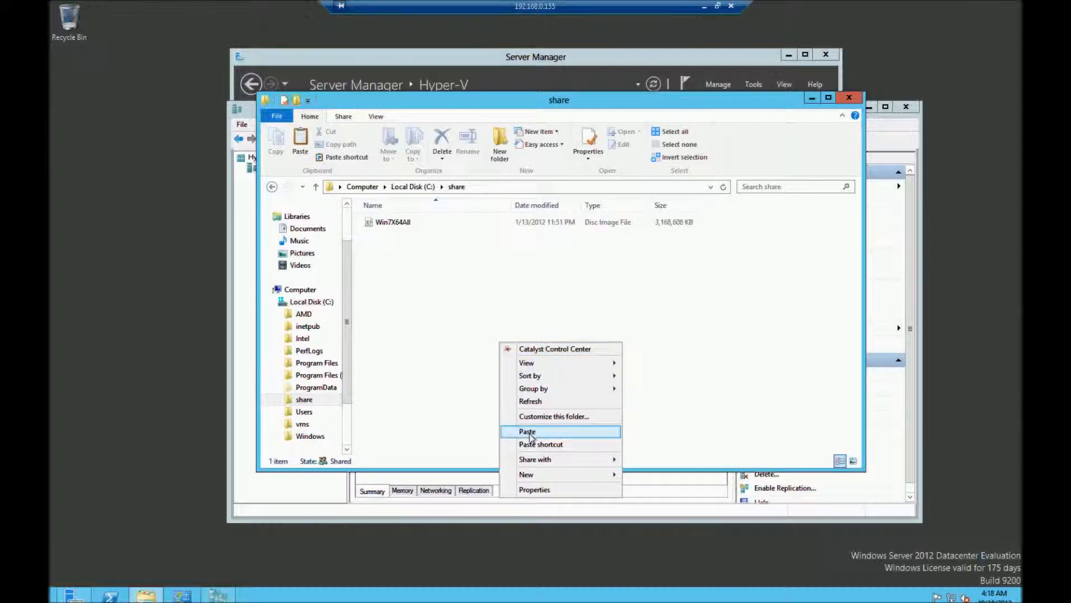
left_click(528, 432)
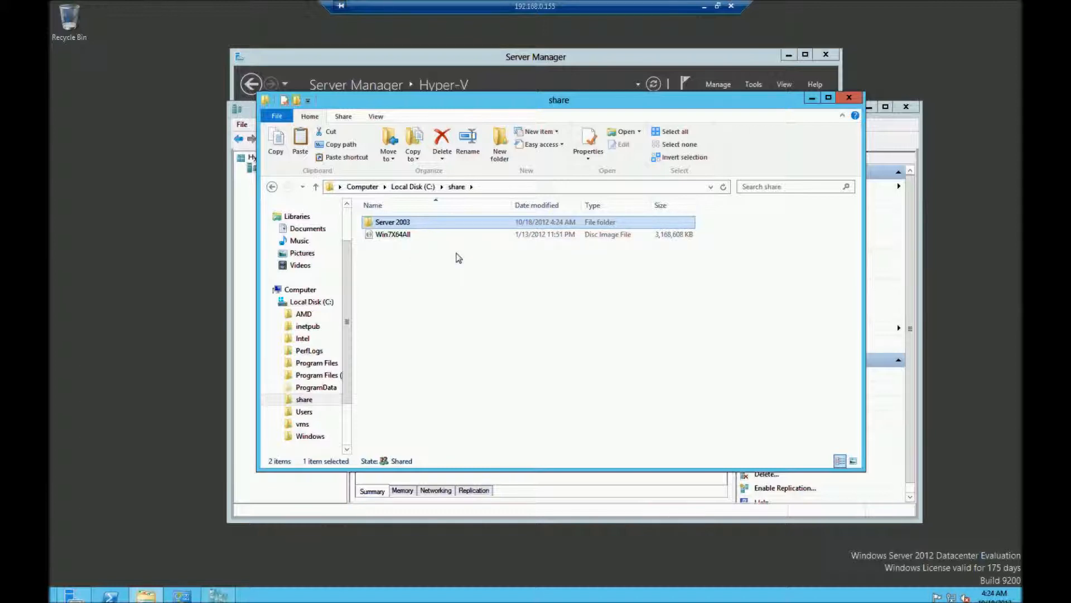
Step: View the files in C:\vms\Server 2003\Virtual Hard Disks and close File Explorer
left_click(308, 425)
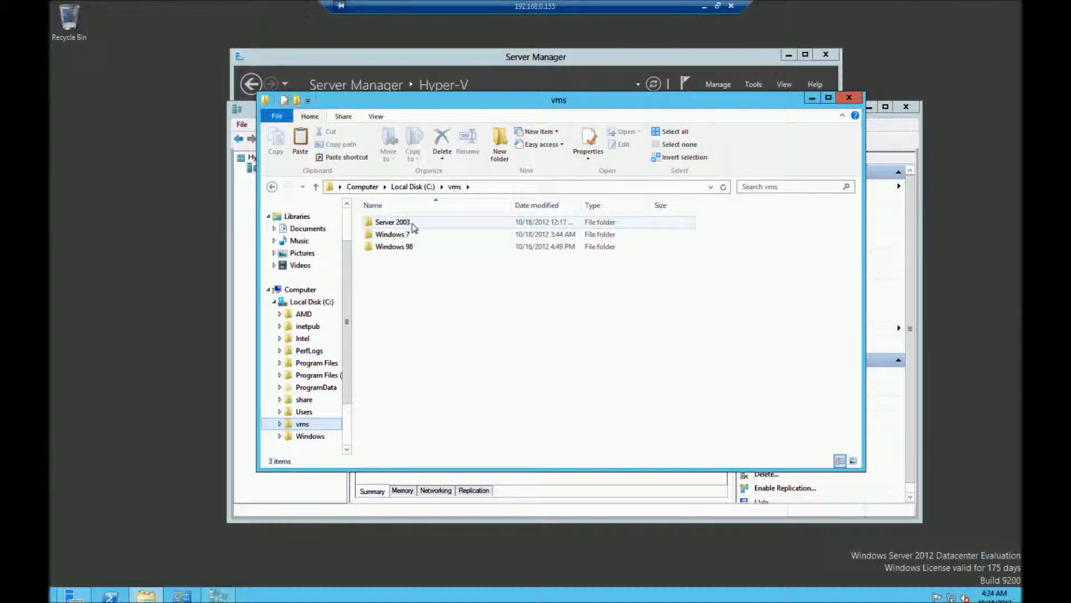
left_click(413, 227)
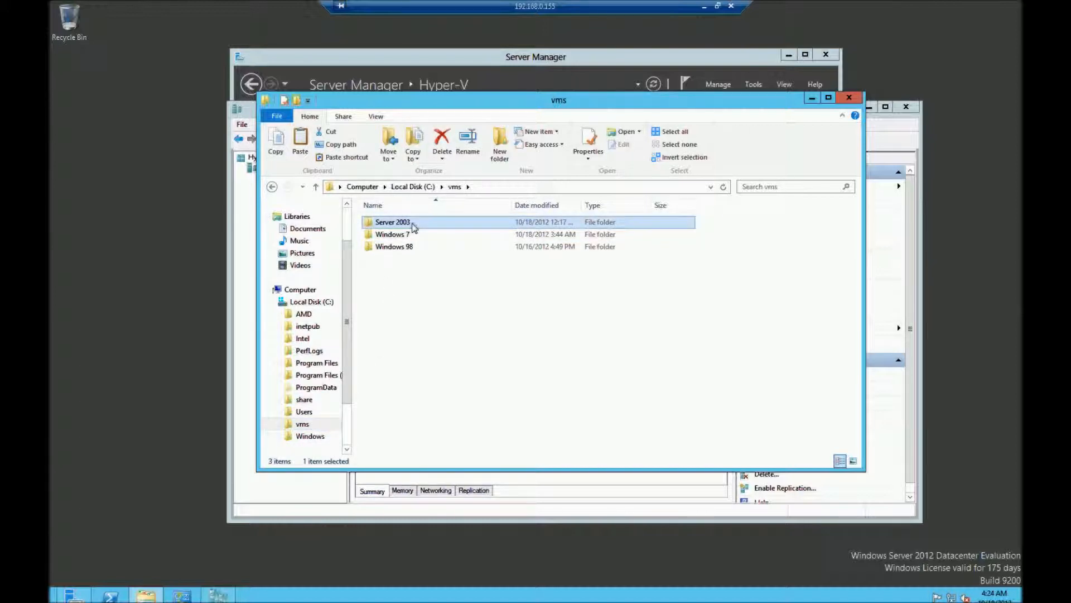
double_click(413, 227)
left_click(415, 234)
double_click(413, 235)
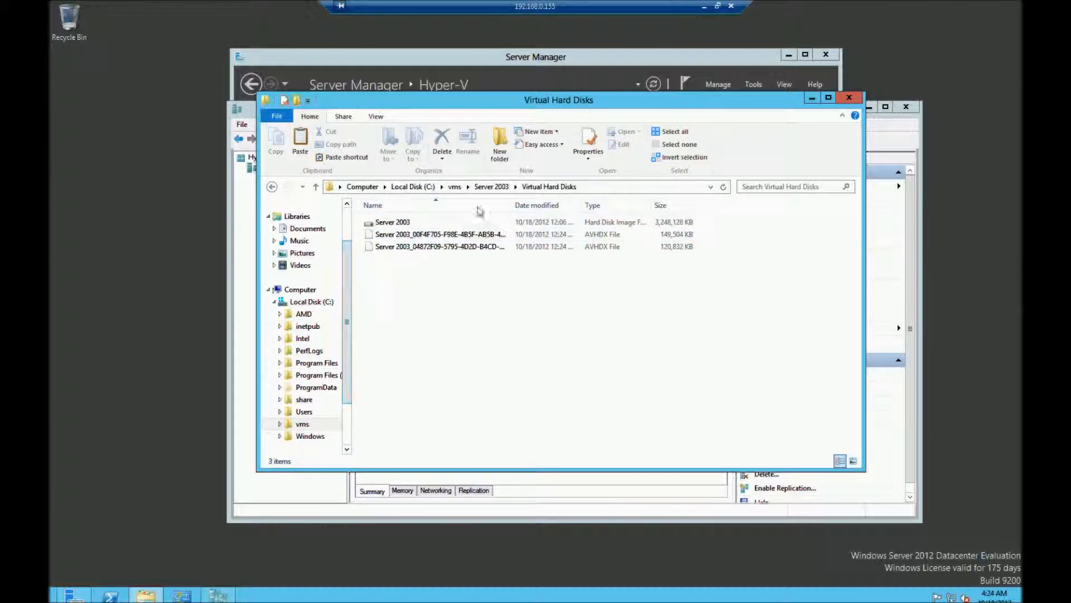
left_click(850, 98)
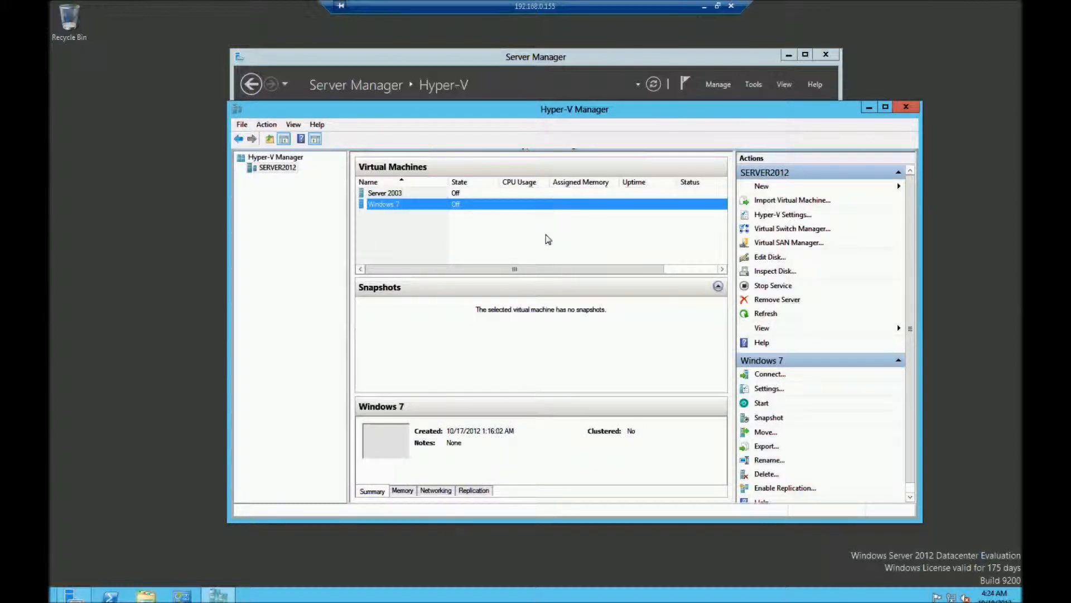
Step: Delete the Server 2003 virtual machine in Hyper-V Manager and confirm the deletion
left_click(399, 194)
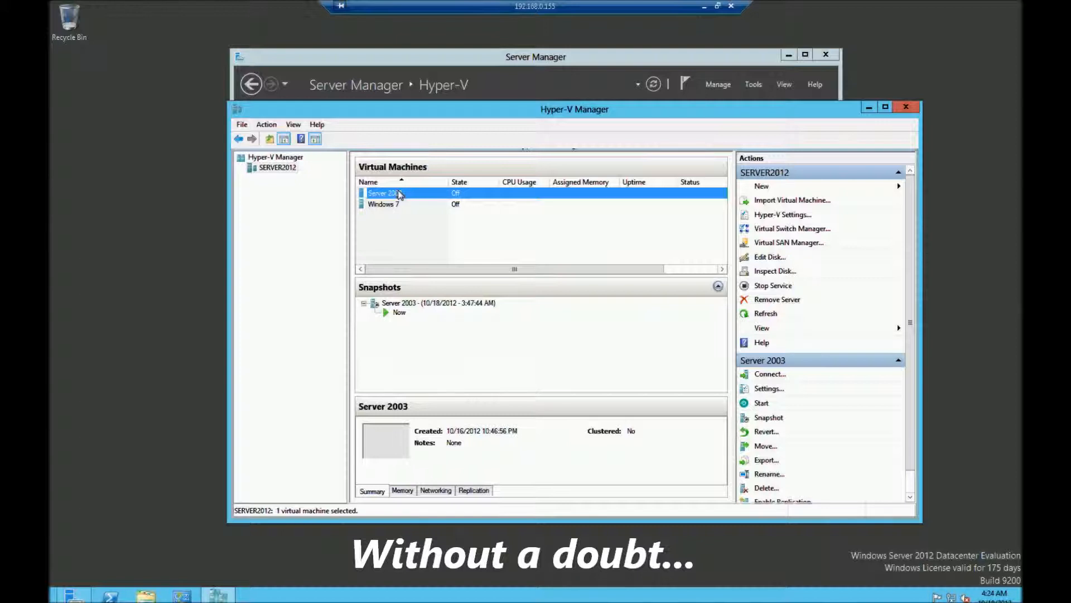
right_click(399, 194)
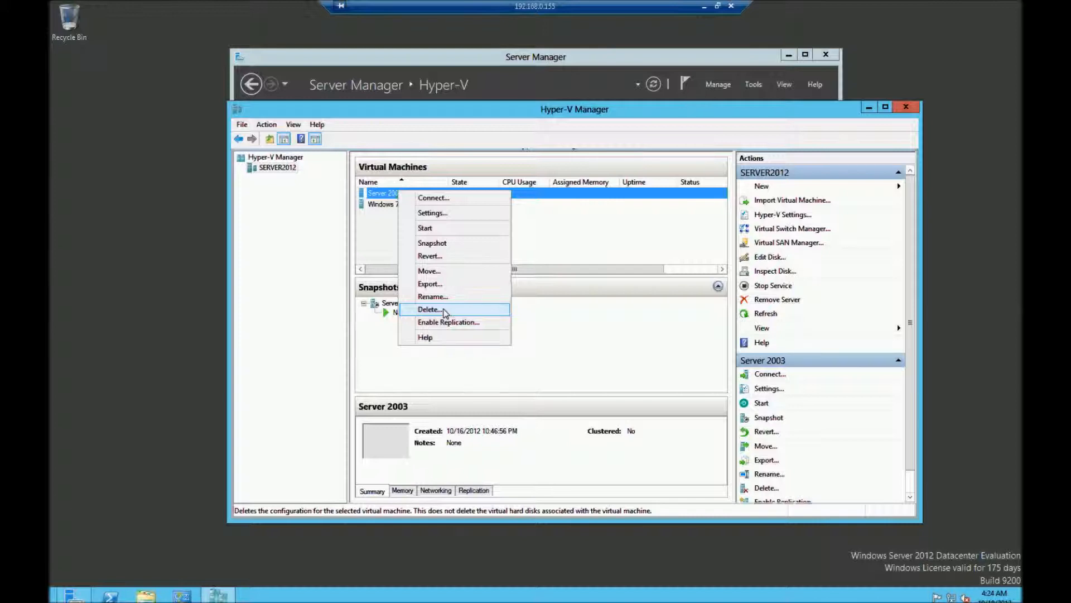
left_click(444, 310)
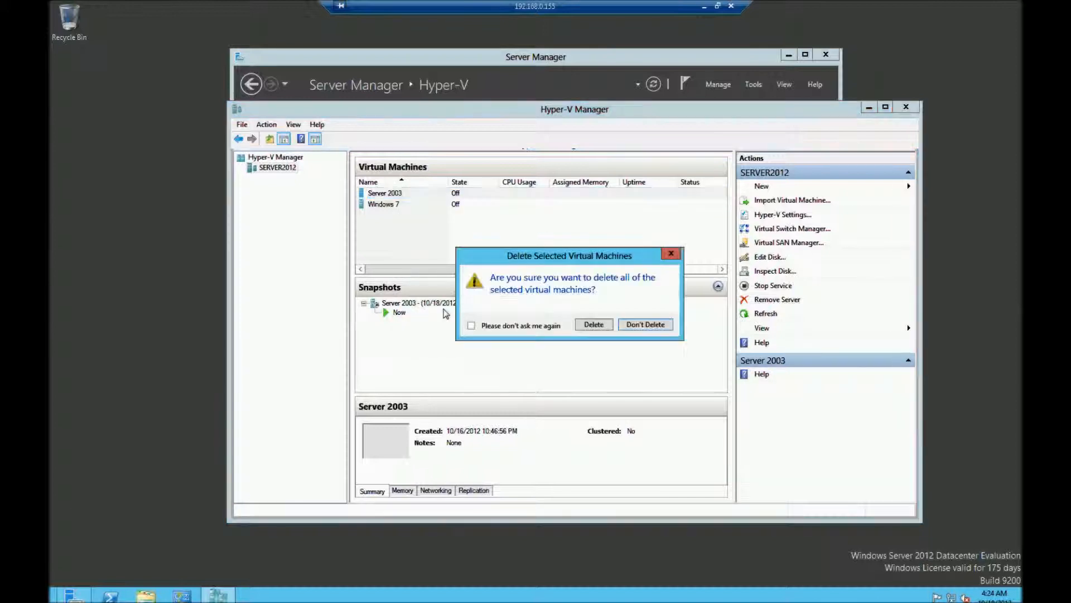
left_click(595, 325)
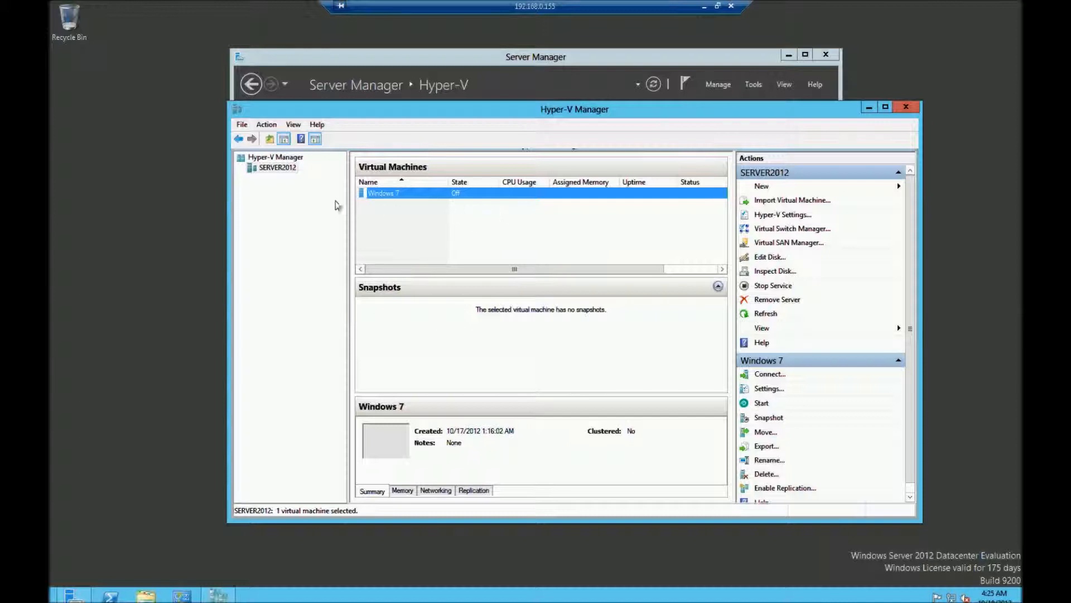
Step: Refresh the SERVER2012 host to check its virtual machine list and select Windows 7
right_click(280, 175)
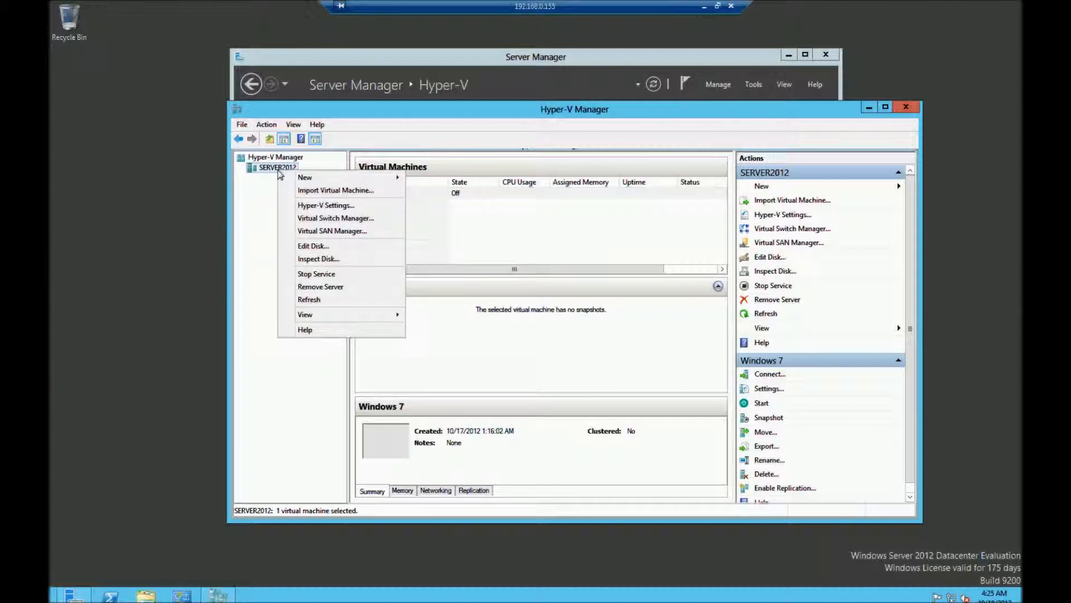
left_click(530, 247)
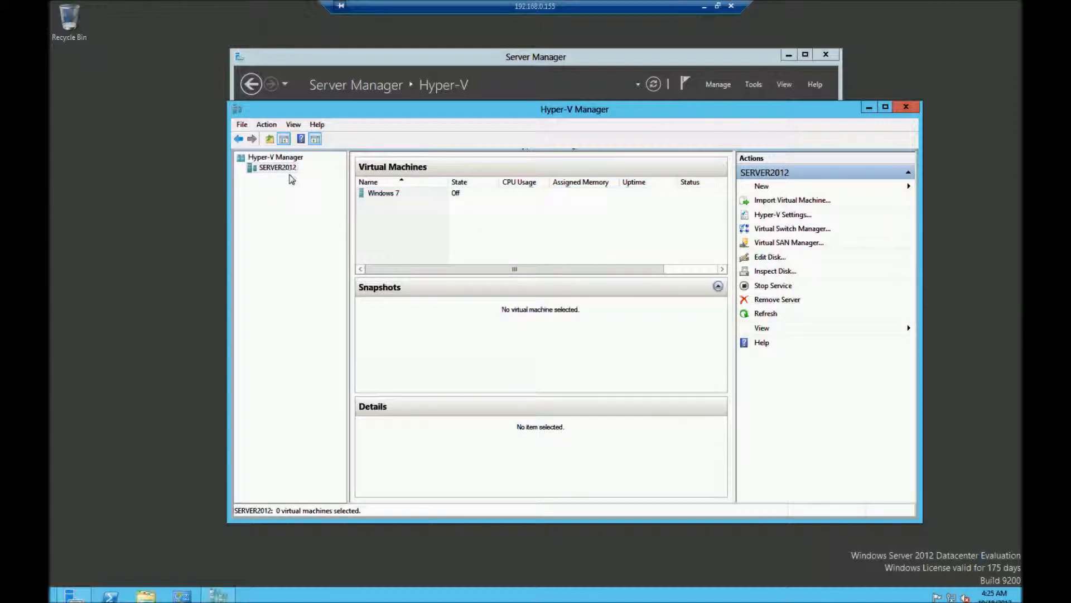
right_click(283, 171)
left_click(340, 304)
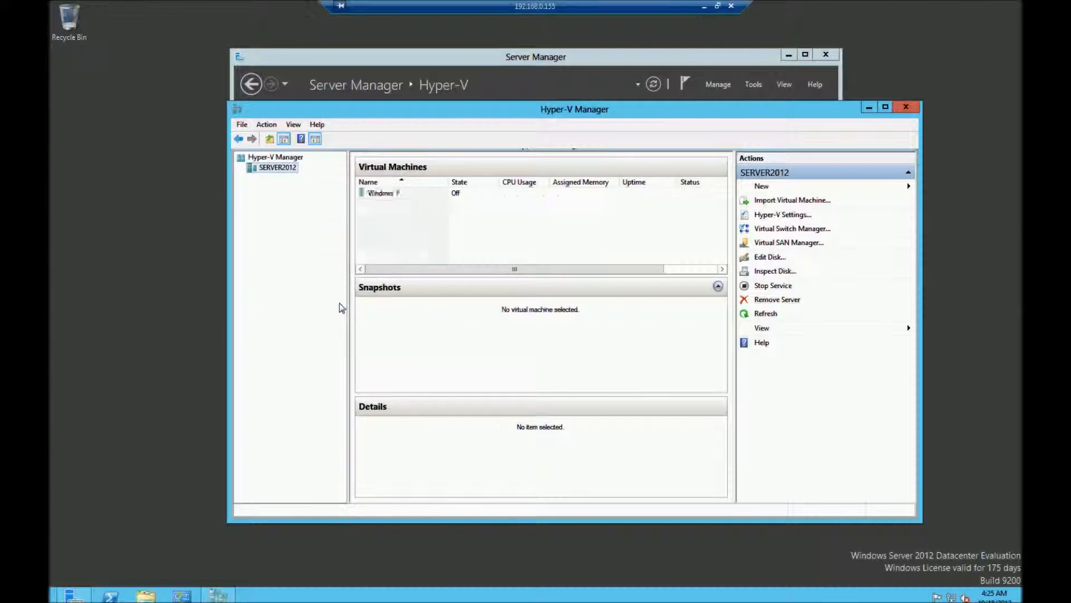
left_click(385, 193)
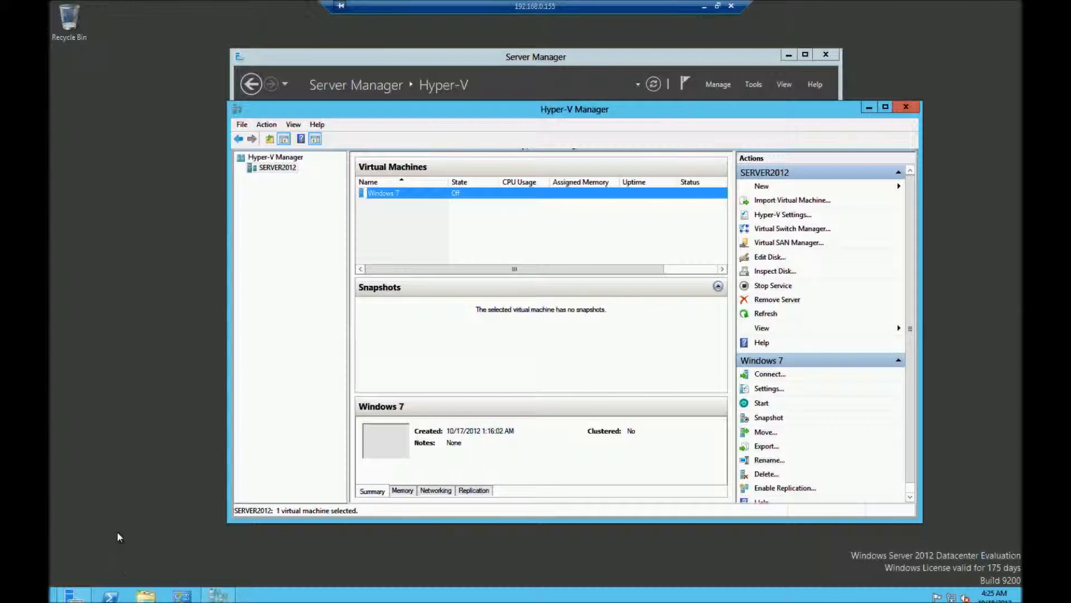
Step: Inspect the Snapshots, Virtual Hard Disks and Virtual Machines folders in C:\vms\Server 2003 using File Explorer, and close it
left_click(145, 595)
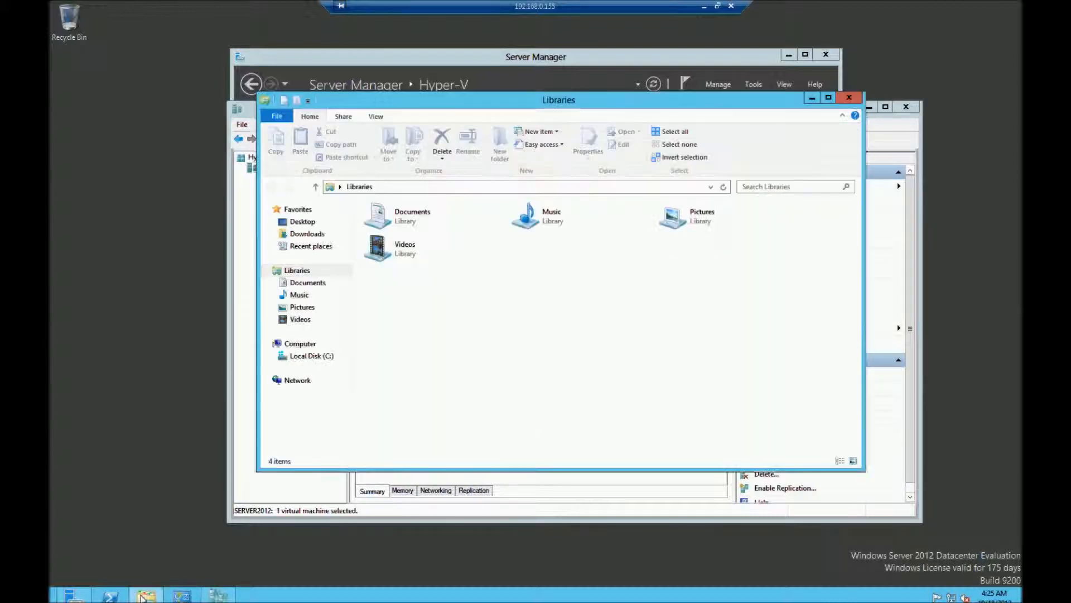
left_click(317, 357)
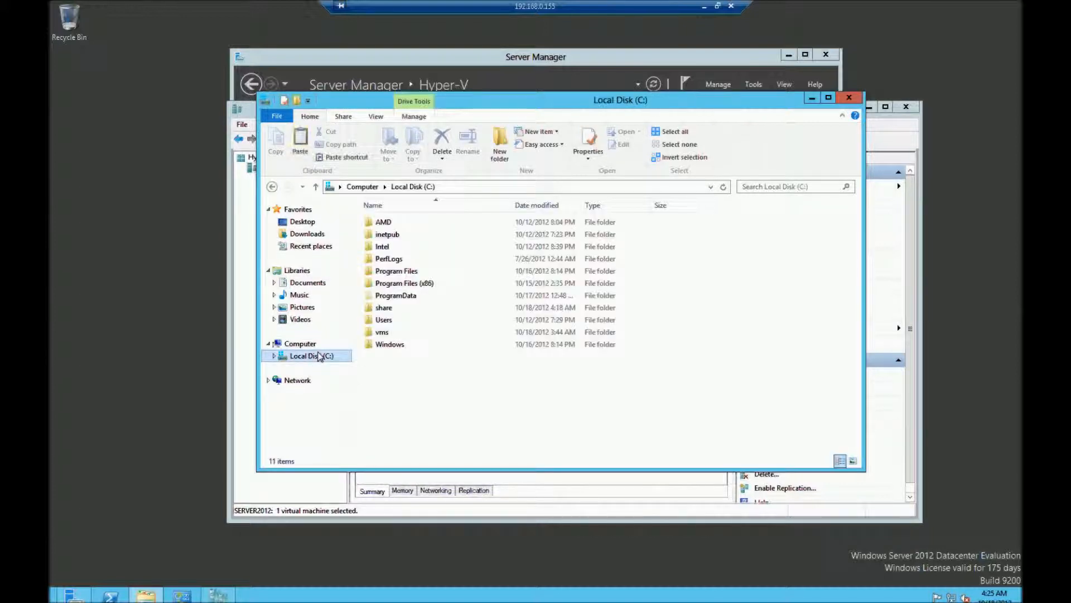
double_click(385, 333)
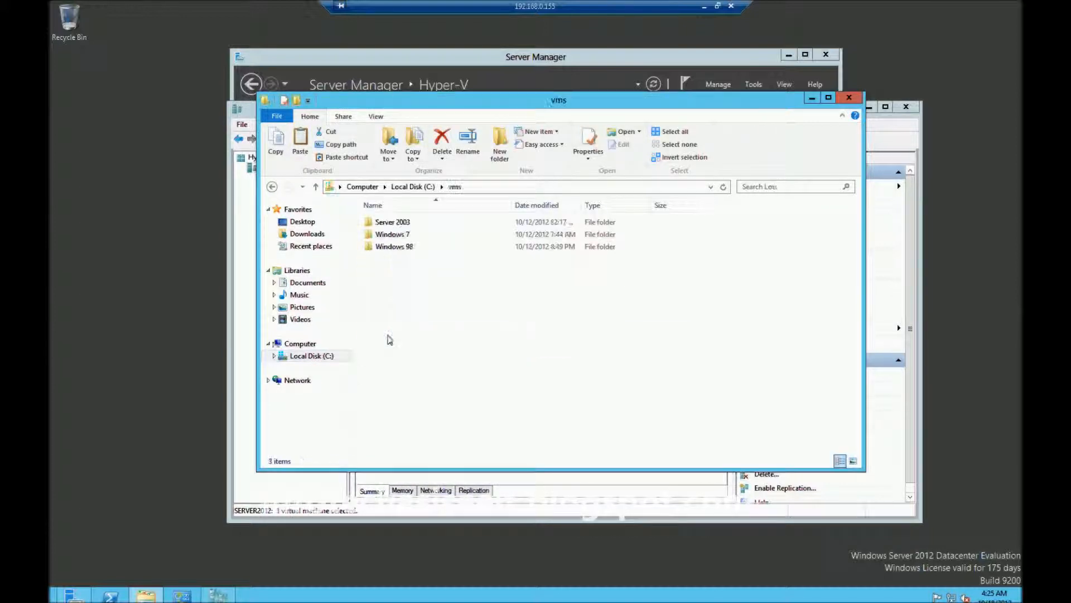
double_click(398, 222)
double_click(393, 222)
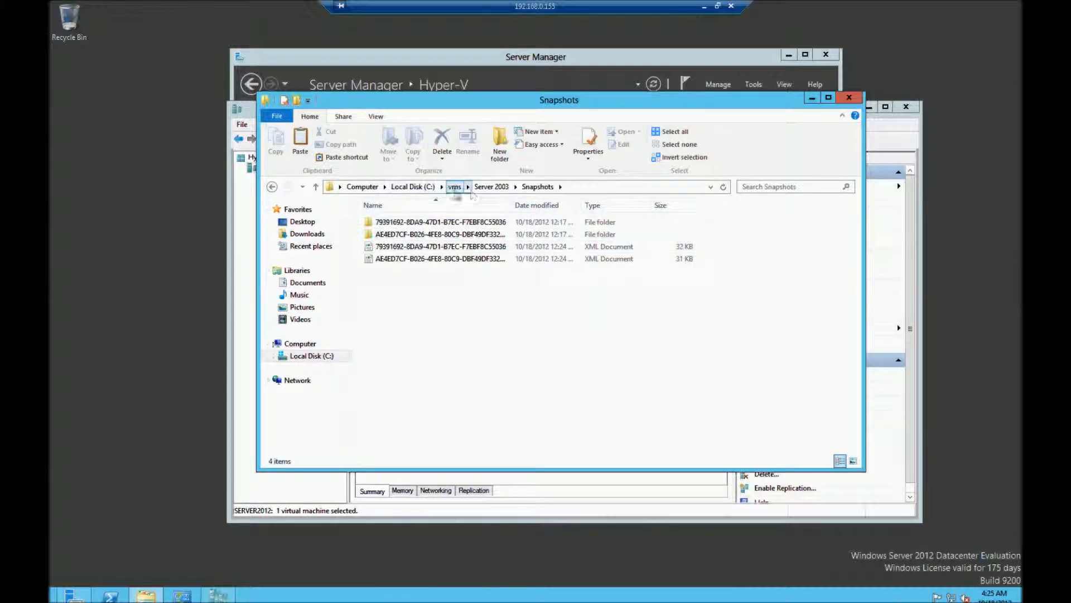
left_click(483, 189)
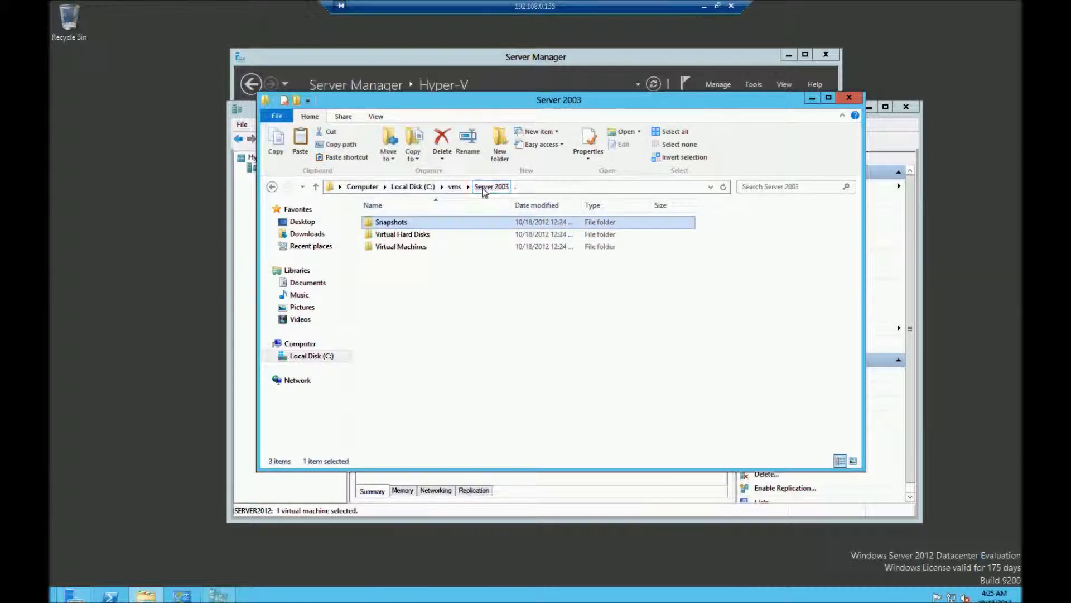
double_click(394, 234)
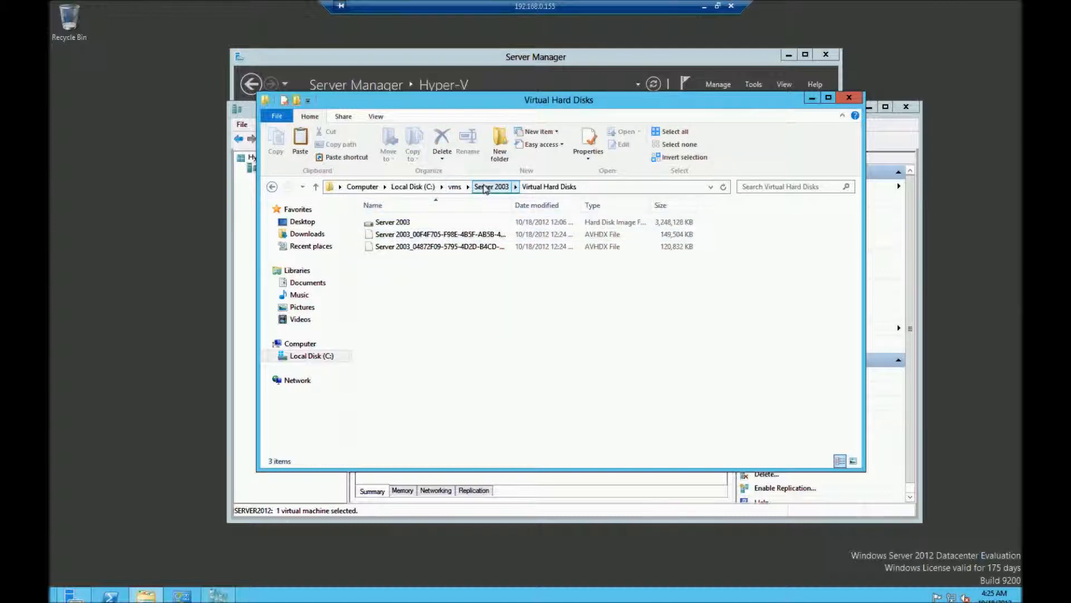
left_click(485, 188)
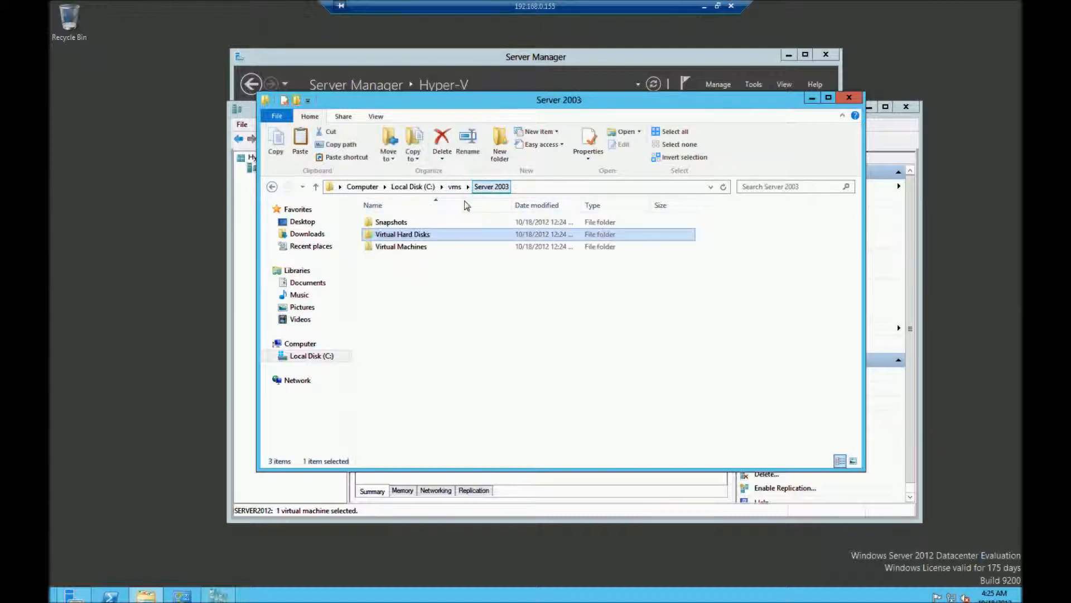
double_click(415, 249)
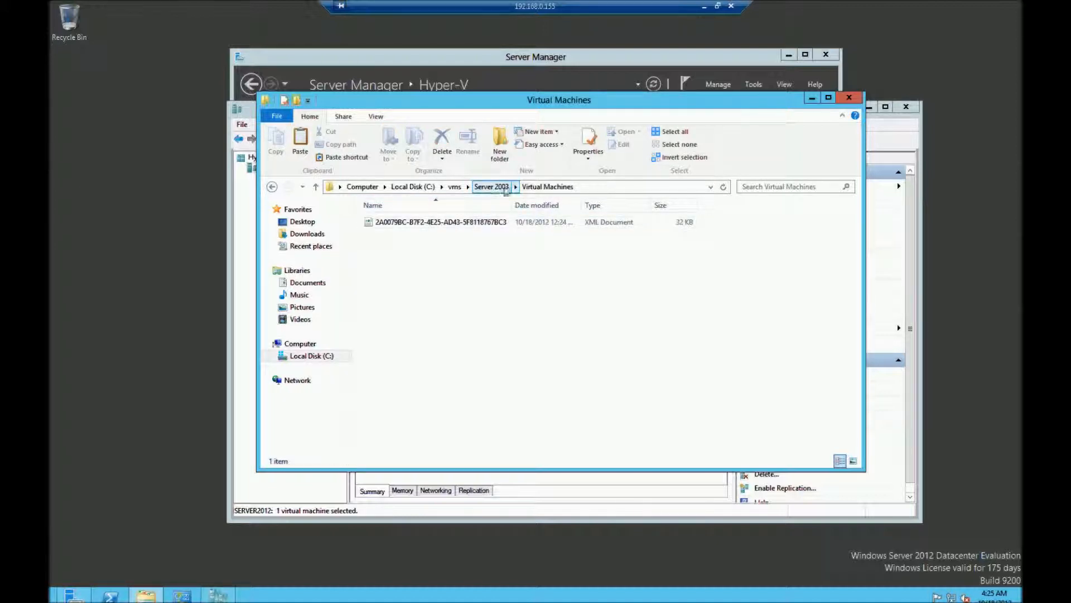
left_click(849, 98)
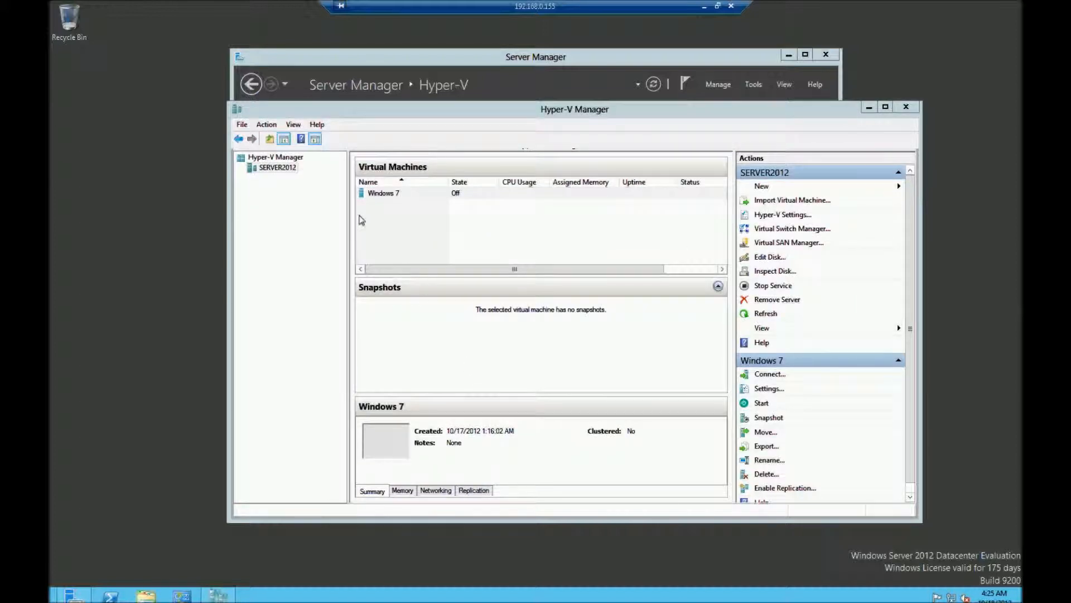
Step: Start importing a virtual machine on the SERVER2012 host, using C:\vms\Server 2003 as the source folder
right_click(447, 226)
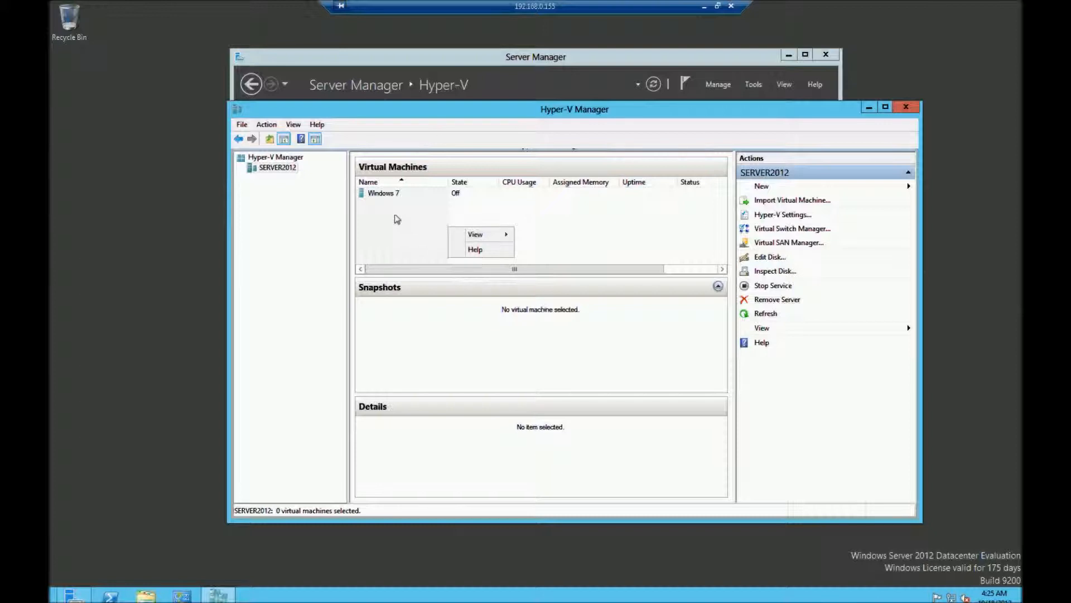
left_click(281, 168)
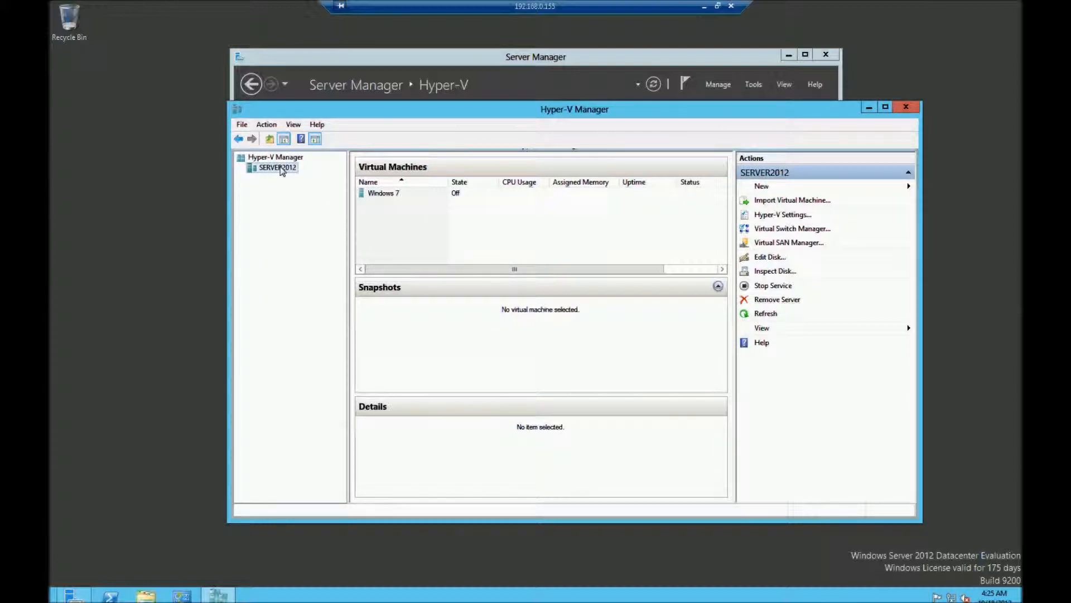
right_click(282, 171)
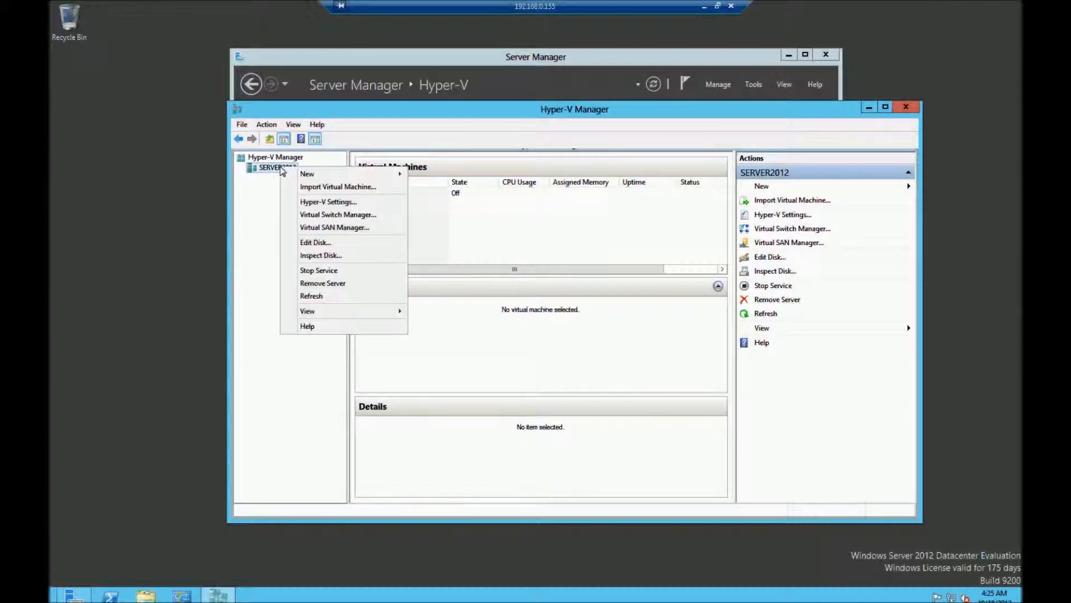
left_click(346, 187)
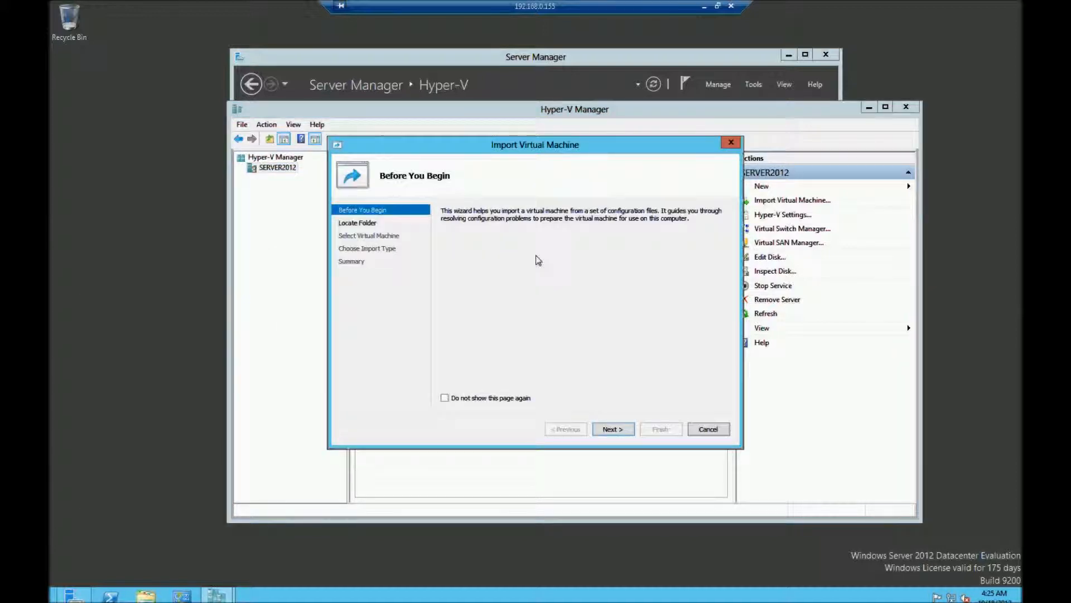
left_click(613, 433)
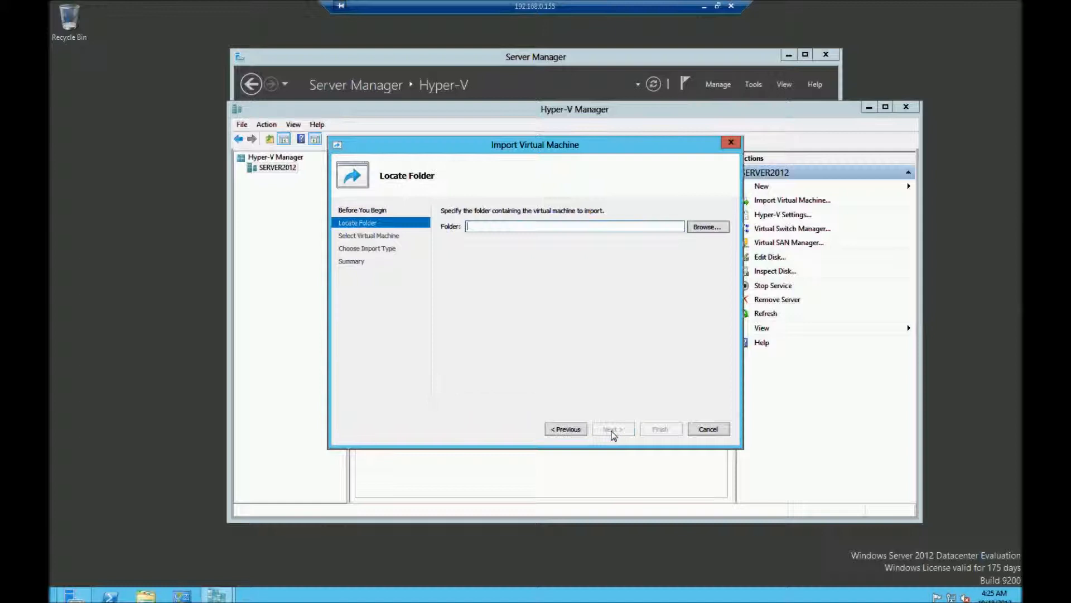
left_click(714, 228)
left_click(506, 252)
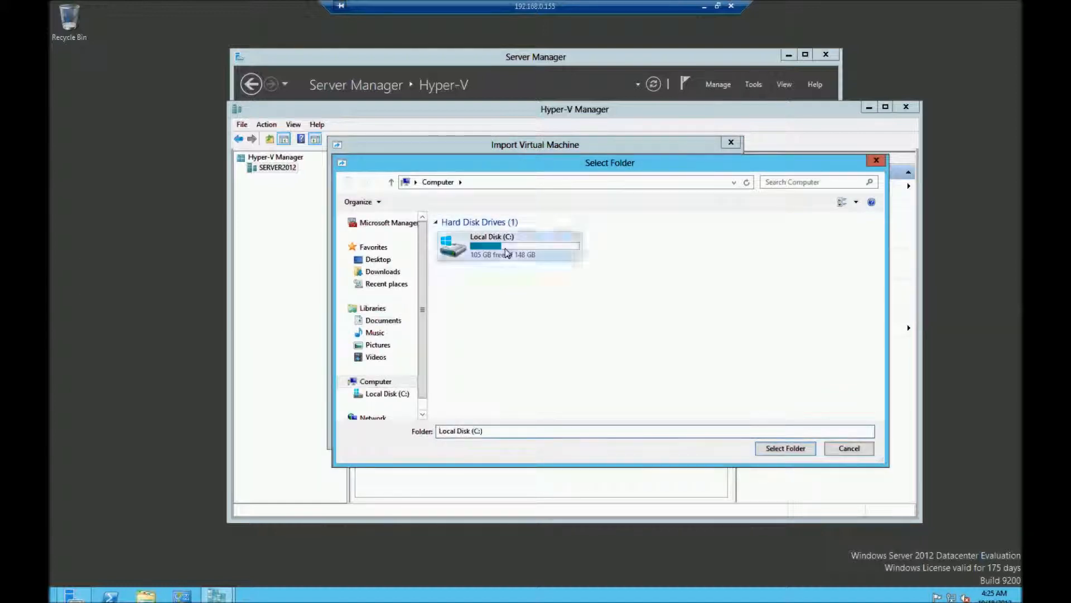
double_click(506, 252)
double_click(459, 348)
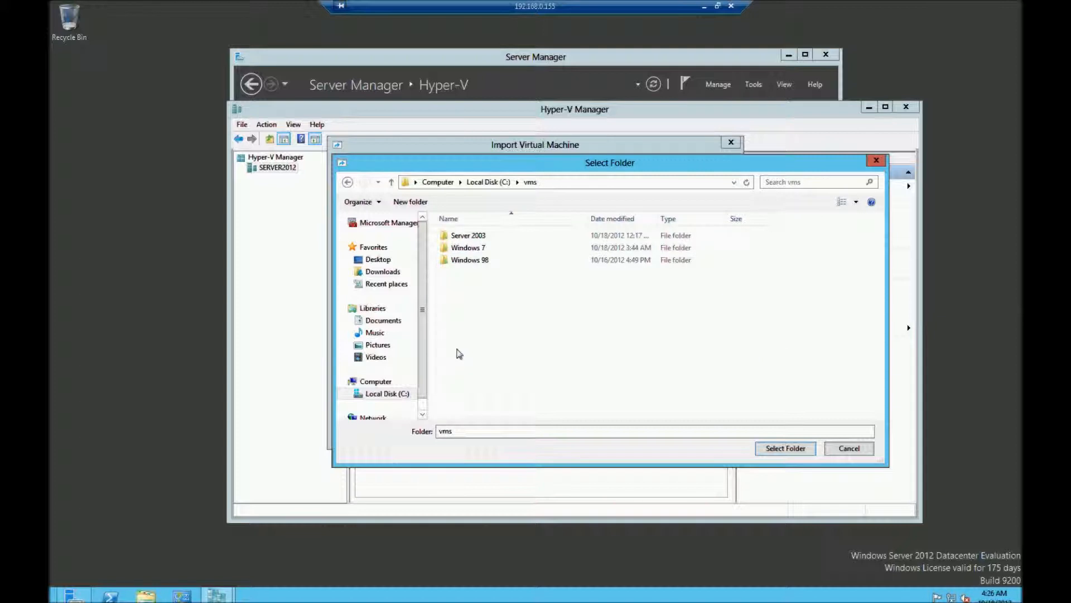
left_click(466, 236)
left_click(780, 448)
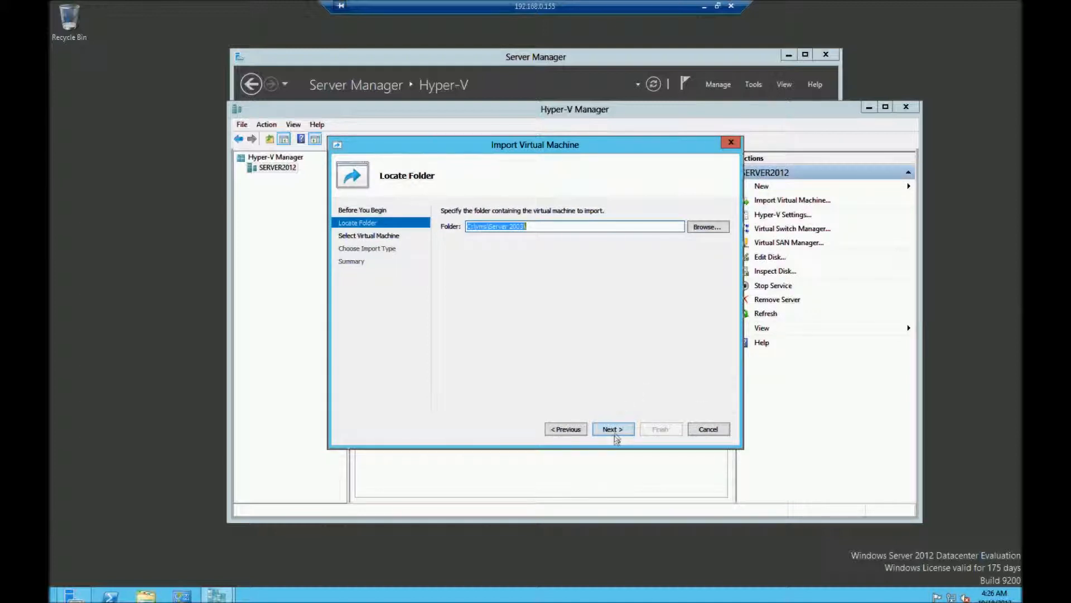
left_click(614, 432)
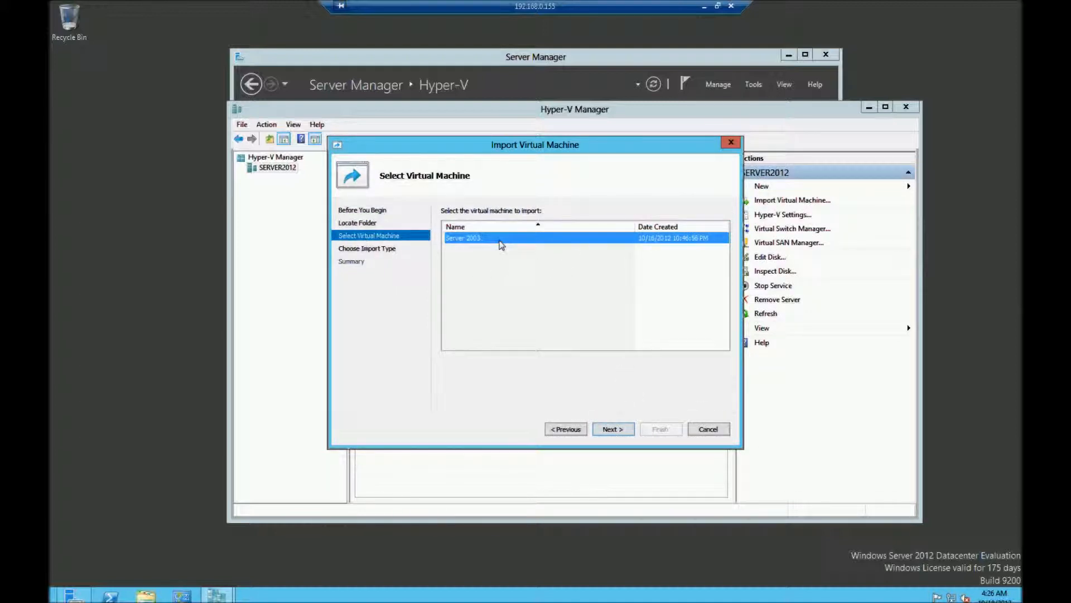
Step: Import Server 2003 by registering the virtual machine in-place with its existing unique ID, and complete the wizard
left_click(621, 431)
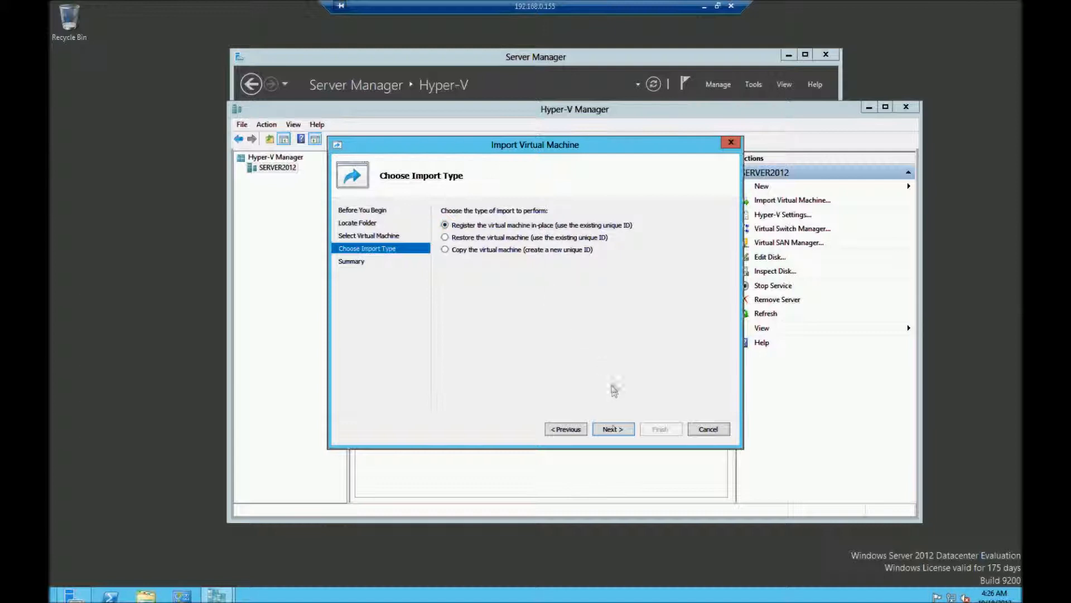
left_click(617, 434)
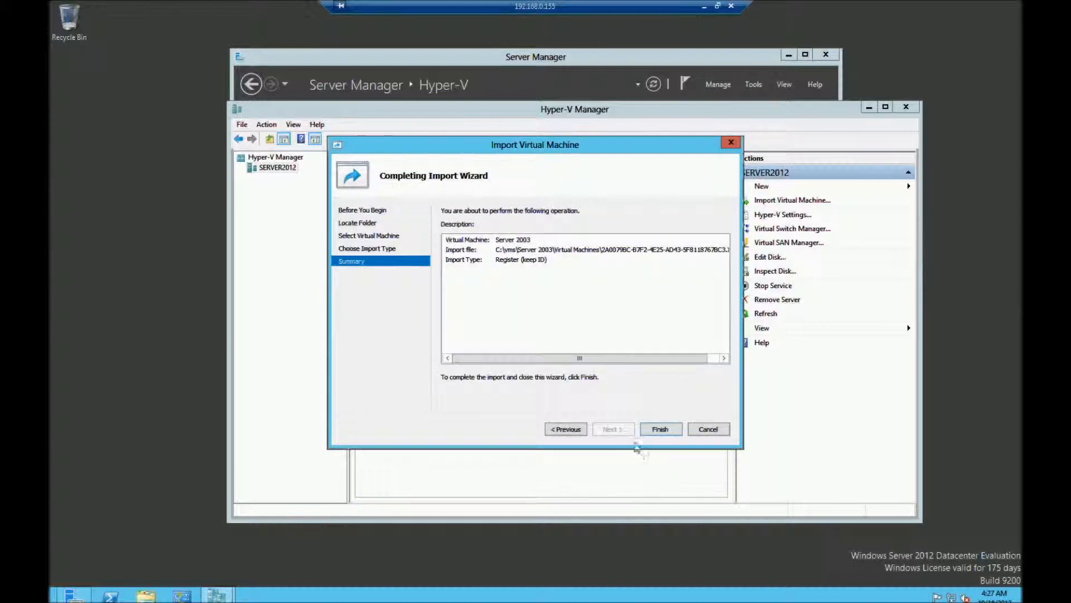
left_click(671, 428)
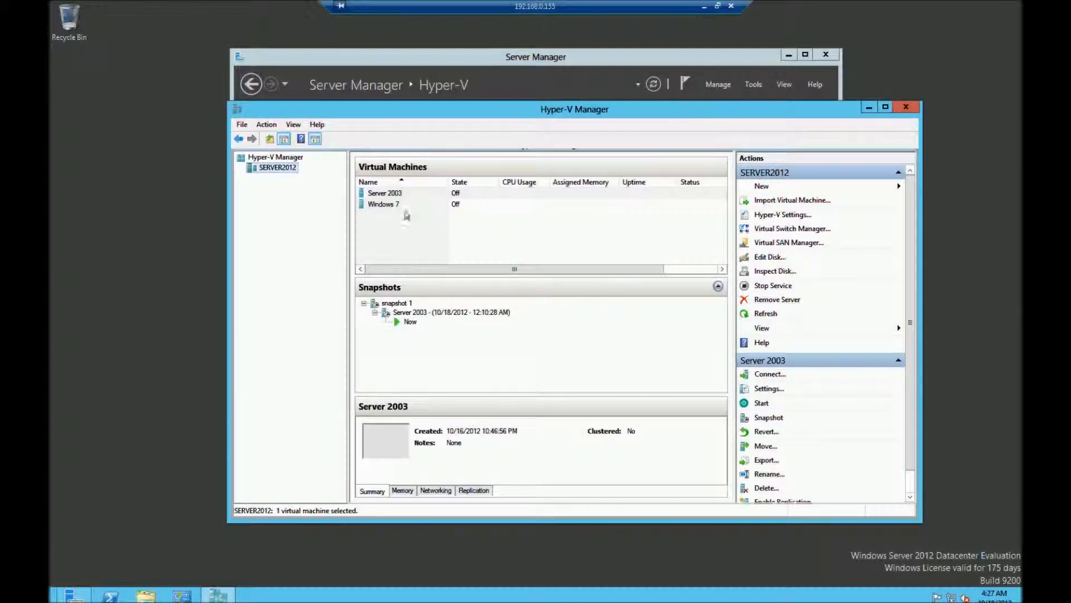
Step: View the snapshot tree of the imported Server 2003 virtual machine and clear the selection
left_click(394, 193)
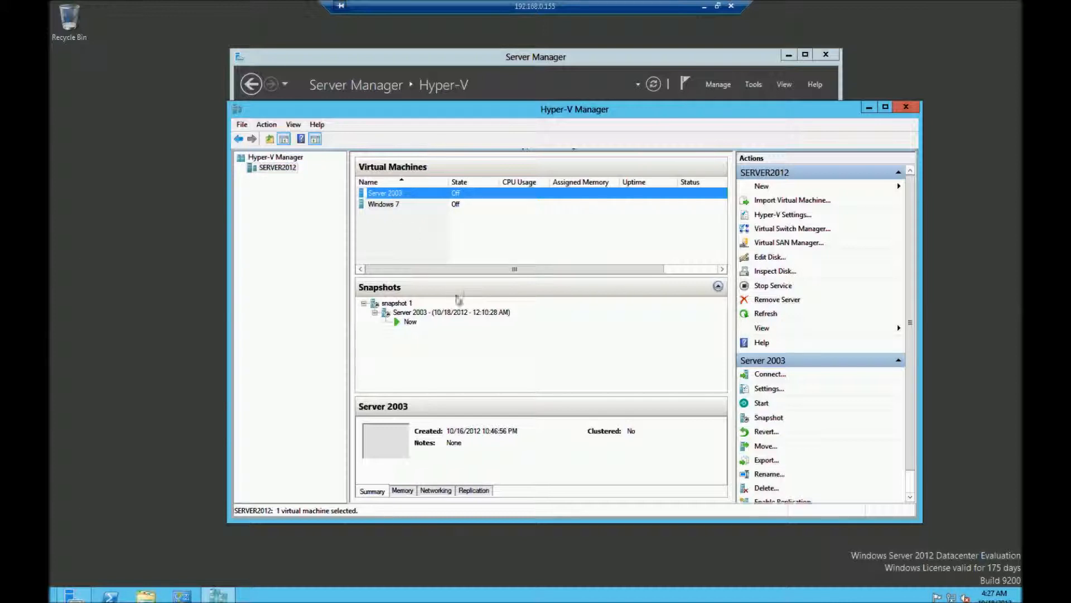
left_click(453, 313)
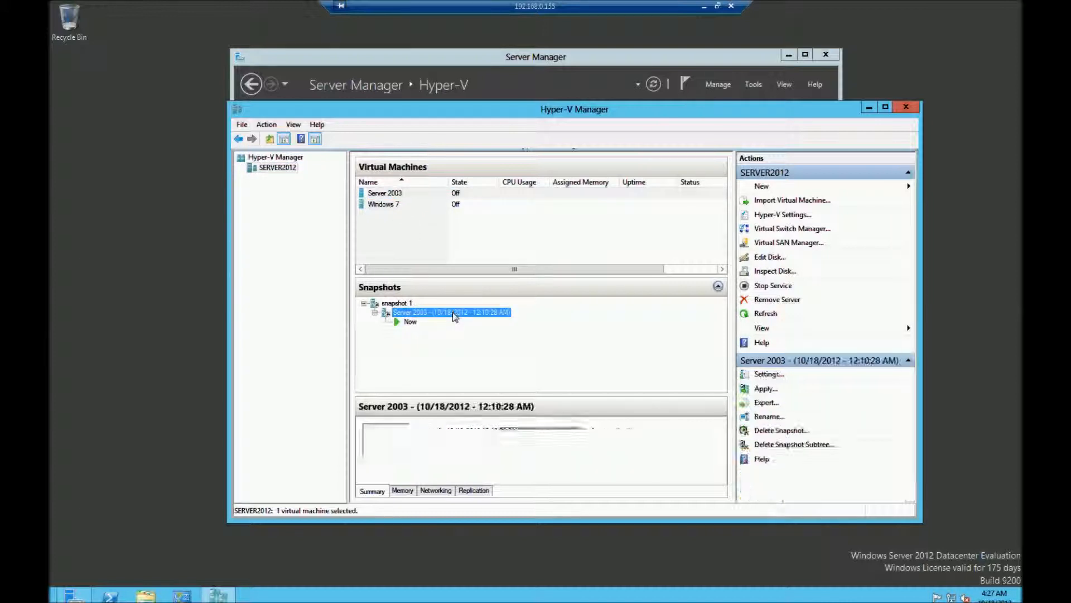
left_click(415, 322)
left_click(435, 253)
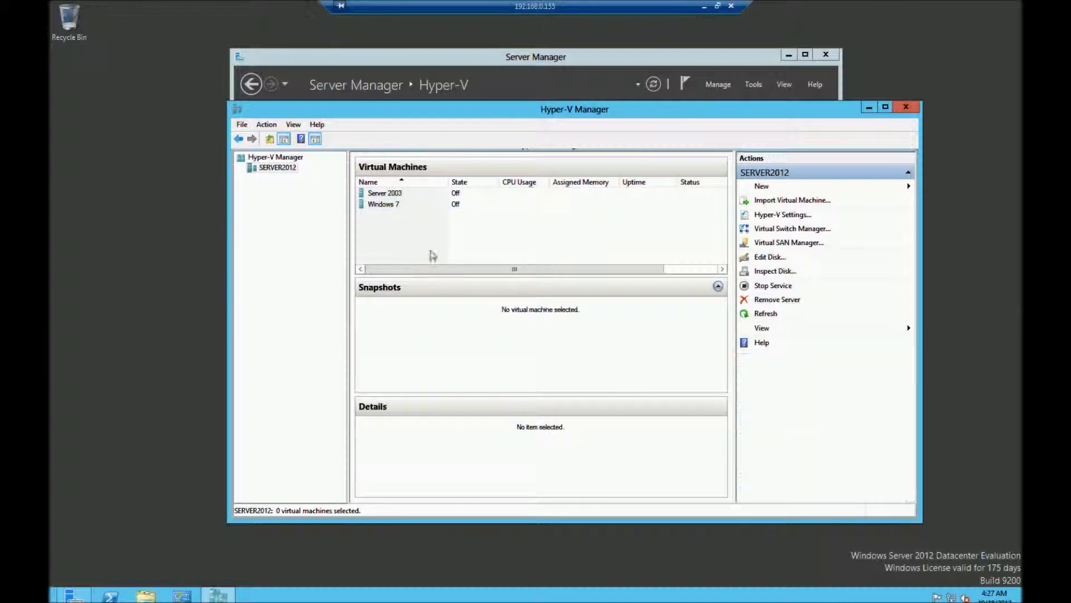
Step: Check the Snapshots and Virtual Hard Disks folders in C:\vms\Server 2003 using File Explorer, and close the window
left_click(146, 596)
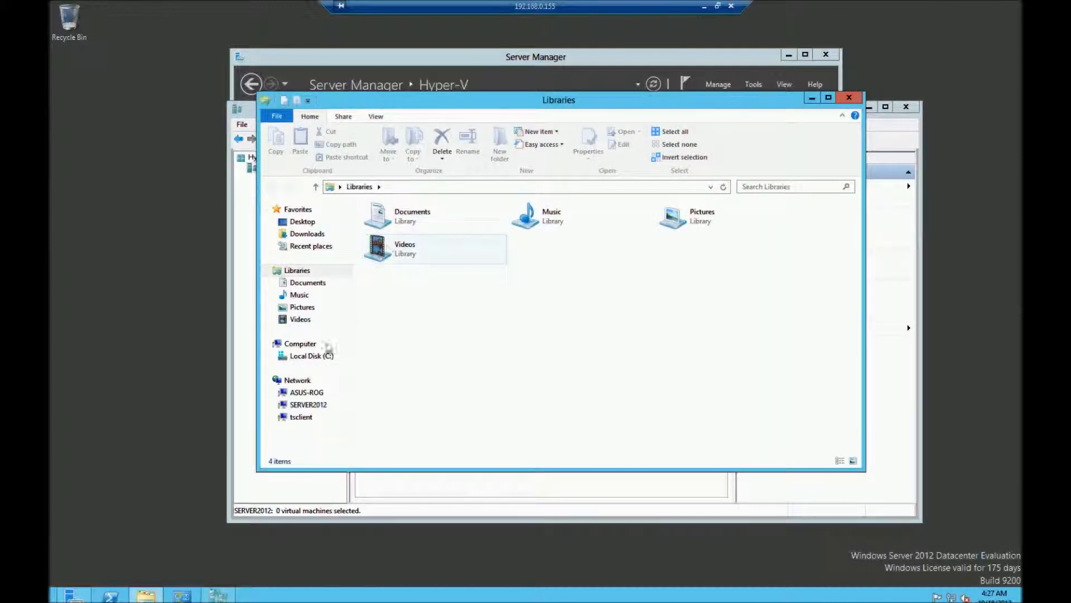
left_click(311, 355)
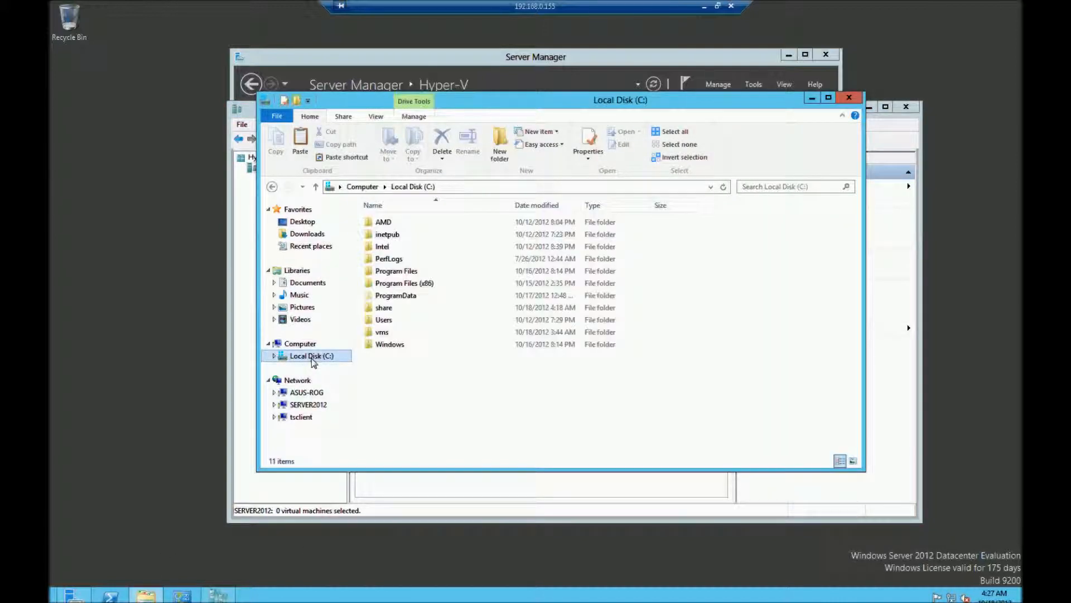
double_click(383, 335)
double_click(408, 225)
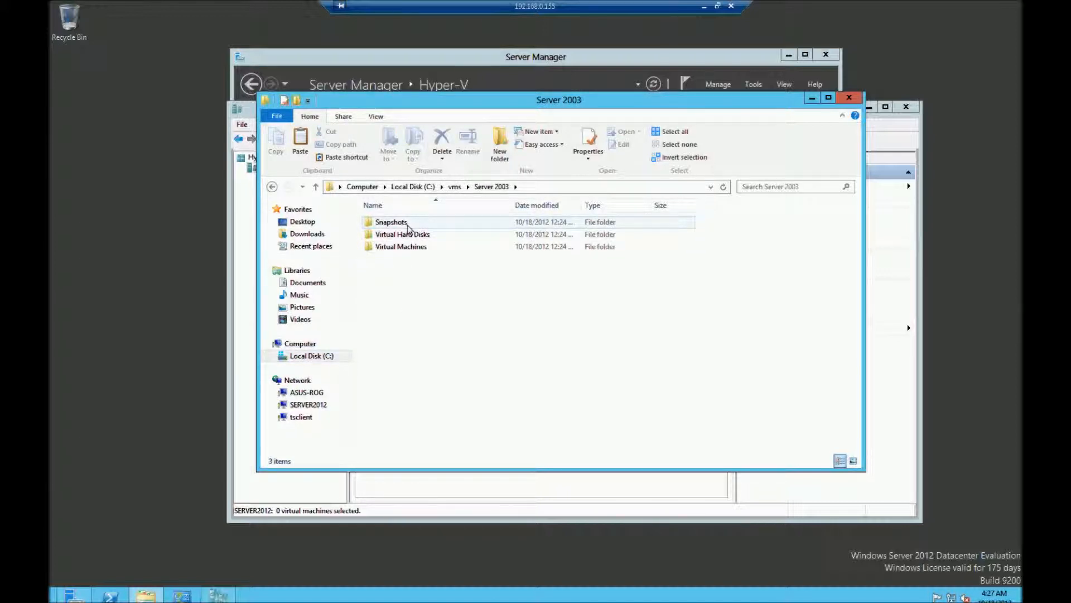
double_click(408, 223)
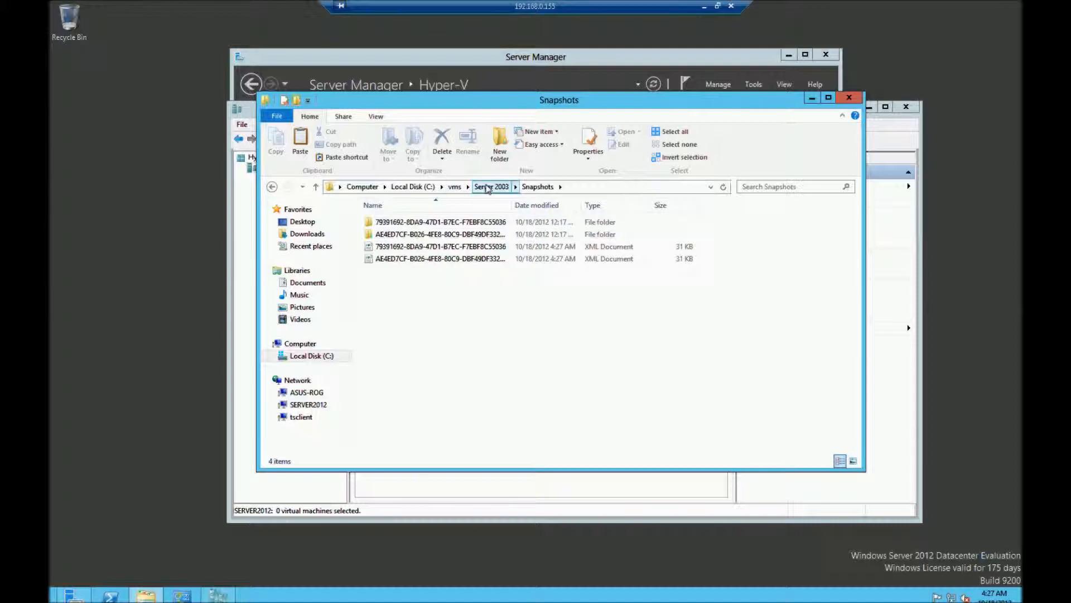
left_click(489, 187)
double_click(406, 236)
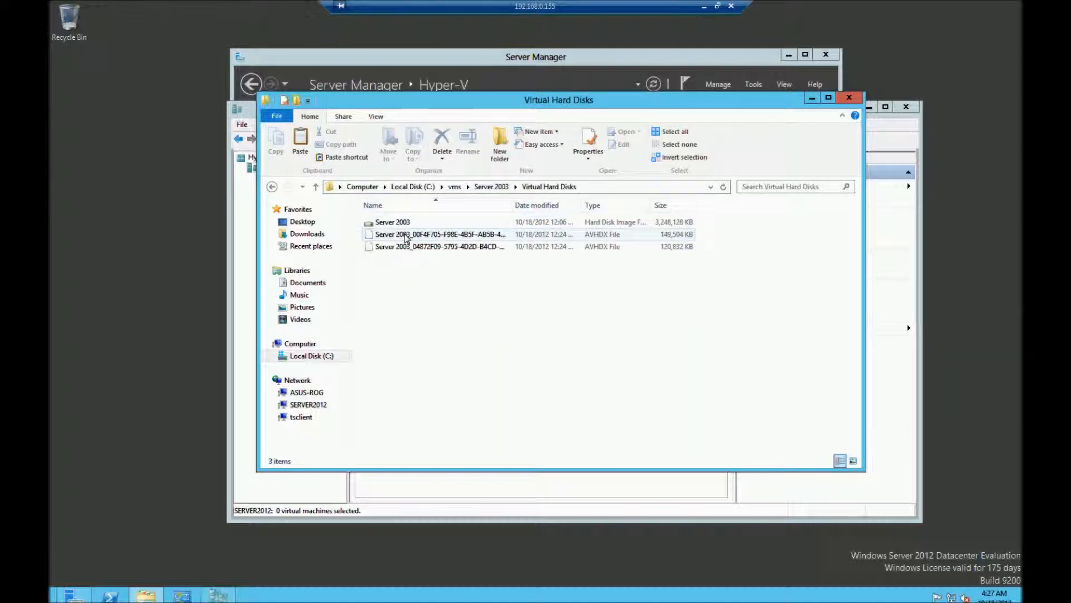
left_click(848, 97)
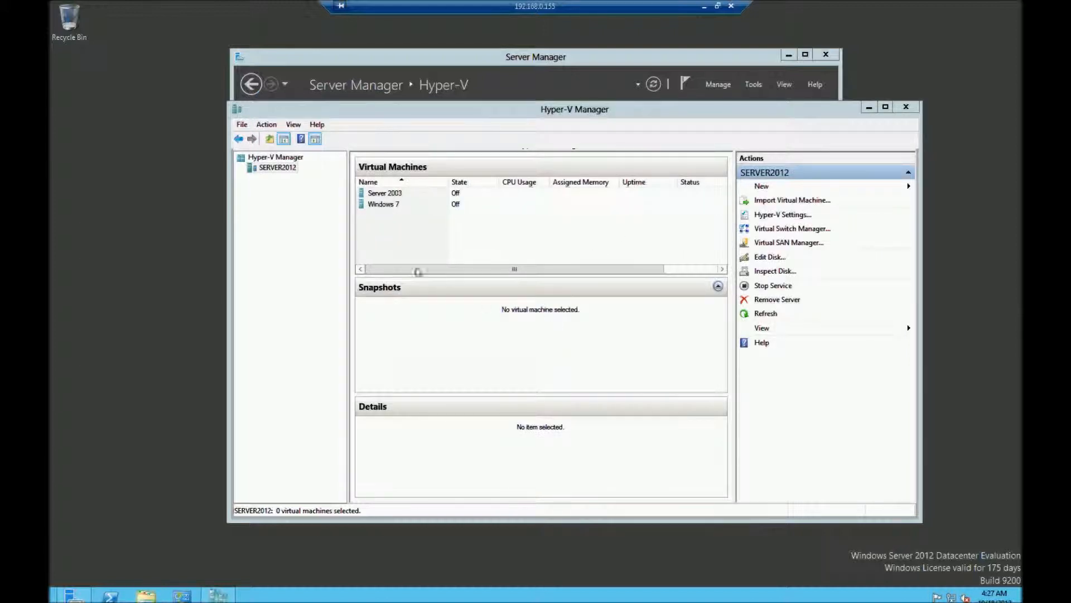
Step: Delete the imported Server 2003 virtual machine, confirm the deletion and refresh the SERVER2012 host
left_click(384, 196)
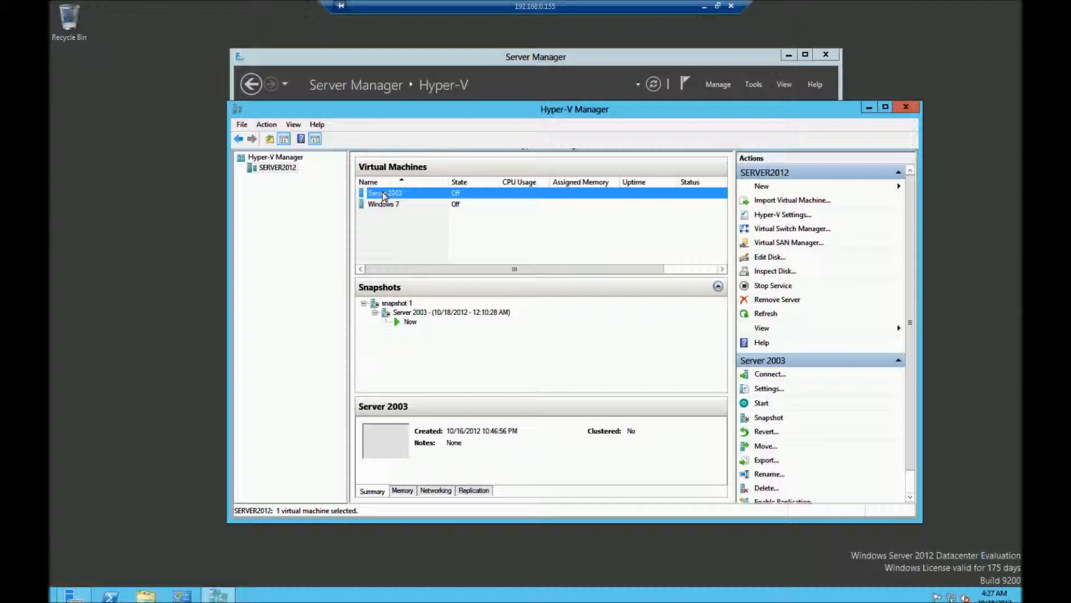
right_click(384, 195)
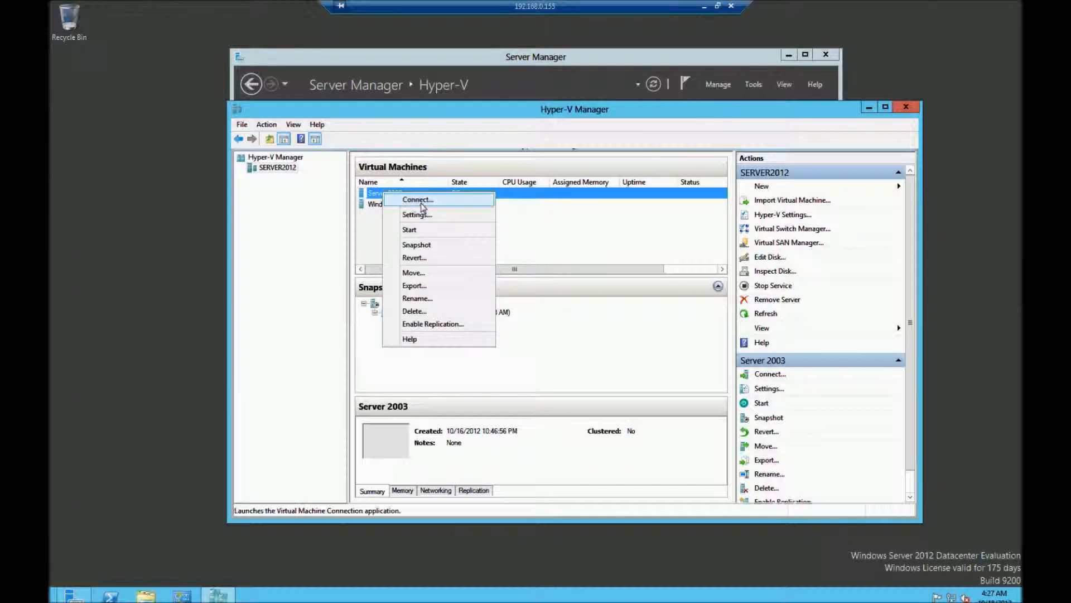
left_click(435, 313)
left_click(594, 324)
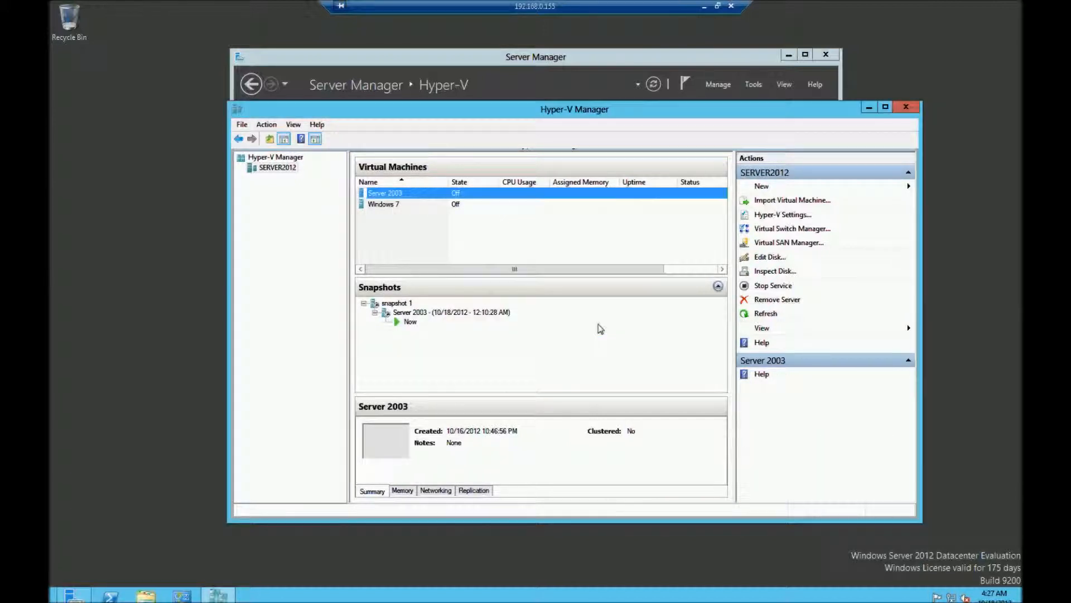
right_click(277, 169)
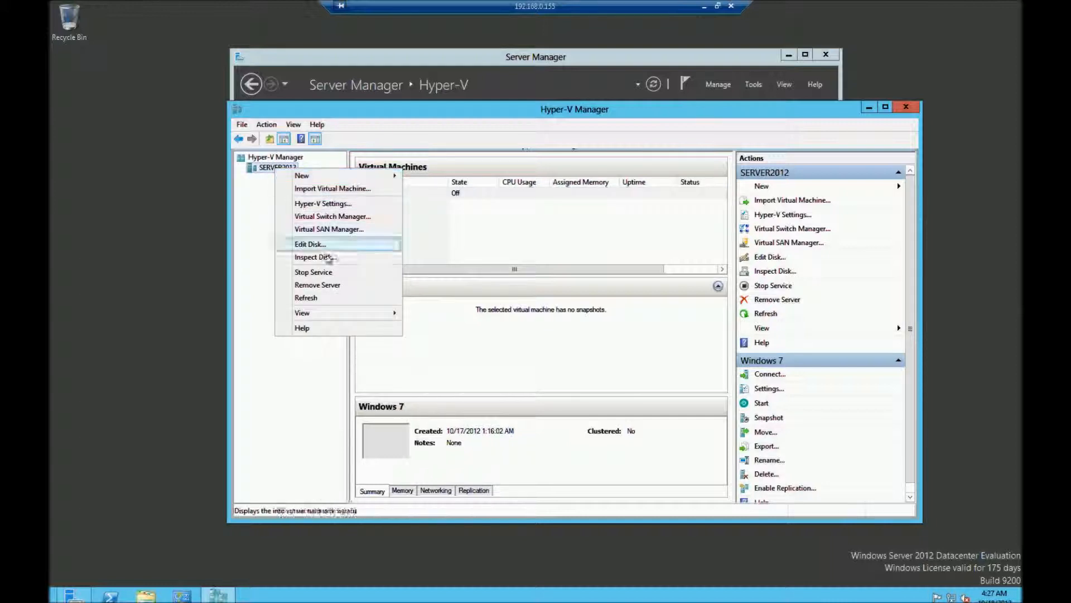
left_click(322, 299)
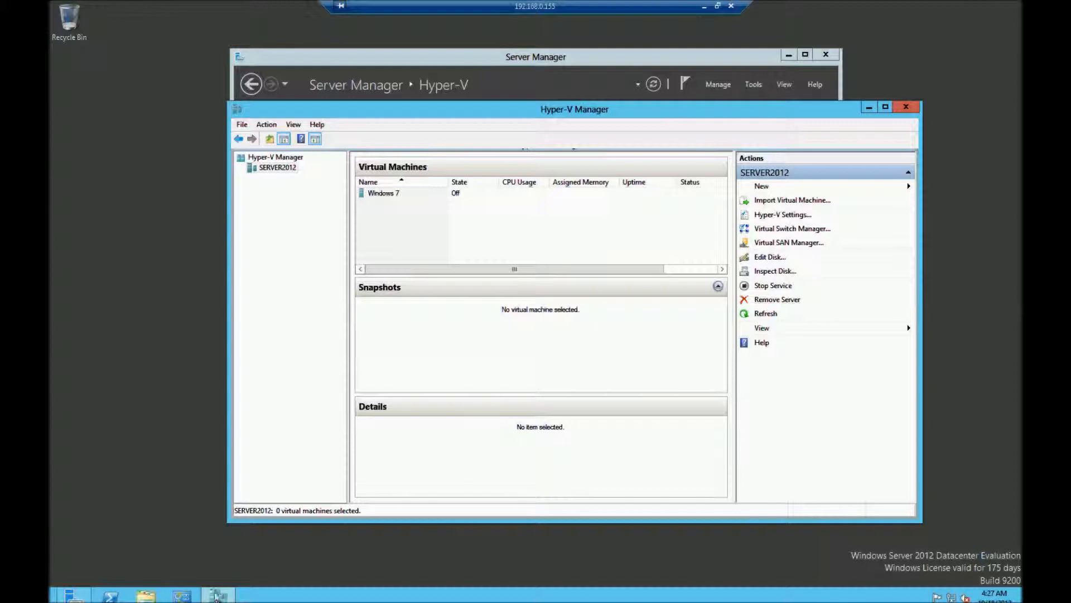
Step: Check the Snapshots, Virtual Hard Disks and Virtual Machines folders in C:\vms\Server 2003 using File Explorer, and return to Hyper-V Manager
left_click(145, 595)
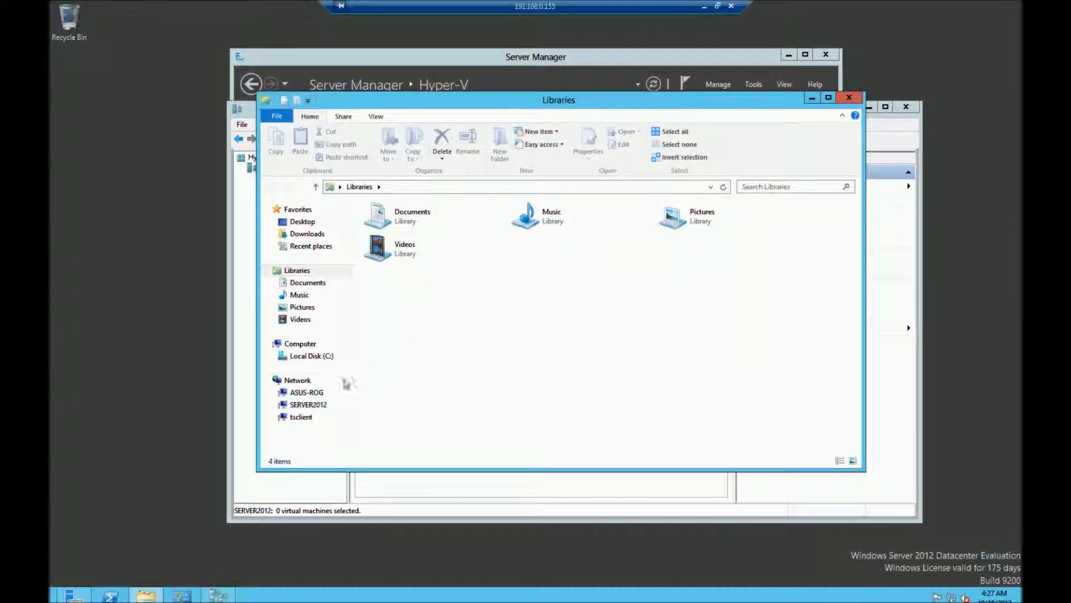
left_click(310, 355)
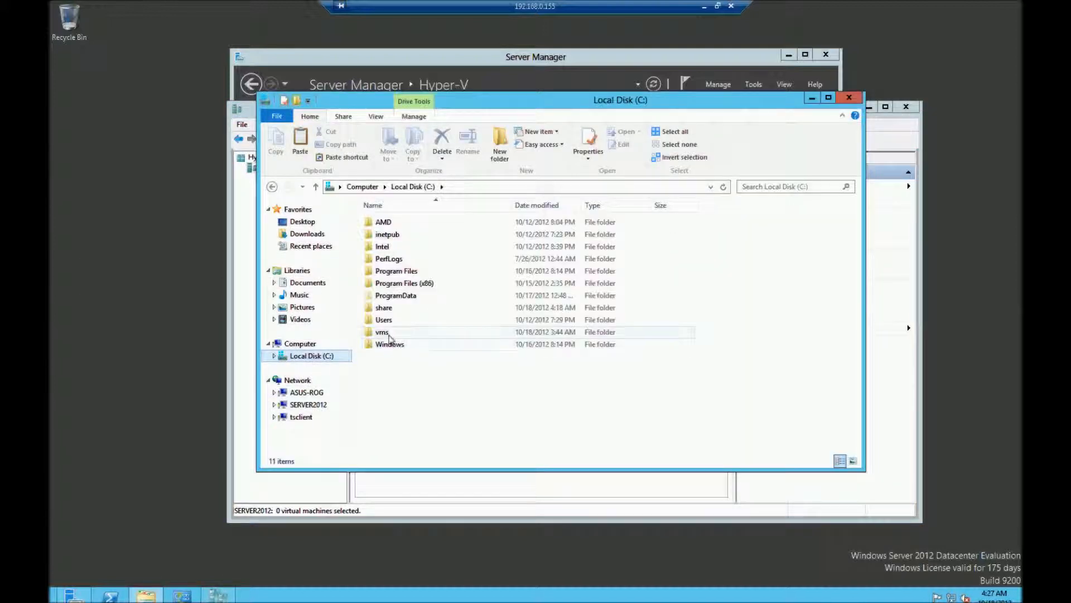
double_click(389, 334)
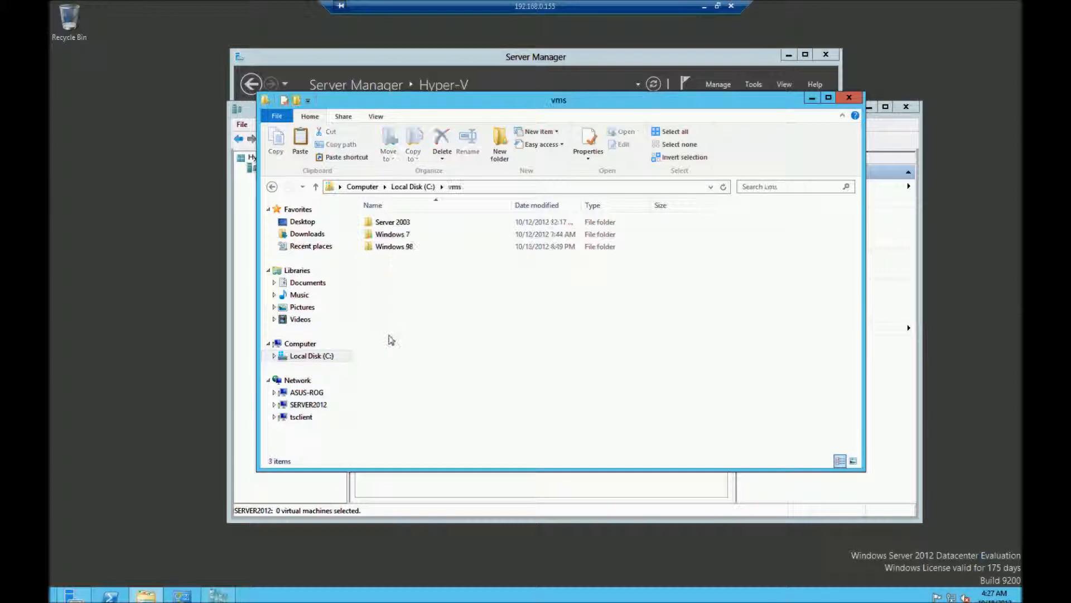
left_click(404, 222)
double_click(403, 222)
left_click(401, 223)
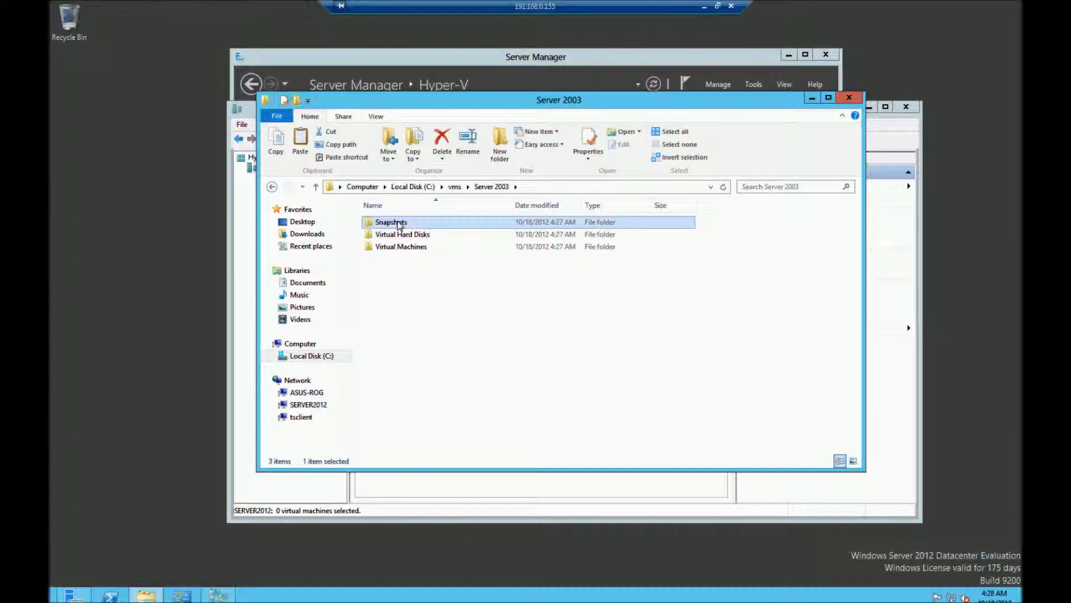
double_click(400, 223)
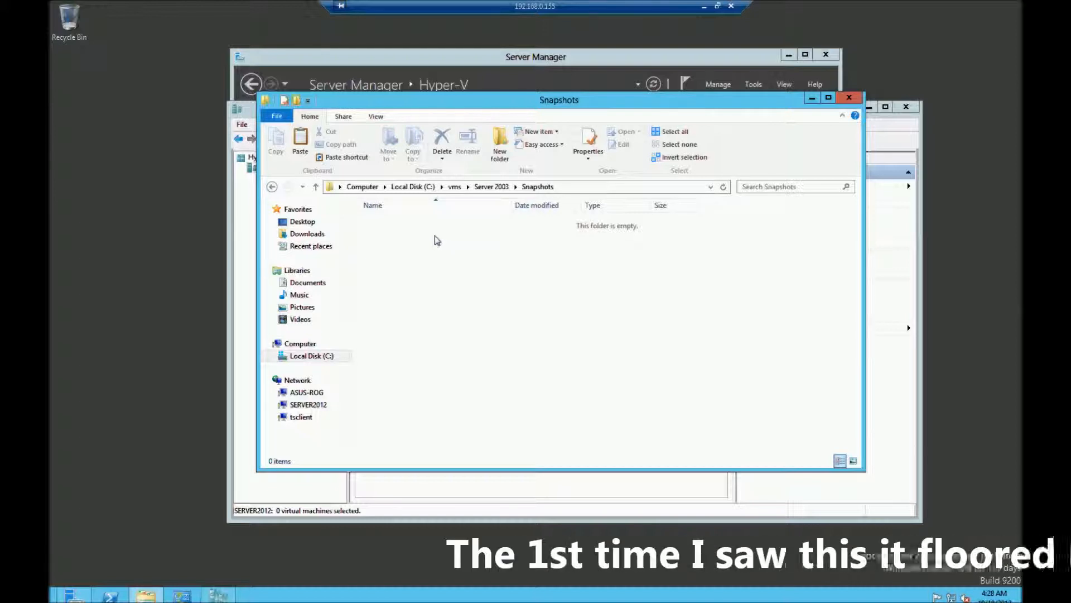
left_click(489, 190)
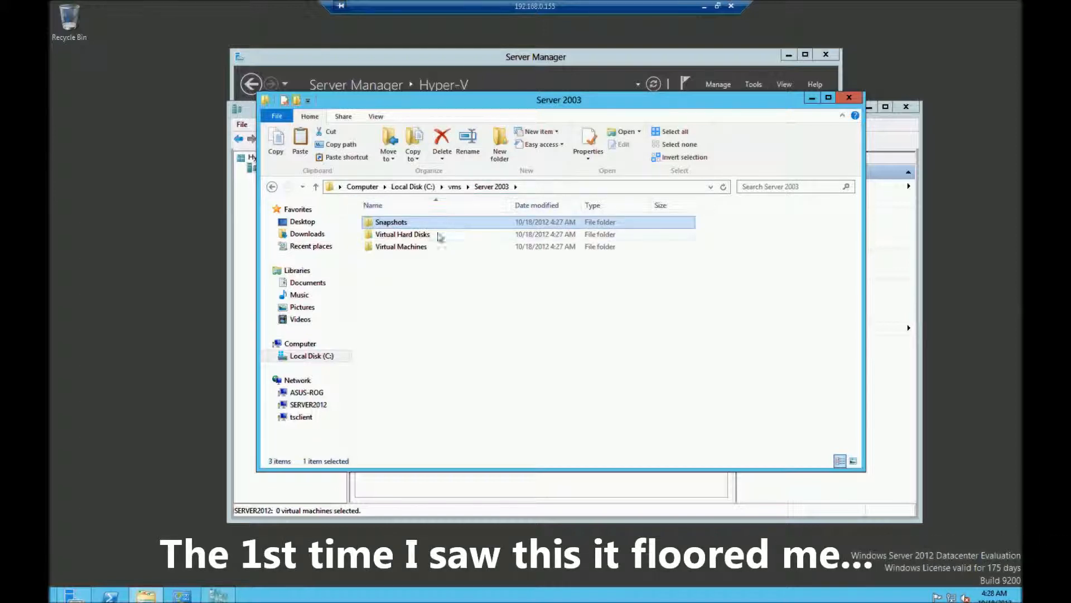
double_click(423, 236)
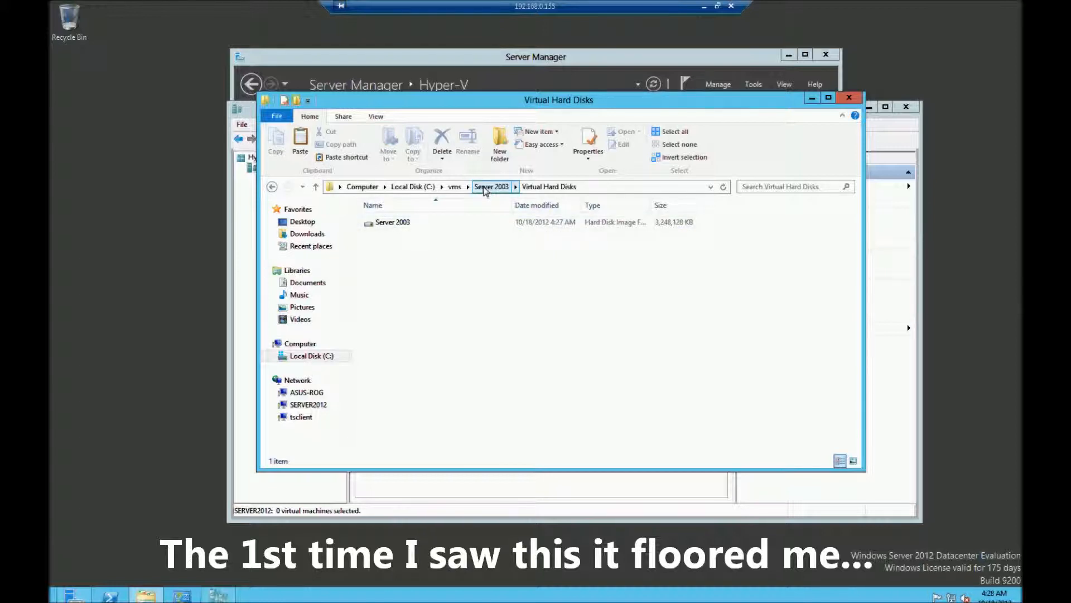
left_click(486, 191)
double_click(425, 249)
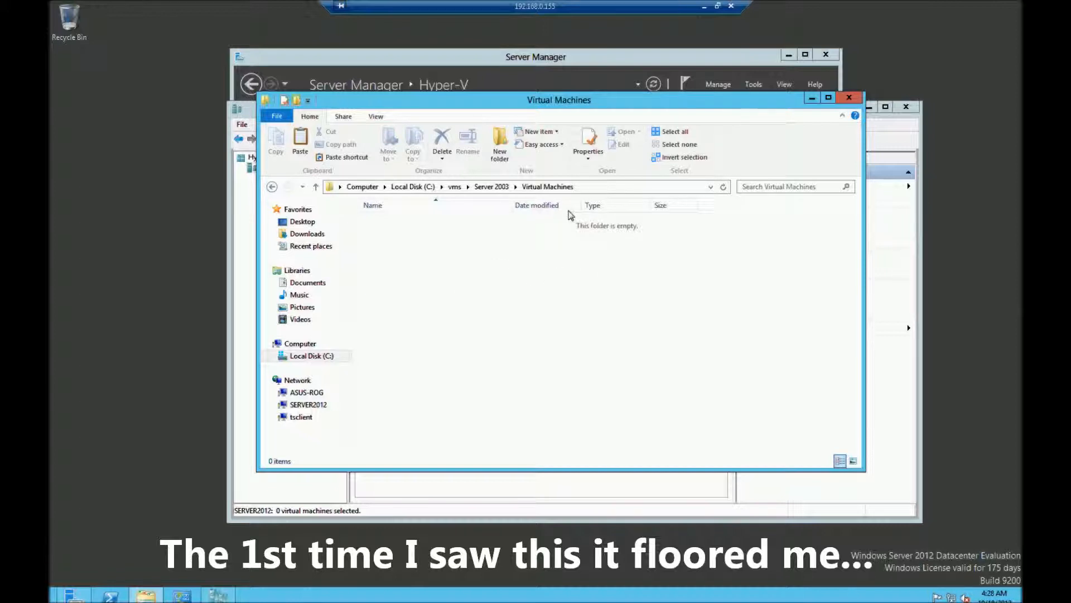
left_click(848, 98)
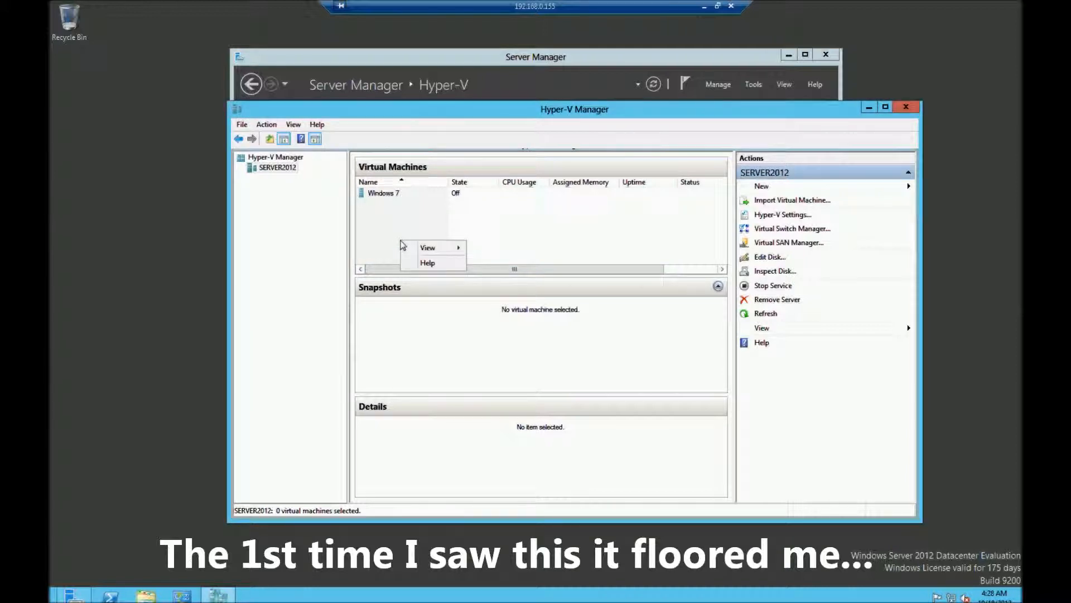
left_click(526, 235)
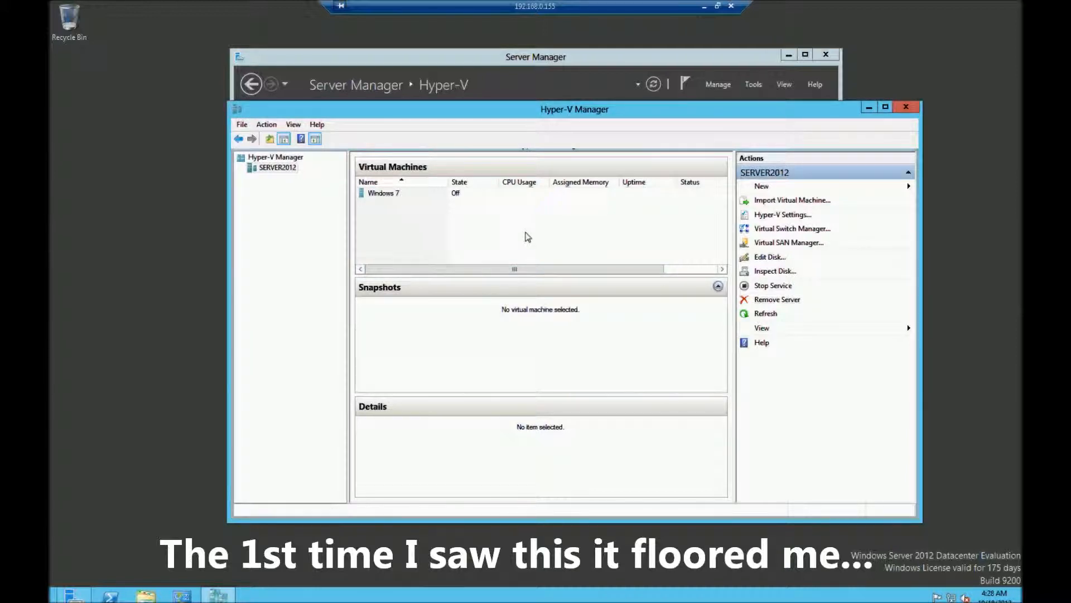
Step: Try to import a virtual machine on SERVER2012 from the folder C:\vms\Server 2003\, and cancel the wizard
right_click(272, 173)
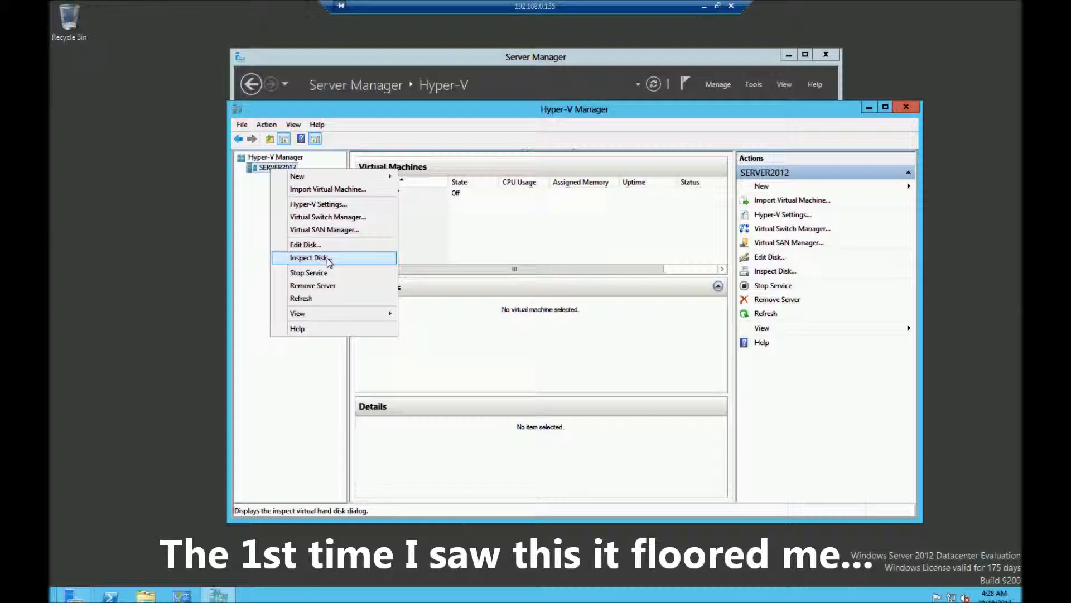
left_click(325, 190)
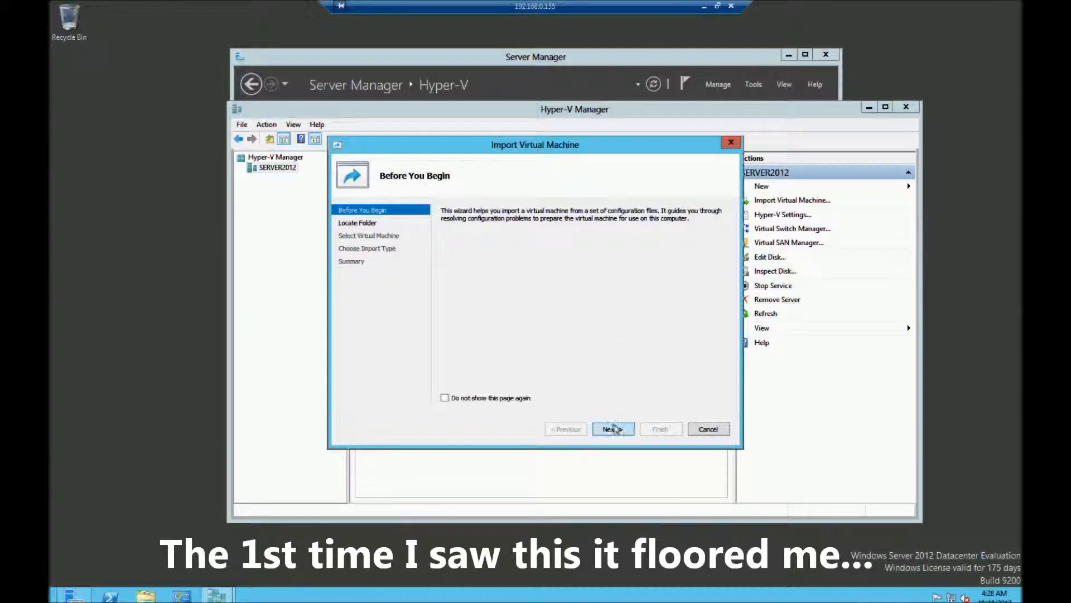
left_click(613, 428)
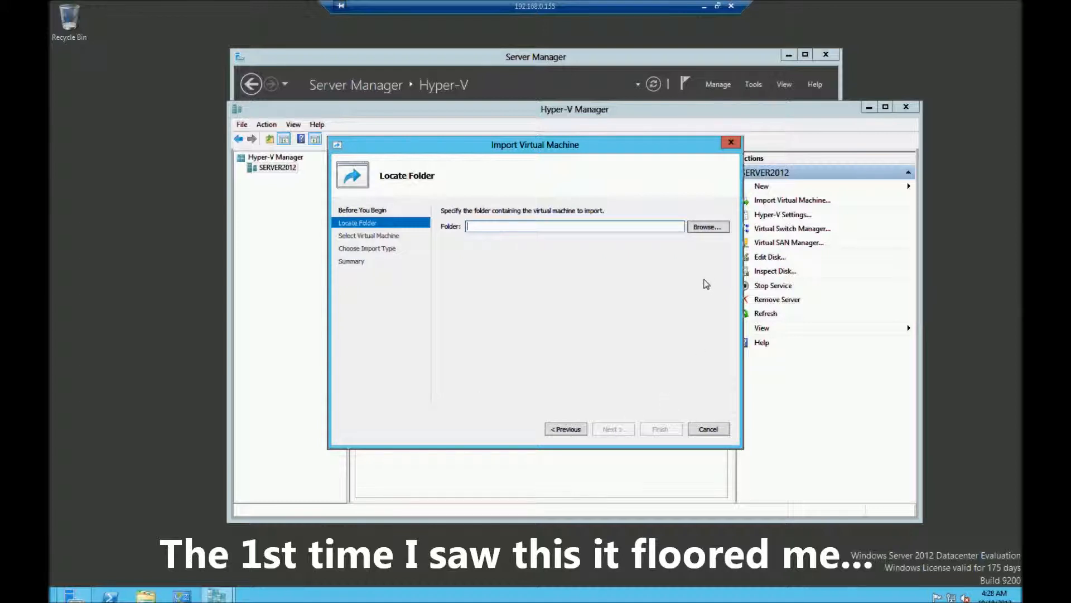
left_click(707, 227)
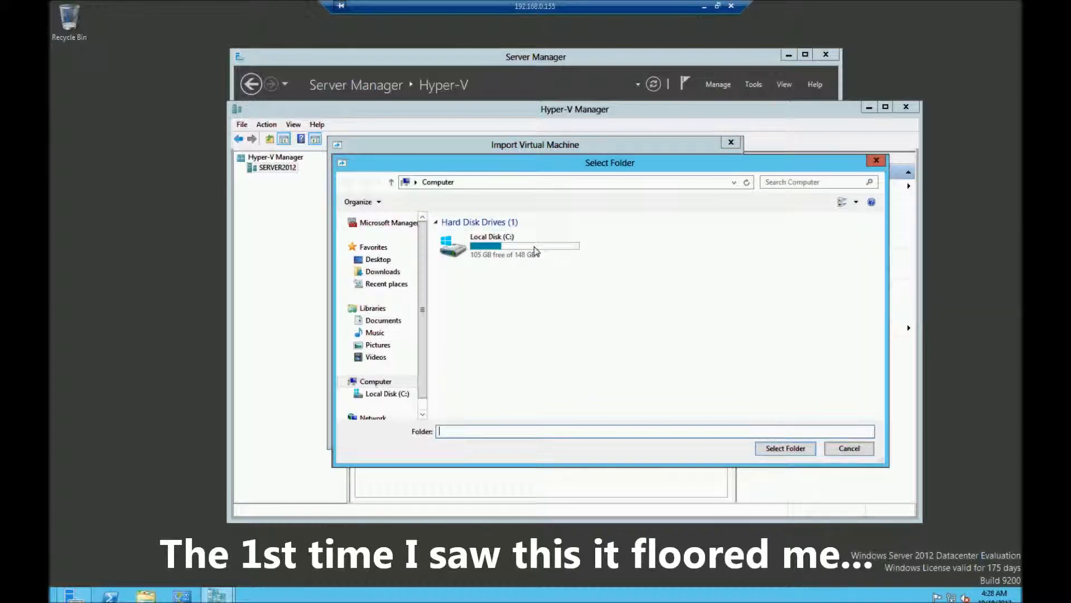
double_click(454, 246)
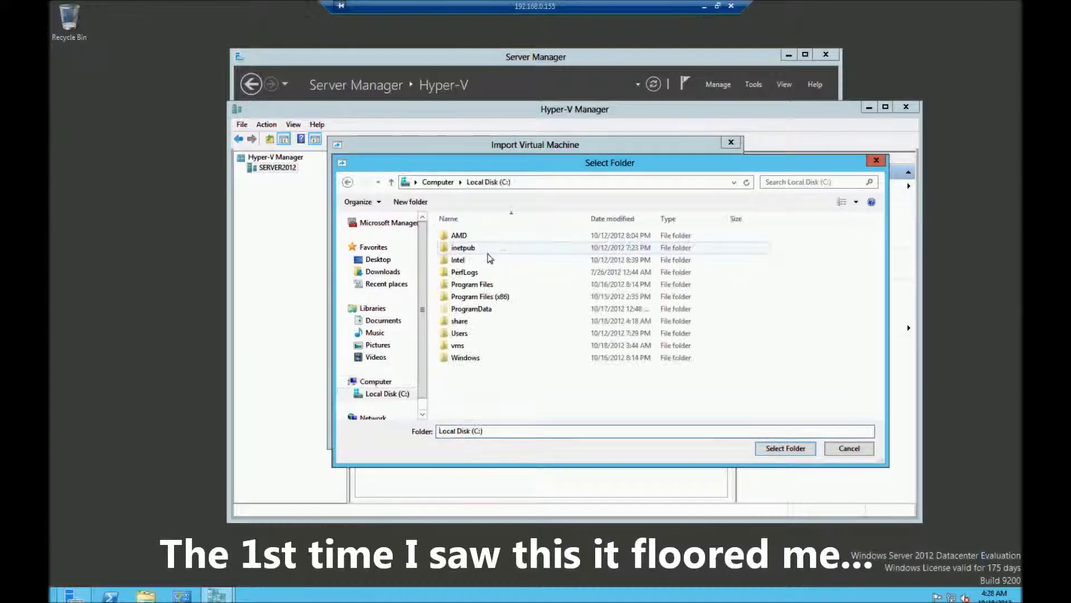
double_click(460, 347)
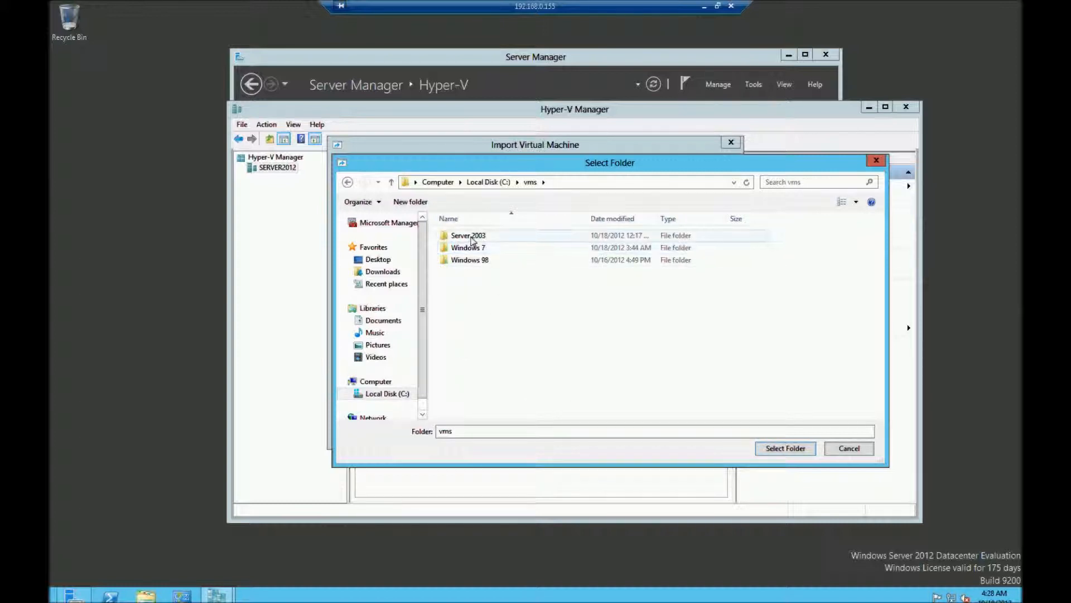
double_click(476, 237)
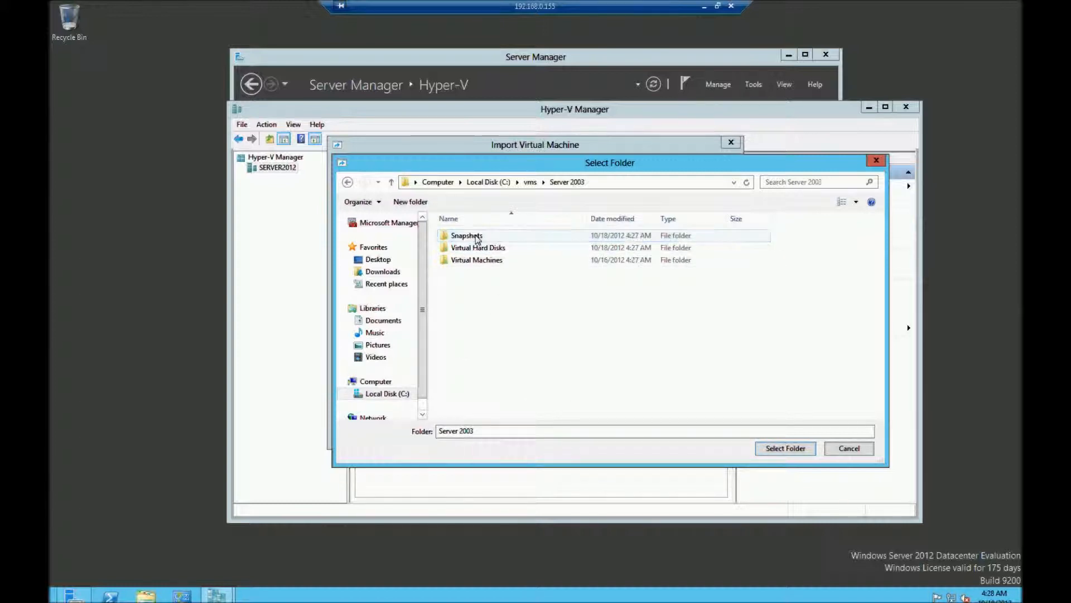
left_click(796, 452)
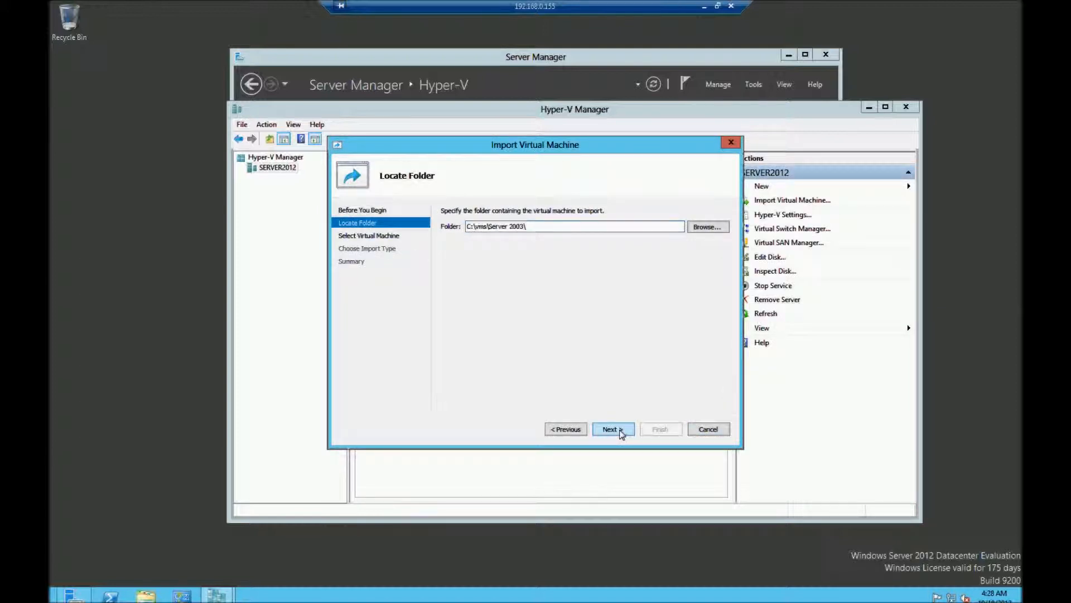
left_click(622, 435)
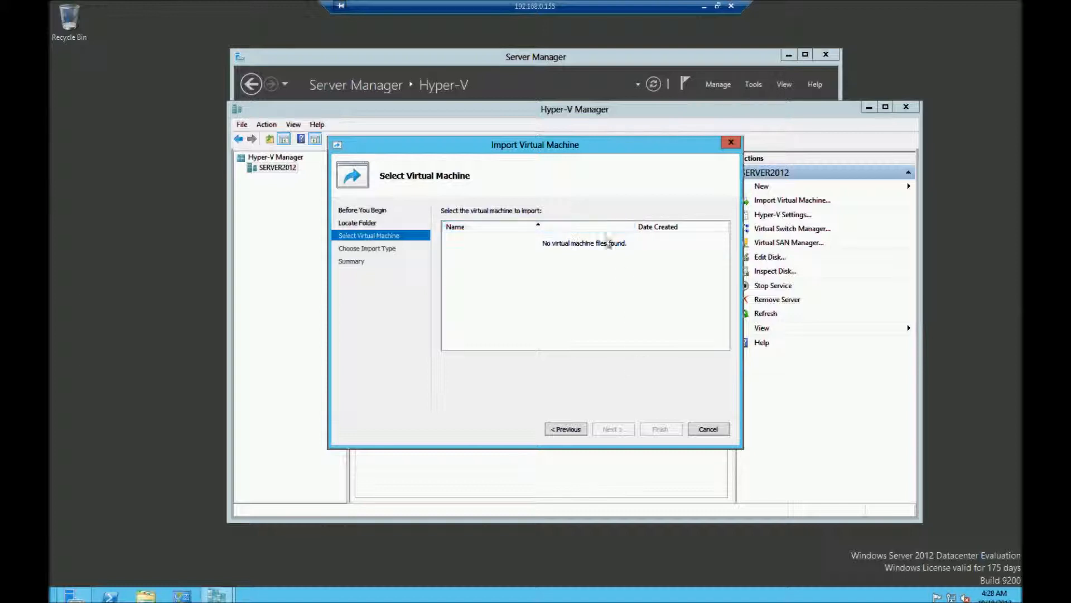
left_click(710, 433)
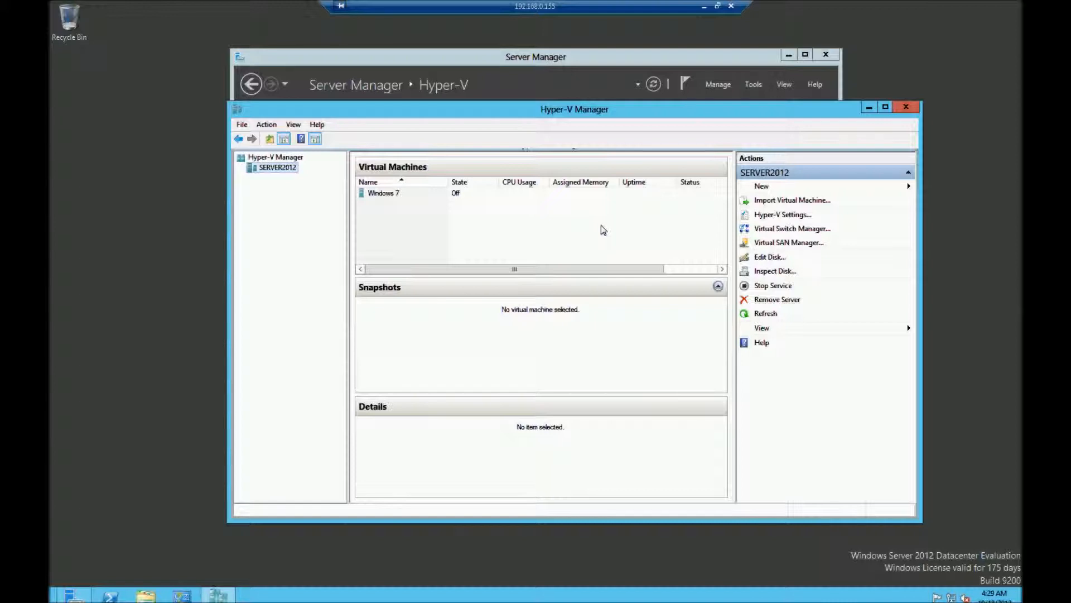
Step: Review the default Virtual Hard Disks and Virtual Machines storage folders in the Hyper-V settings of SERVER2012, and close the settings
left_click(763, 217)
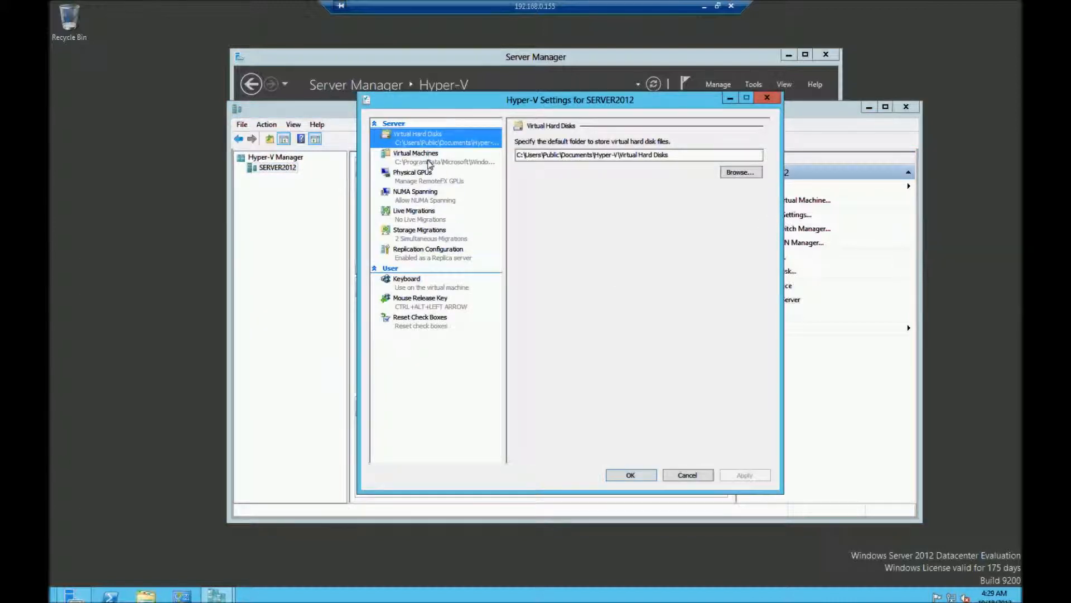
left_click(427, 159)
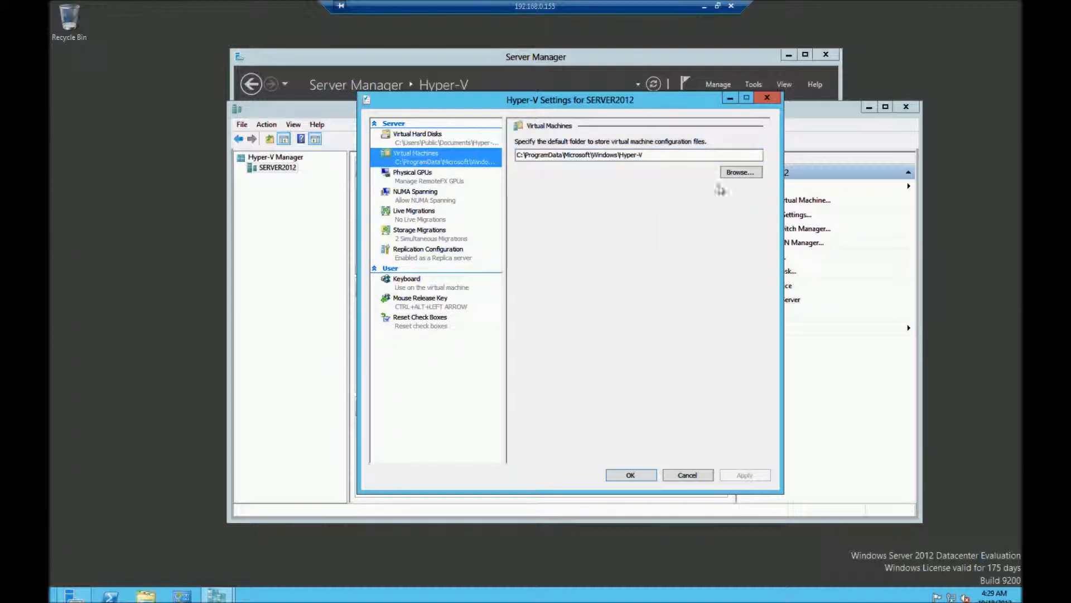
left_click(766, 99)
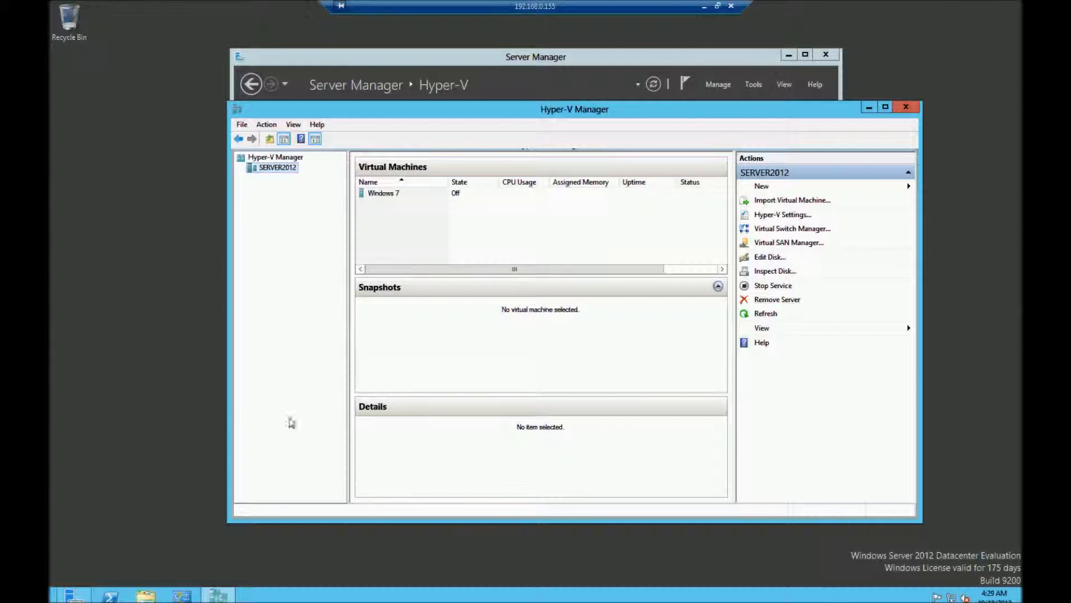
Step: Examine the Snapshots folder of the exported Server 2003 in C:\share using File Explorer, and close the window
left_click(143, 596)
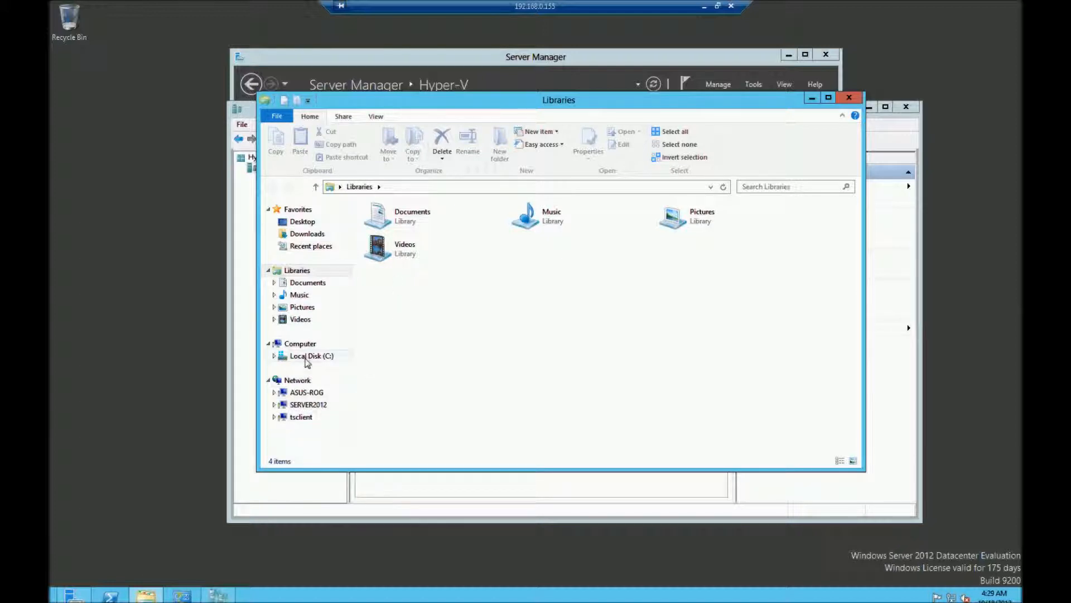
left_click(306, 360)
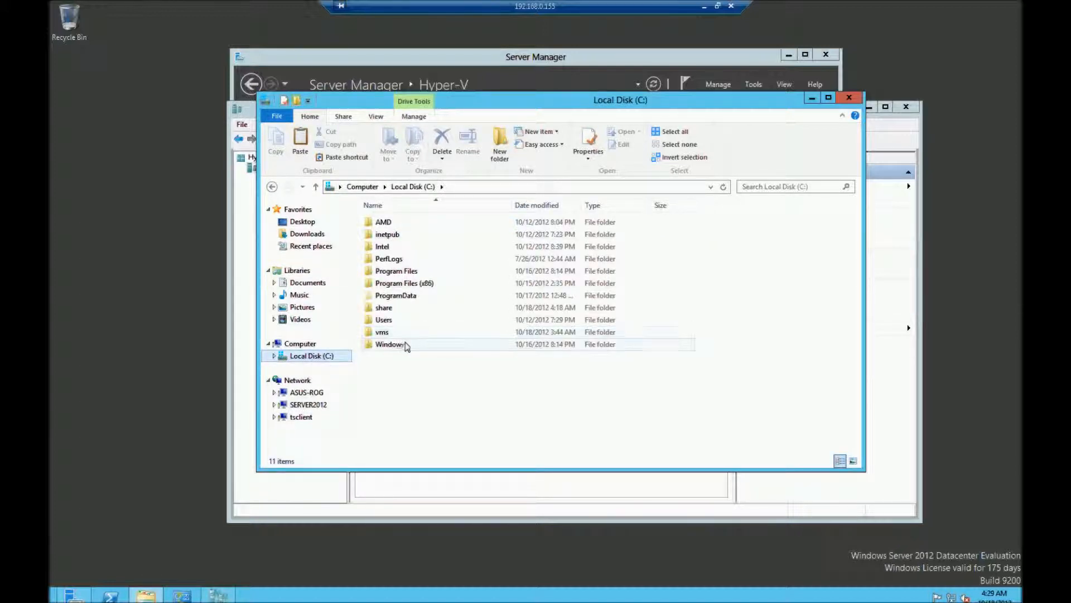
double_click(398, 309)
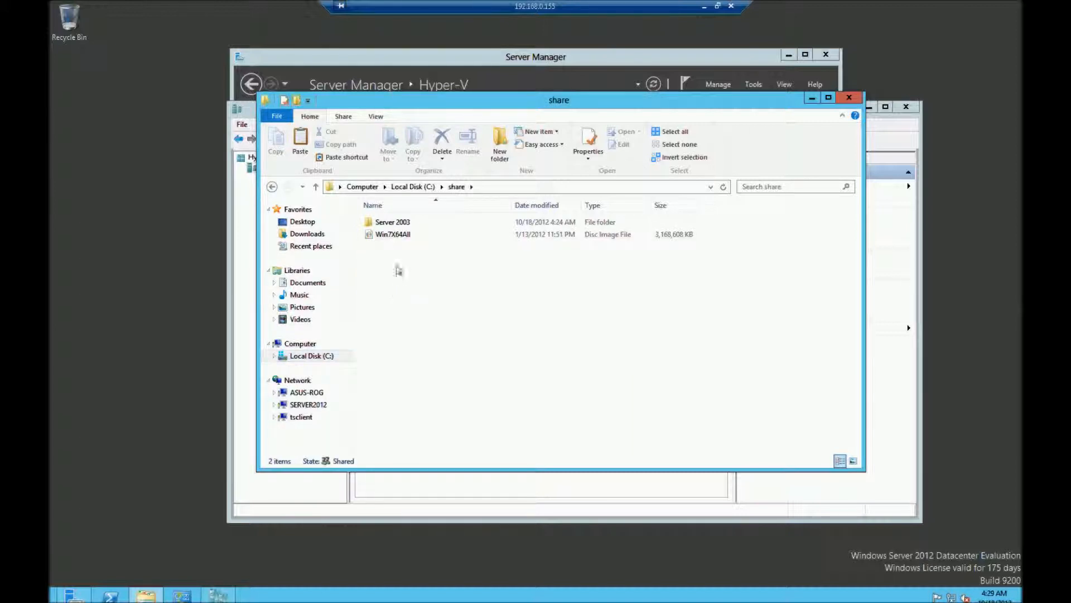
double_click(394, 222)
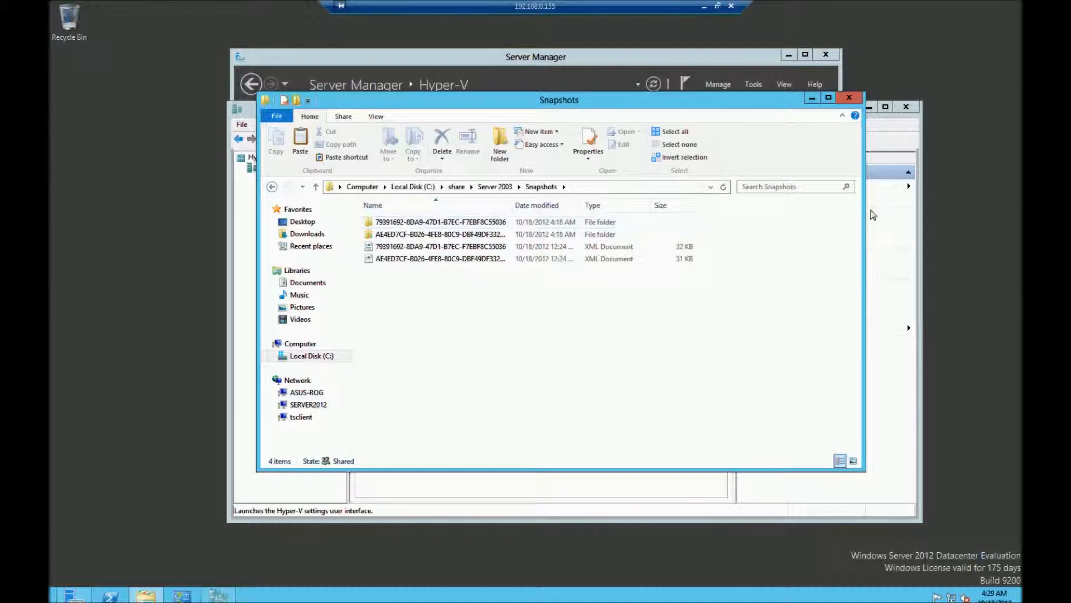
left_click(848, 100)
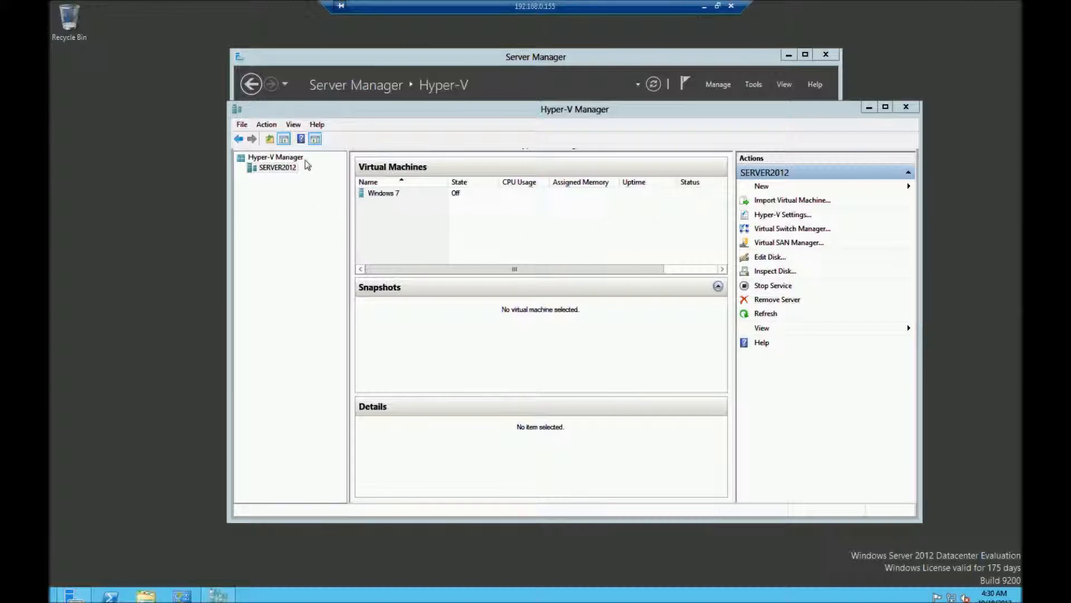
Step: Select the Windows 7 virtual machine, then view the Virtual SAN Manager options for SERVER2012 and close them without creating a SAN
left_click(393, 196)
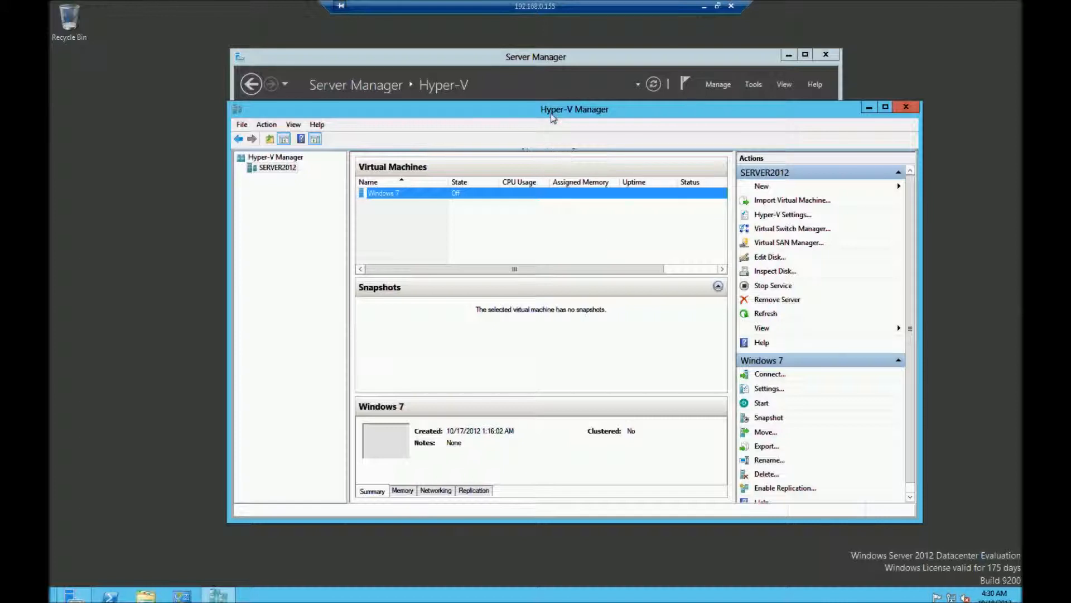
left_click_drag(551, 111, 487, 80)
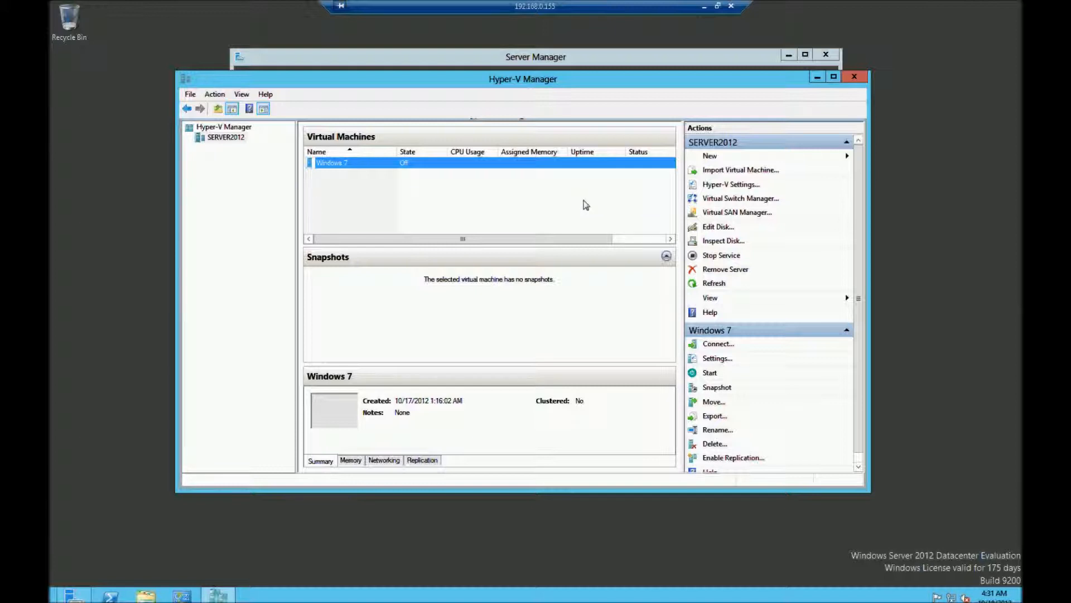
left_click(737, 213)
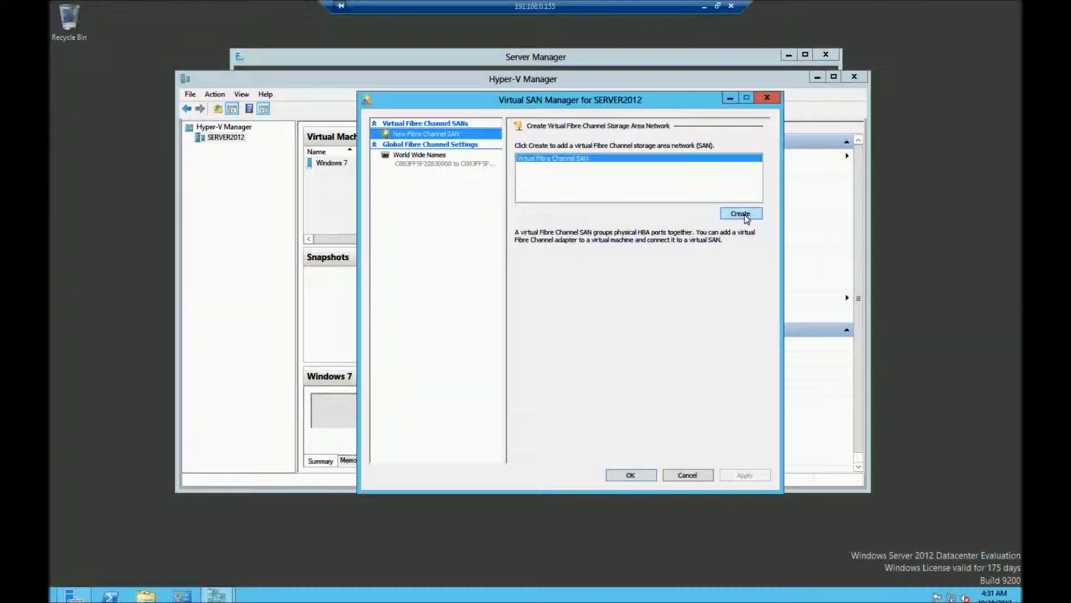
left_click(767, 99)
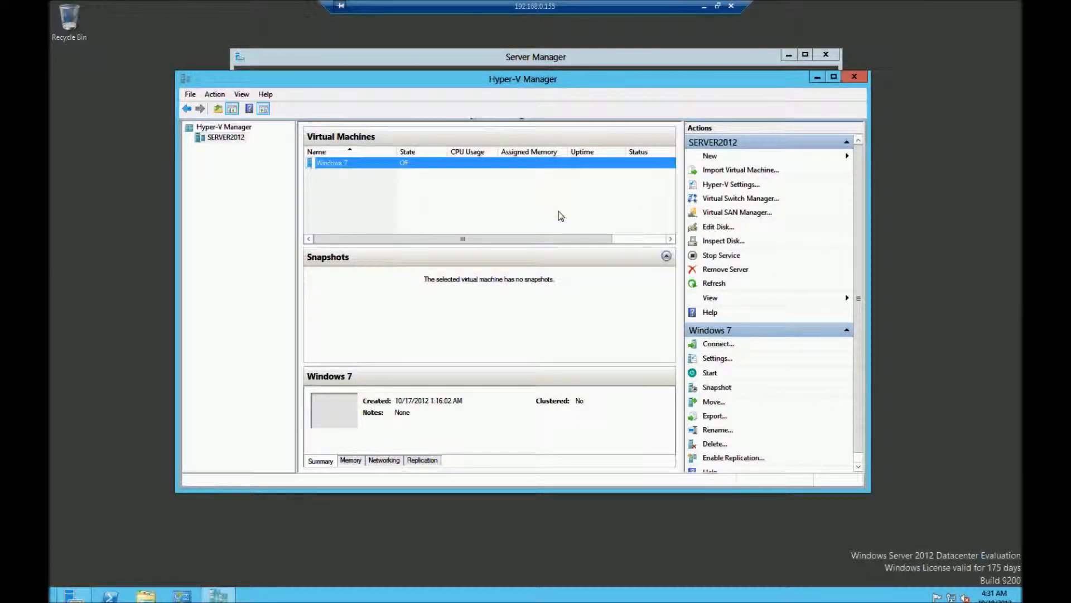